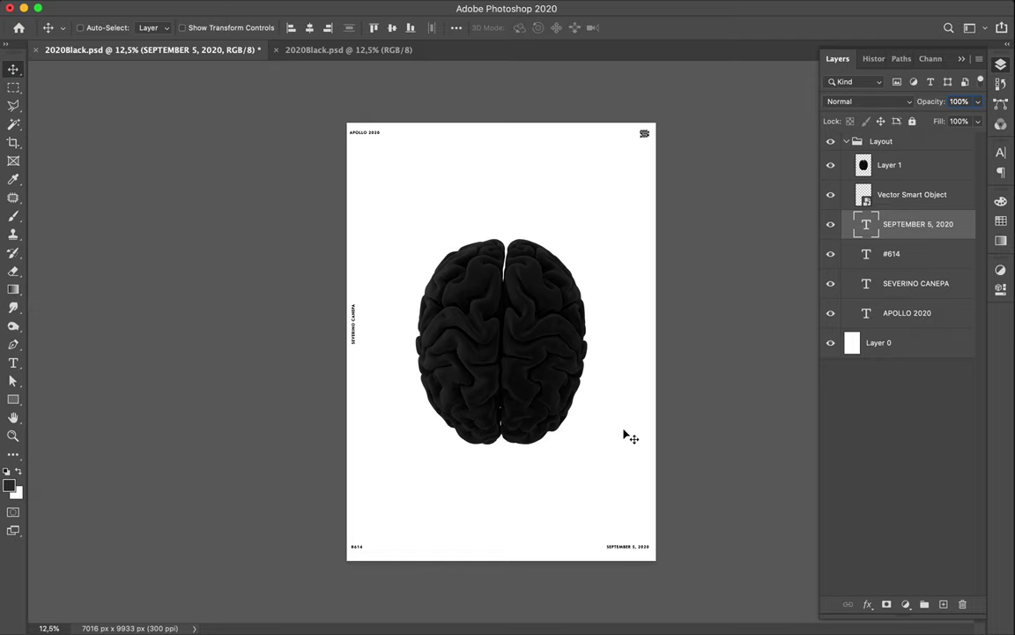
Move the brain layer (Layer 1) below the text layers and browse recent files
mouse_move(890, 164)
mouse_down()
mouse_move(906, 240)
mouse_move(902, 330)
mouse_up()
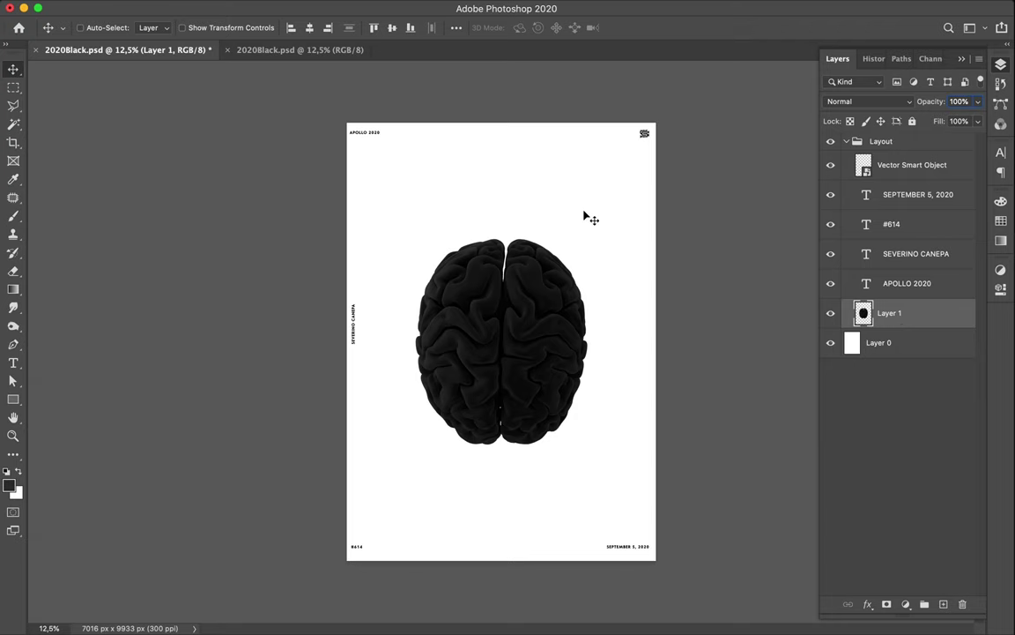
click(112, 7)
mouse_move(141, 78)
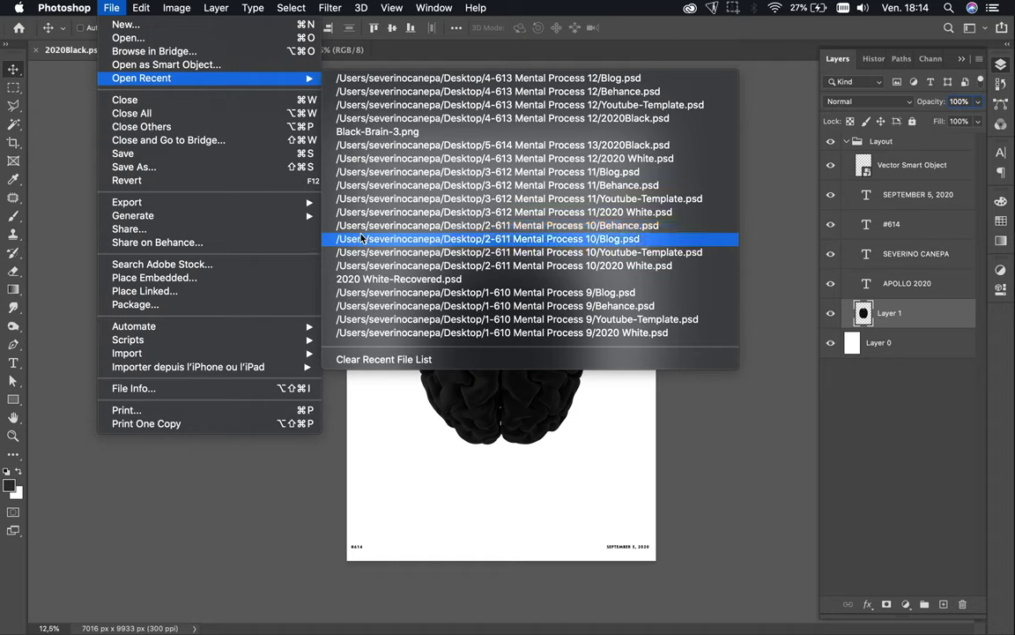
Copy the katakana アポロ text layer from the earlier 2020Black.psd onto the new poster
click(414, 117)
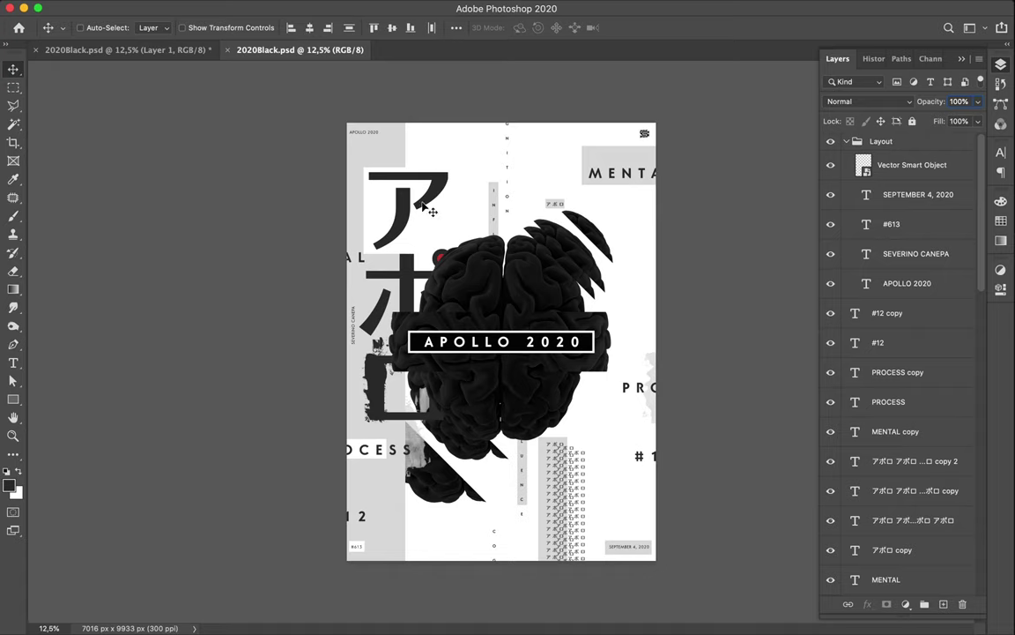
click(432, 208)
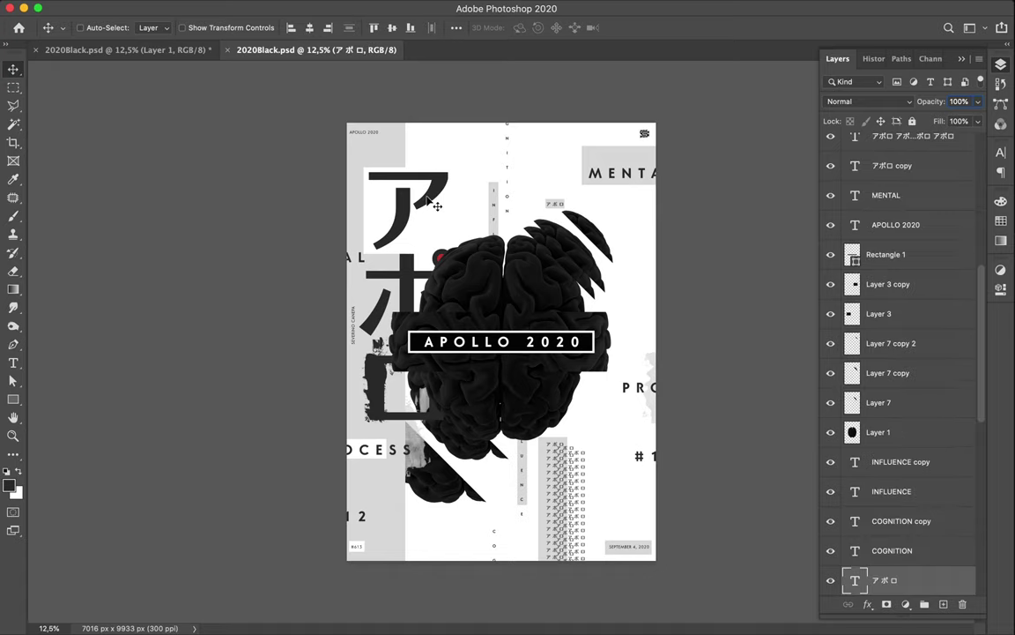
drag(436, 205, 346, 96)
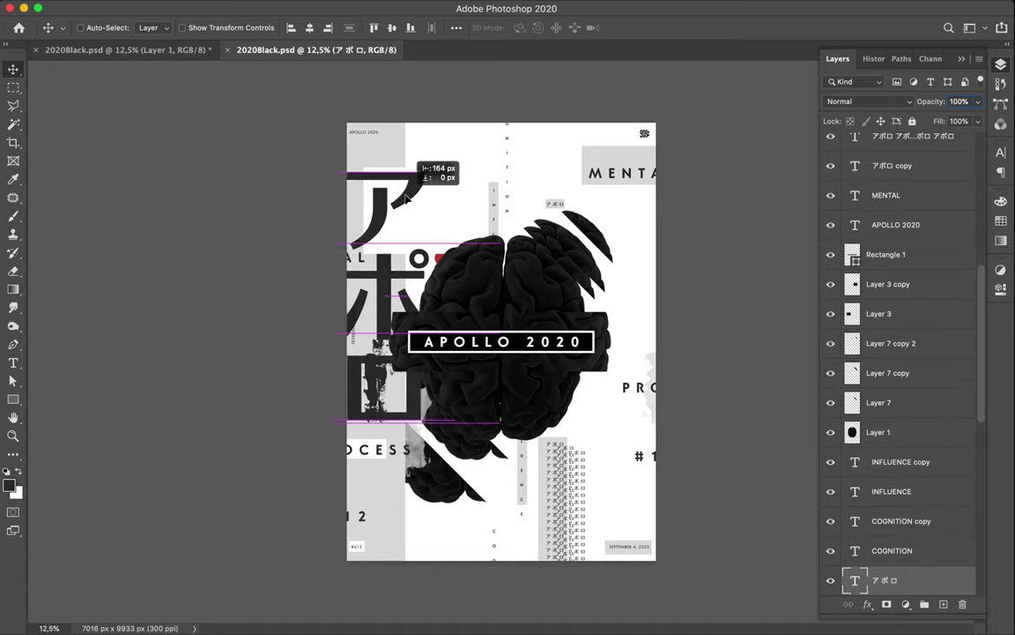
click(174, 49)
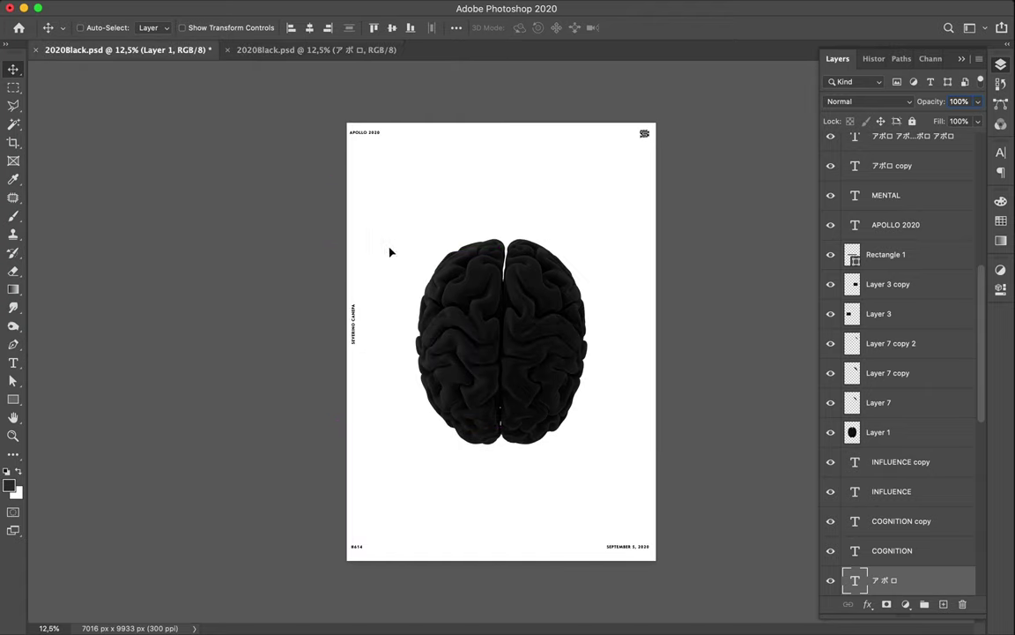
mouse_move(194, 58)
mouse_down()
mouse_move(392, 251)
mouse_move(588, 317)
mouse_up()
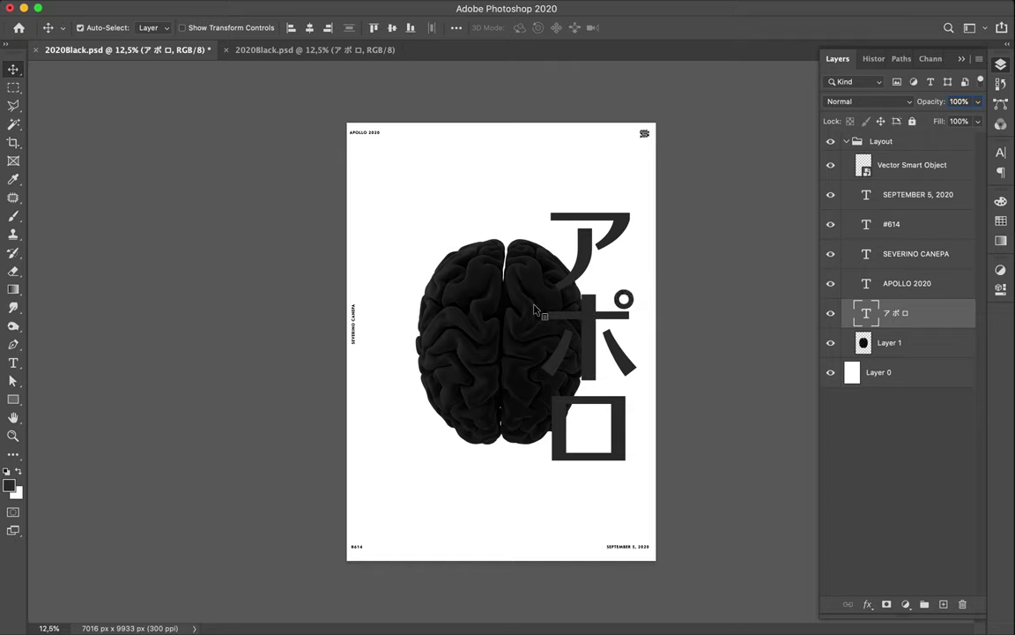
Select the katakana アポロ text layer, briefly hiding and reshowing it
click(480, 281)
click(899, 313)
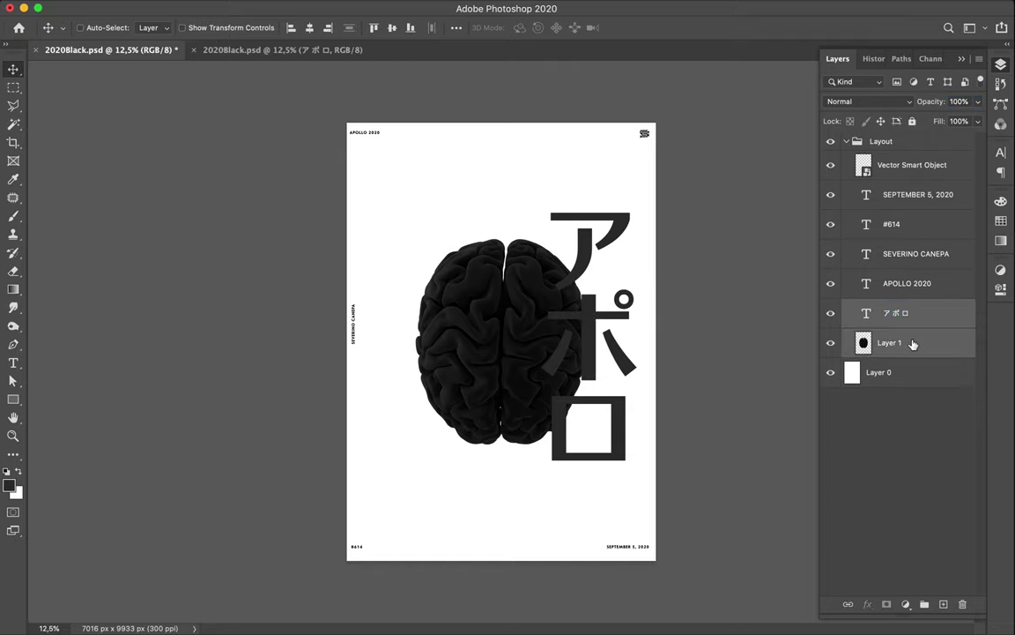
mouse_move(899, 313)
mouse_down()
mouse_move(908, 361)
mouse_move(909, 326)
mouse_up()
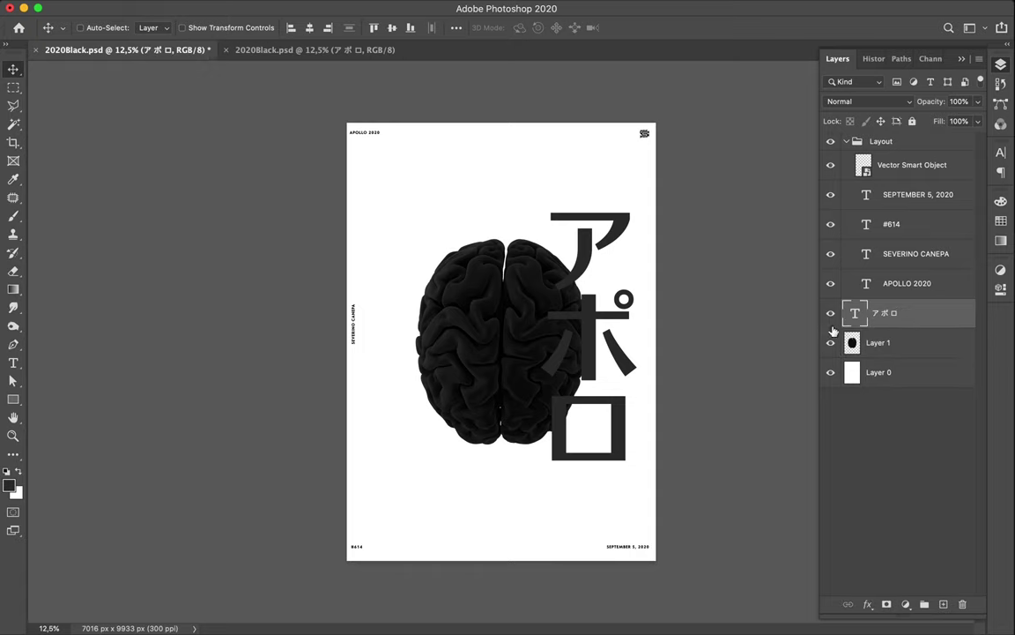
key(super+comma)
key(alt+bracketleft)
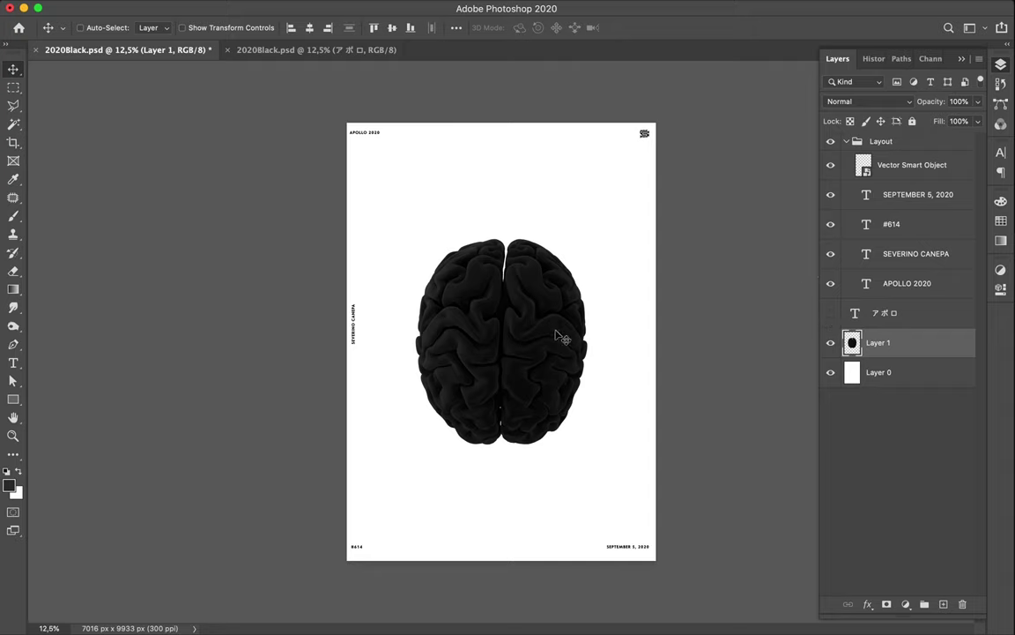
click(917, 313)
key(super+comma)
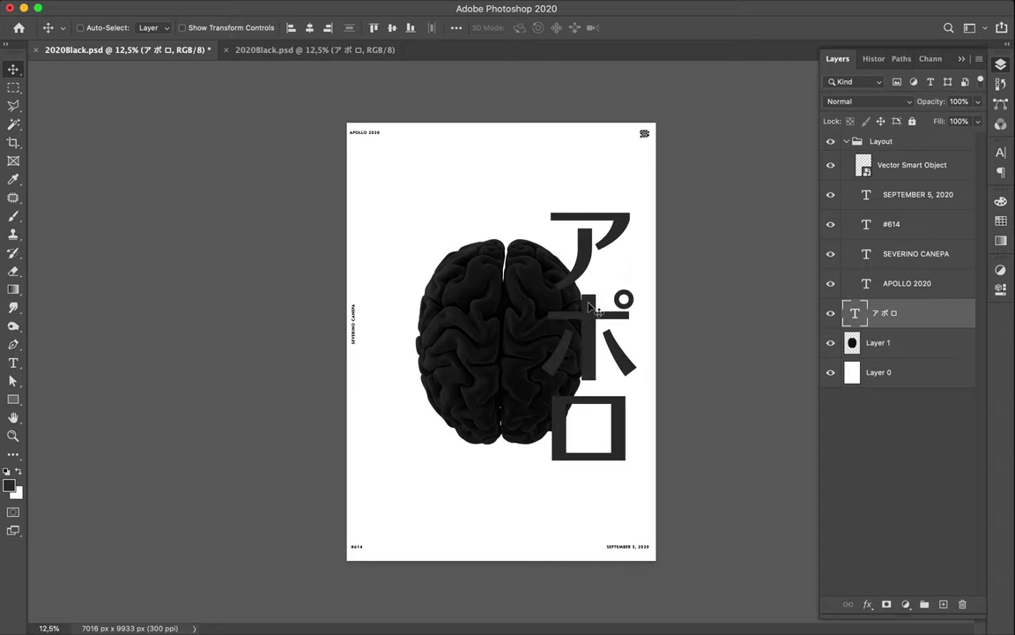
Move the katakana text onto the brain's centre, nudging it slightly right and up
drag(589, 305, 497, 300)
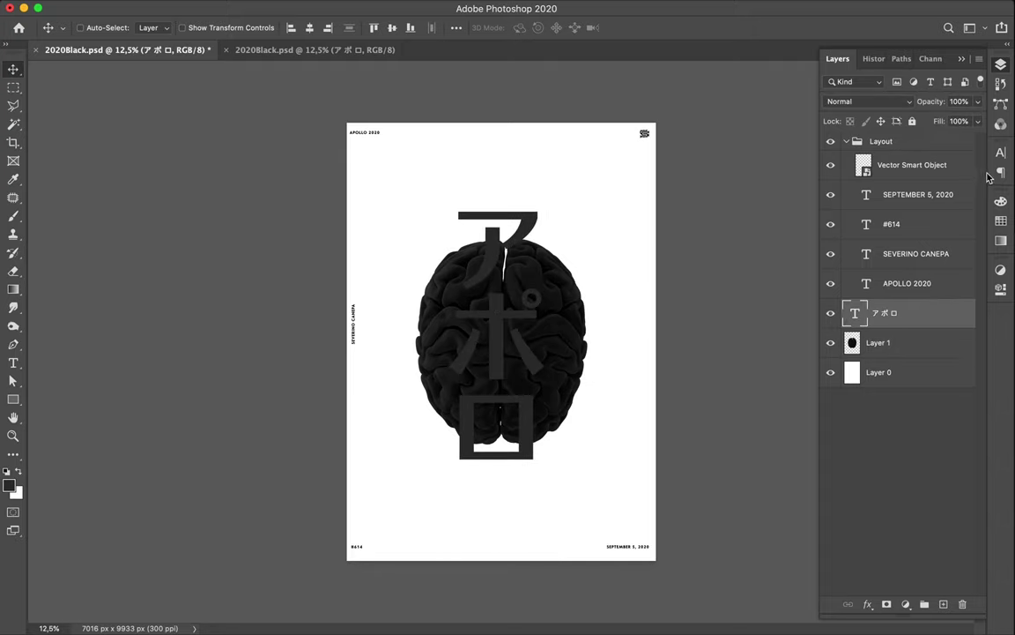
double_click(502, 309)
key(Escape)
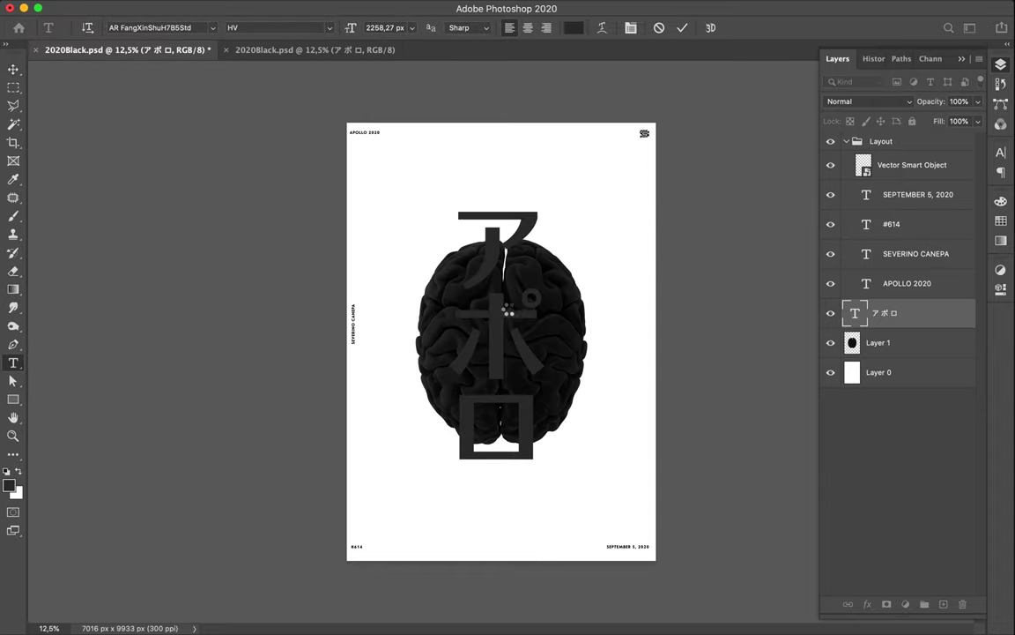
key(v)
drag(505, 317, 513, 314)
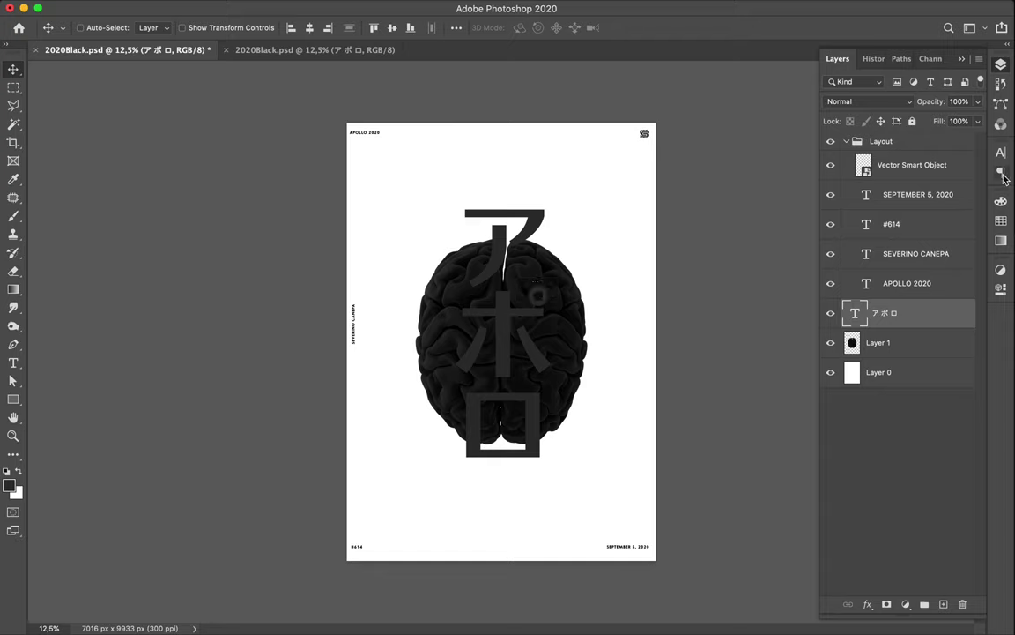
click(438, 291)
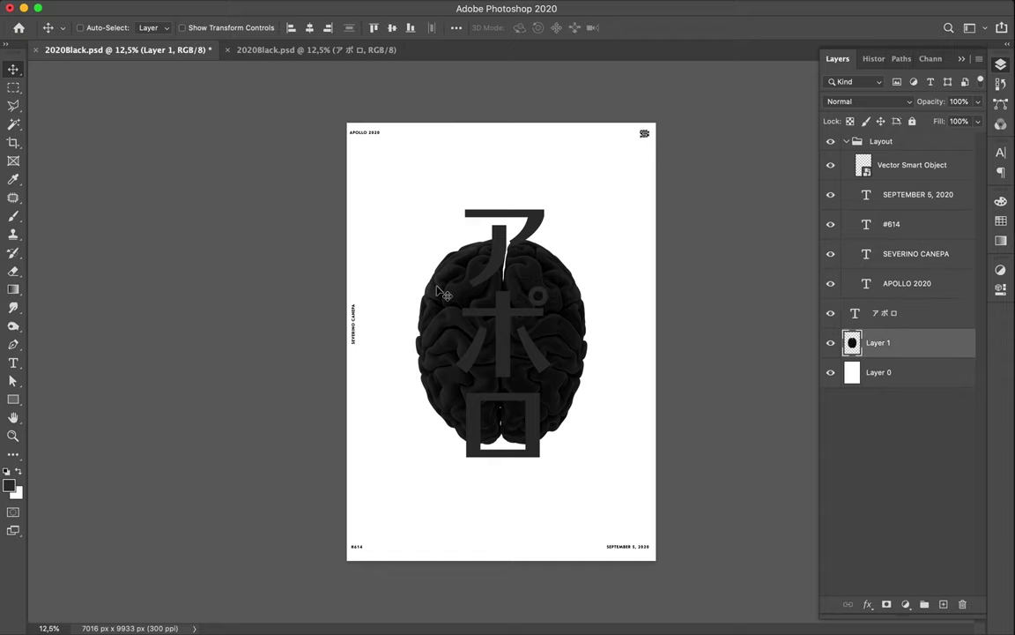
click(498, 260)
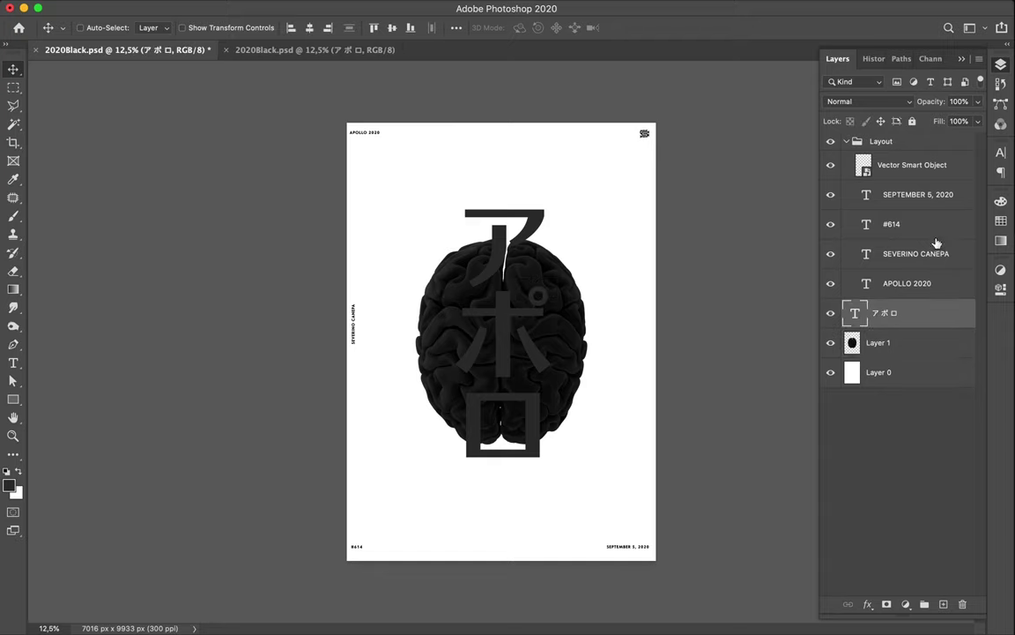
click(1001, 153)
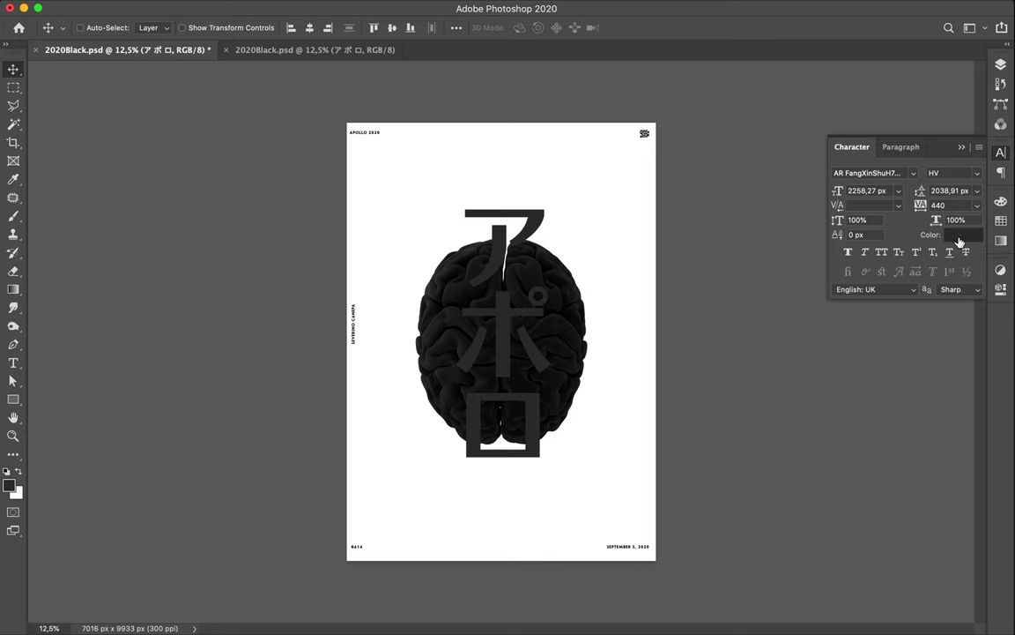
Set the katakana アポロ text colour to white (#ffffff)
click(961, 236)
click(622, 291)
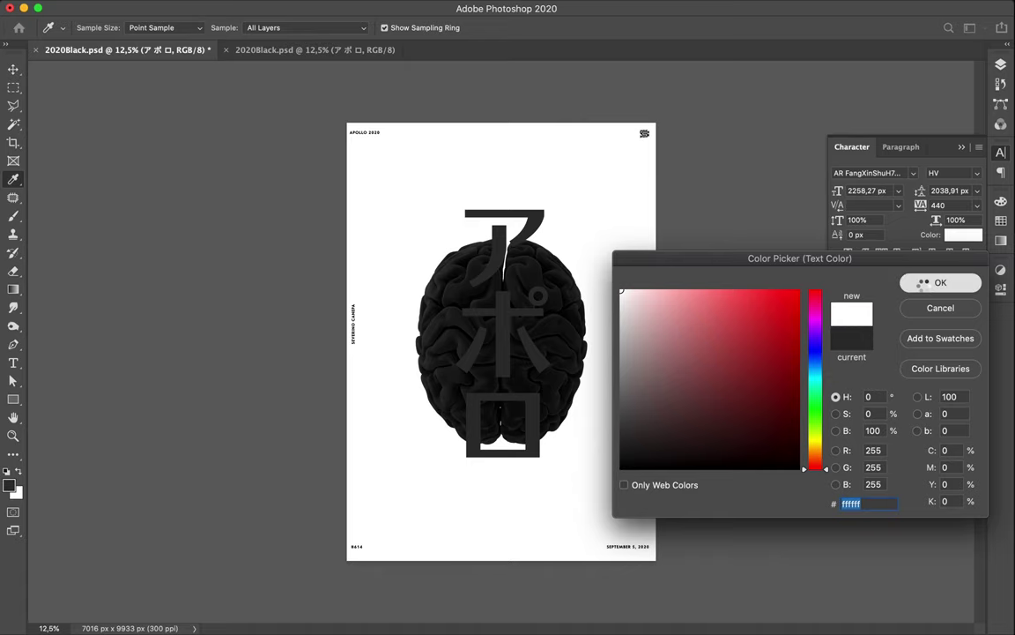
click(940, 283)
key(v)
click(589, 265)
Scale the katakana text to about half size and centre it horizontally over the brain
key(ctrl+t)
drag(529, 191, 528, 262)
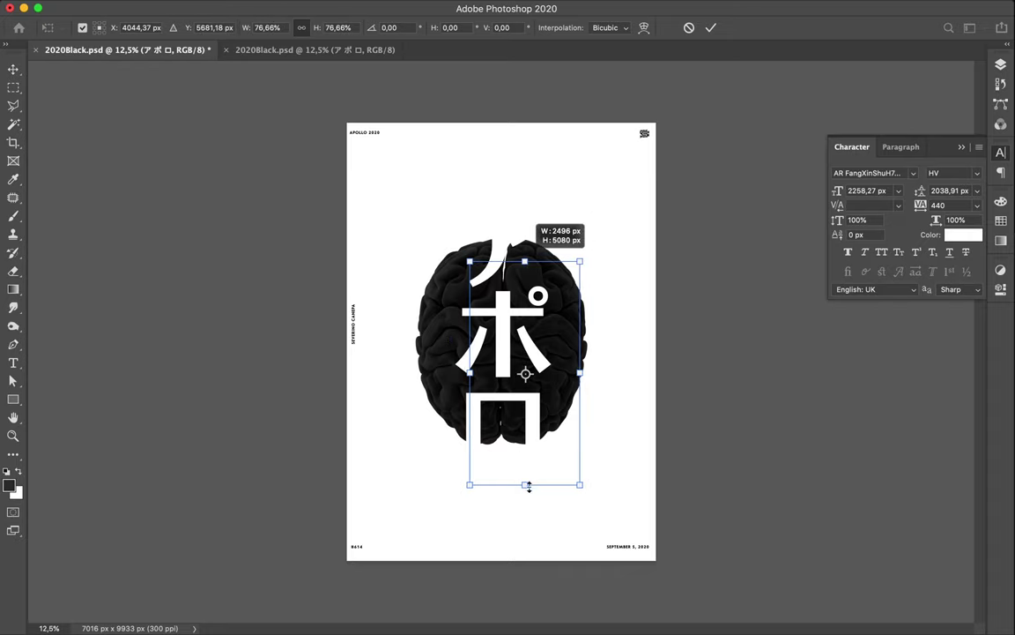
drag(525, 484, 526, 421)
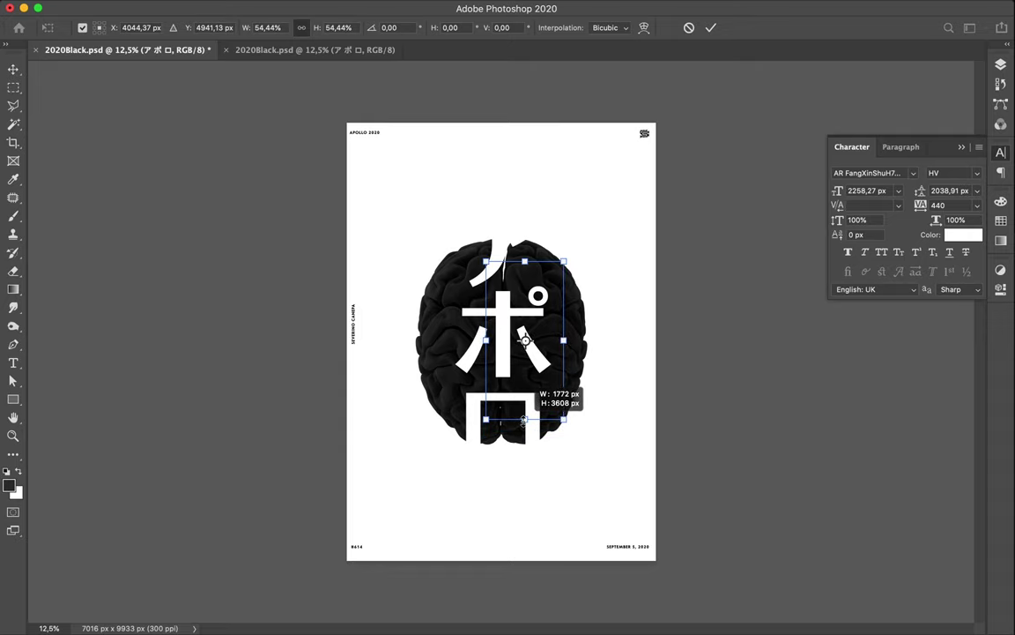
drag(524, 401, 523, 400)
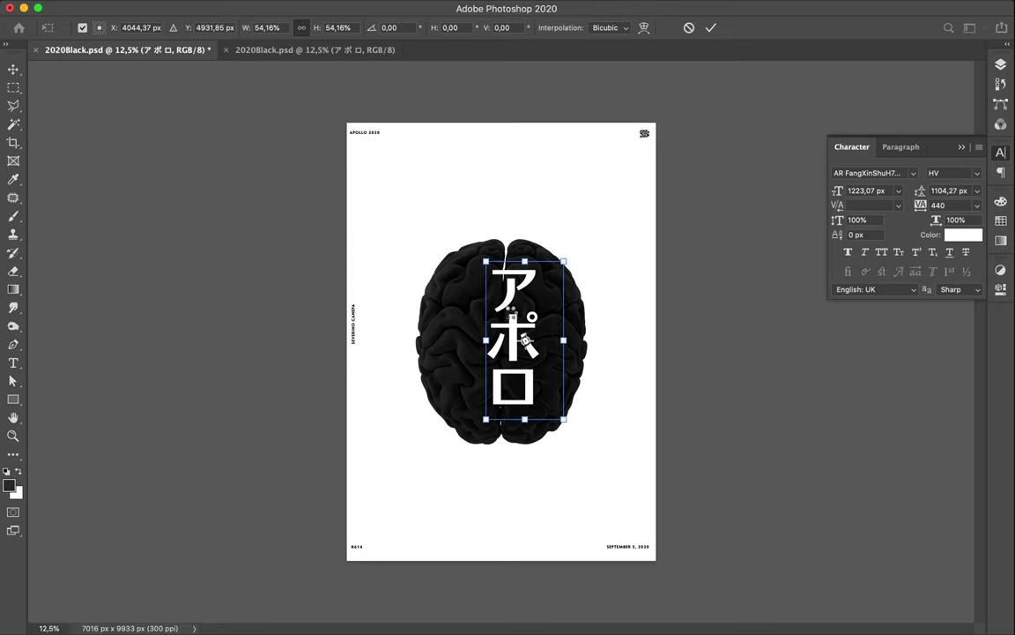
key(Return)
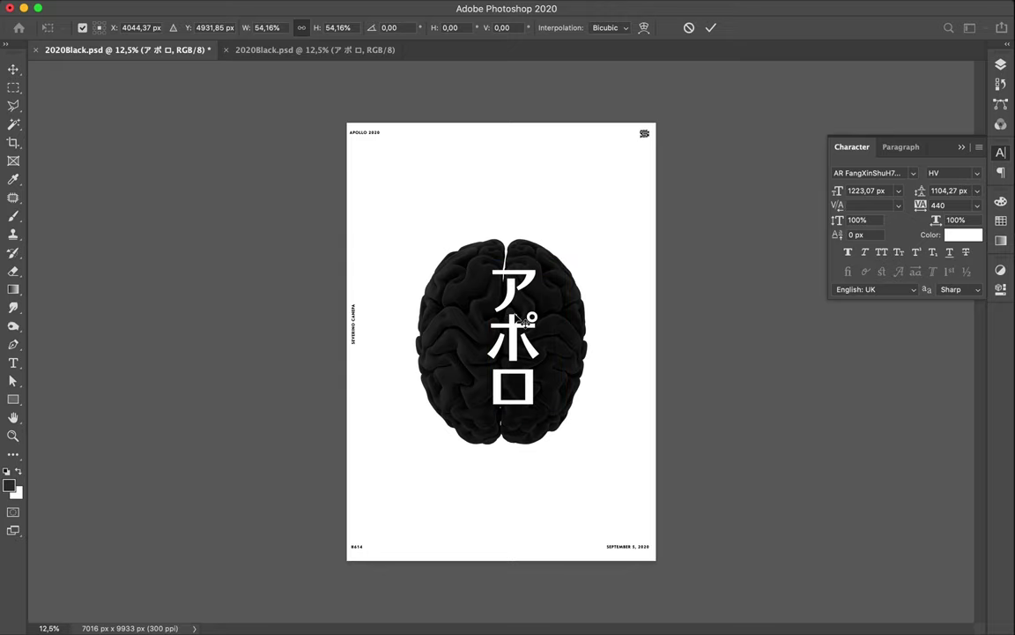
mouse_move(528, 325)
mouse_down()
mouse_move(506, 326)
mouse_move(488, 304)
mouse_up()
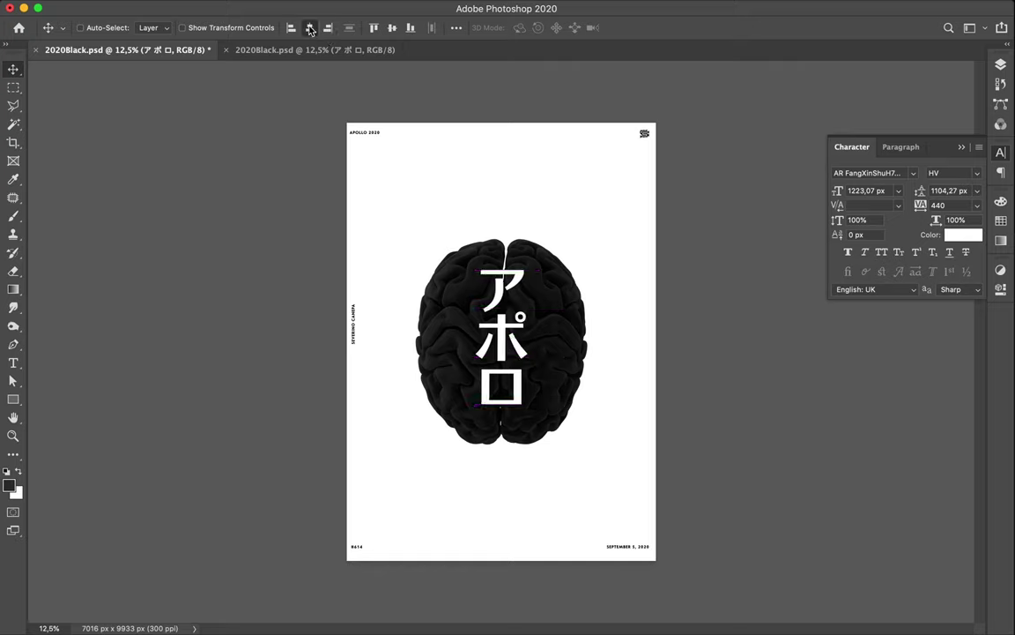
click(310, 28)
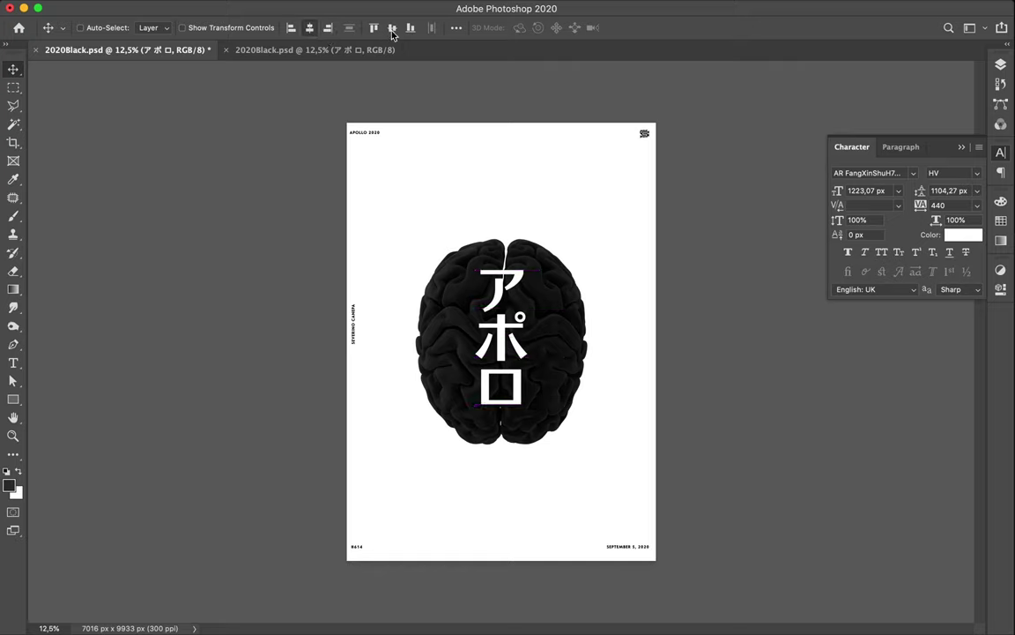
Draw a tall rectangle over the katakana text and place it beneath the text layer
key(u)
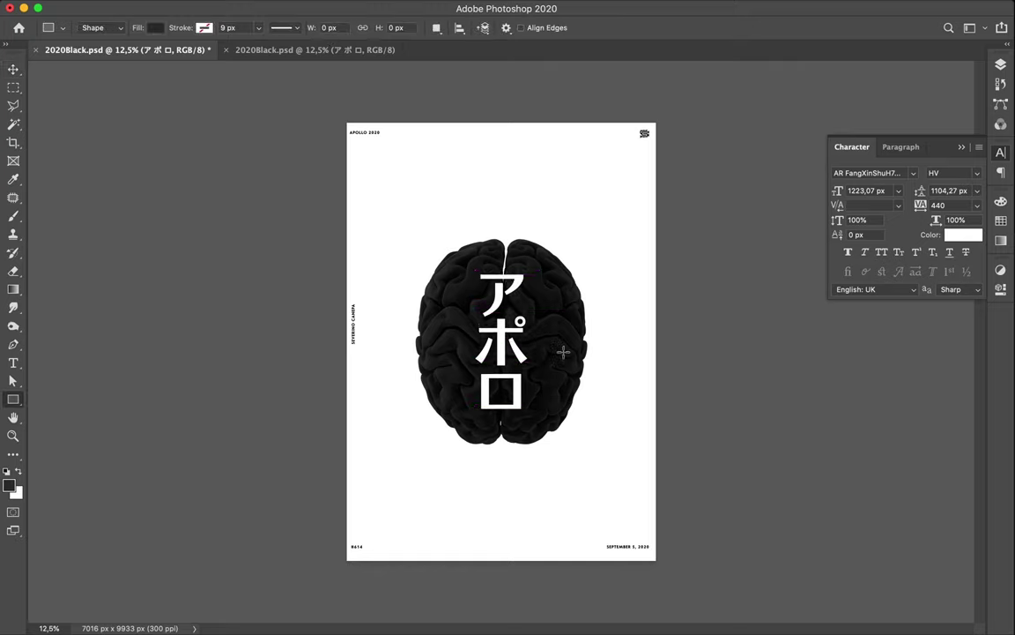
drag(470, 268, 534, 421)
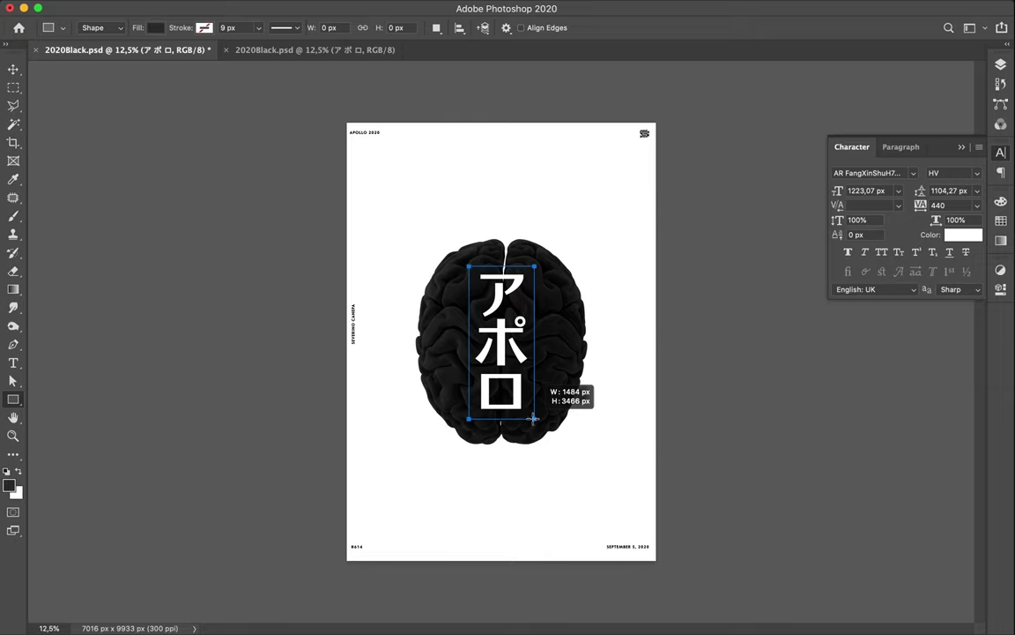
drag(535, 421, 534, 422)
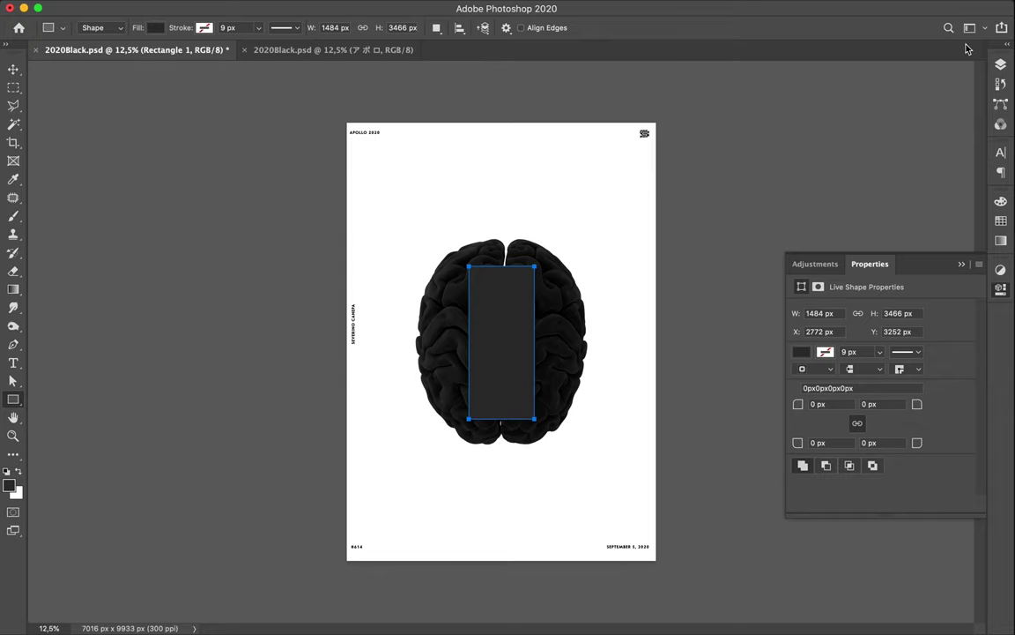
click(1000, 64)
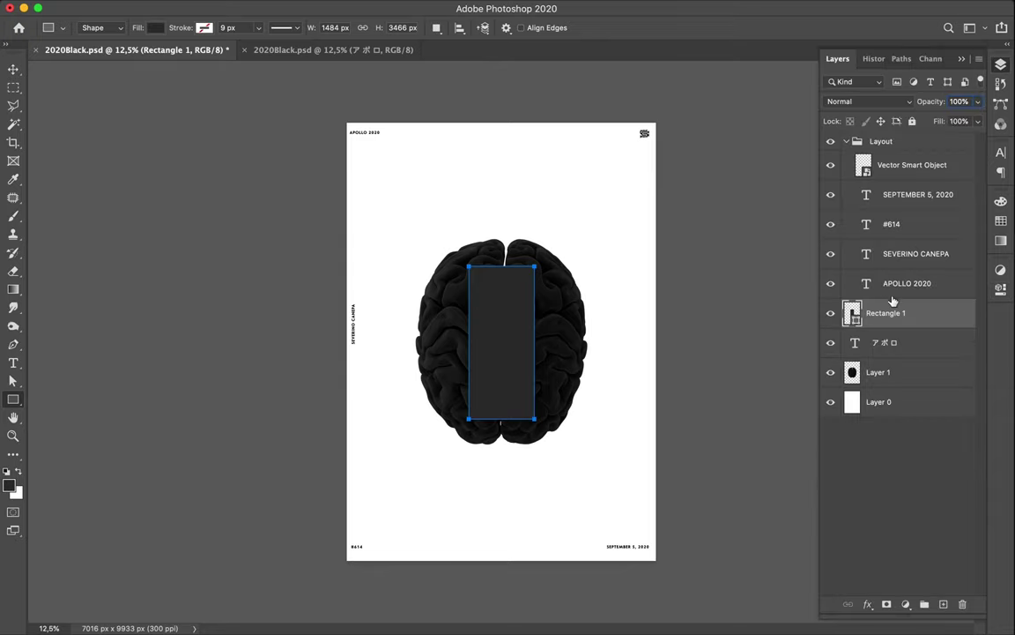
drag(886, 313, 890, 353)
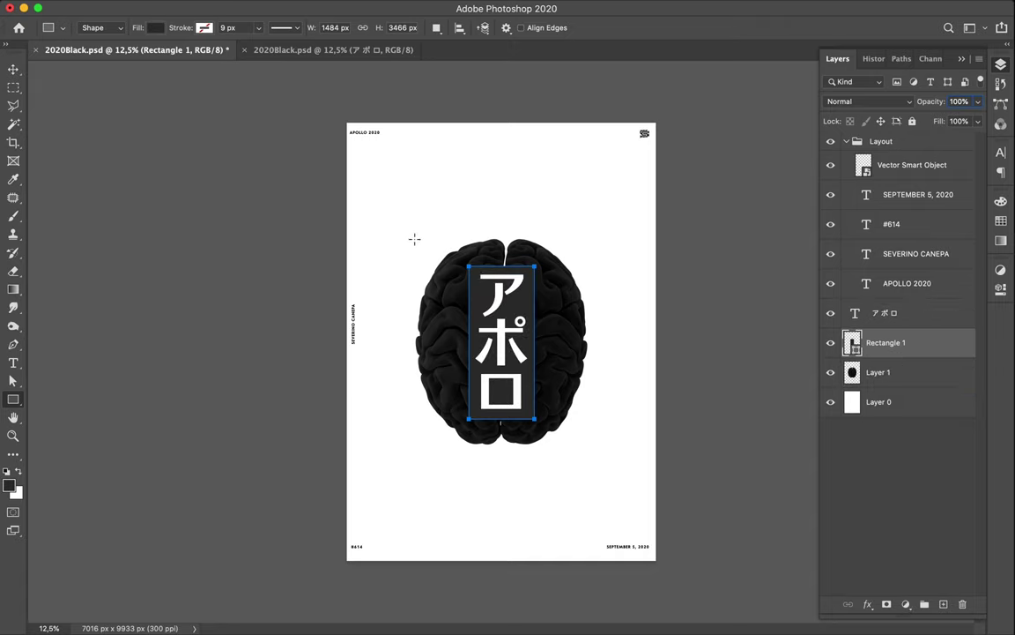
key(v)
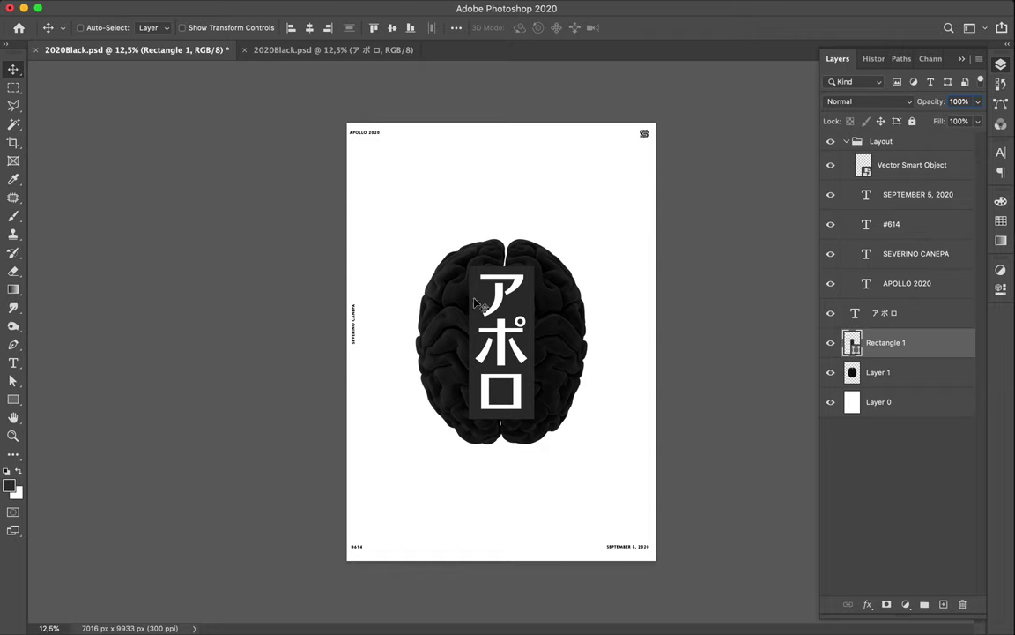
Give the rectangle a white 39 px stroke
key(a)
click(259, 28)
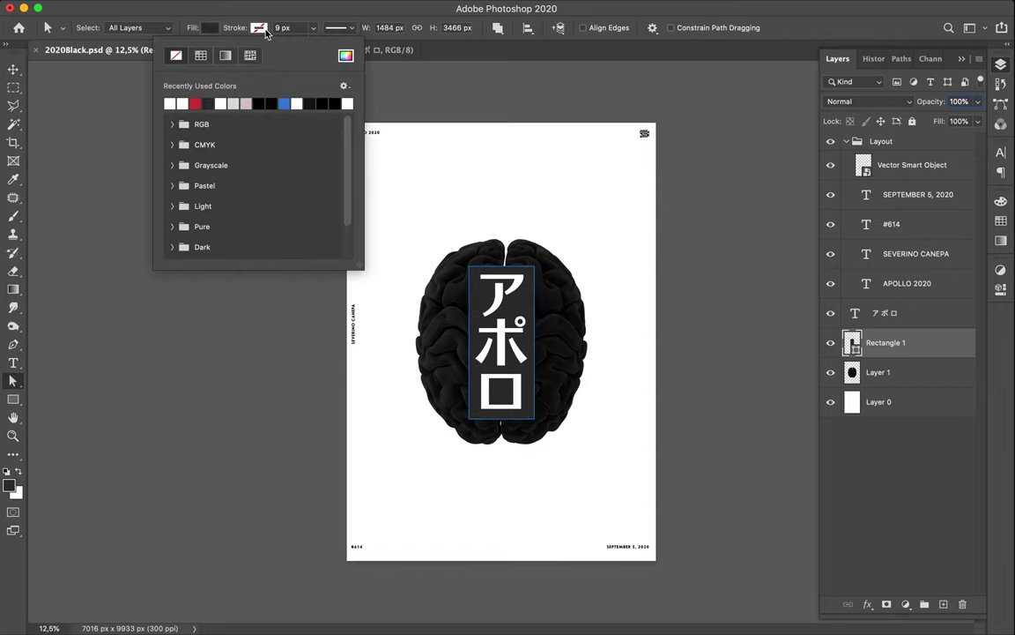
click(171, 103)
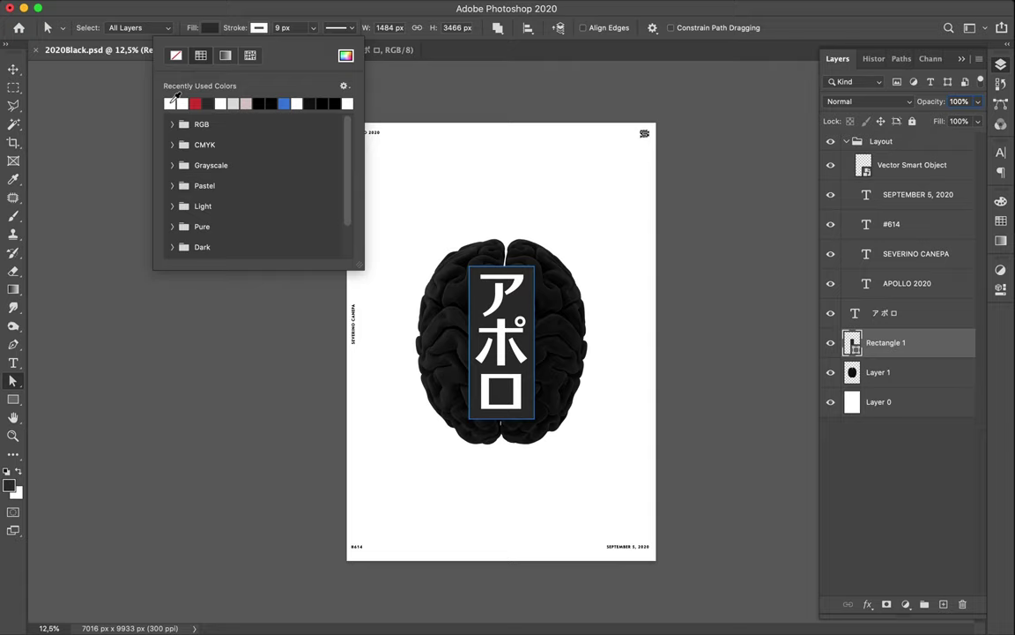
click(283, 27)
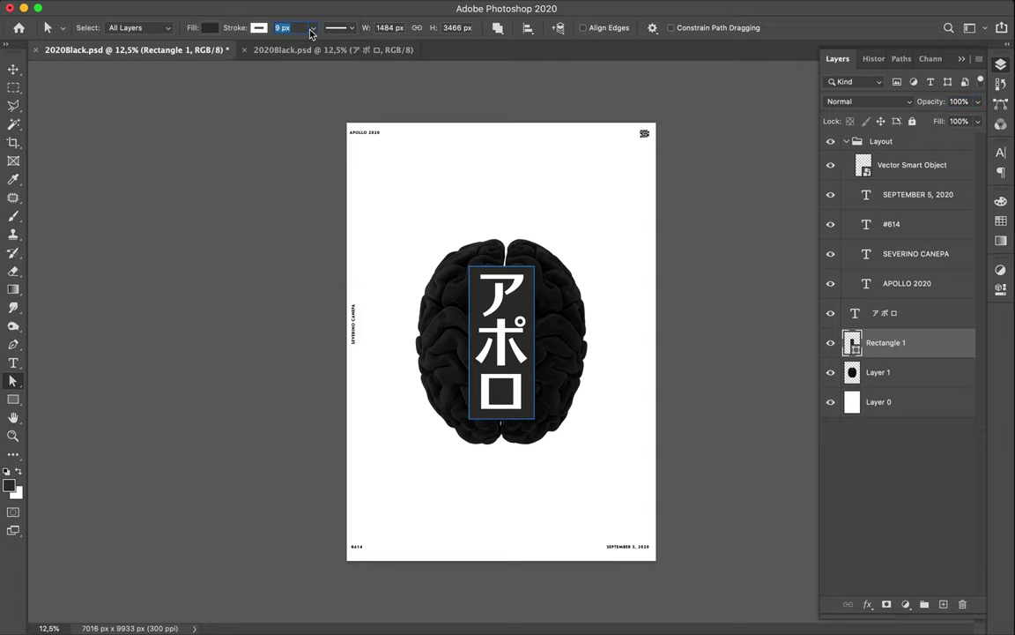
key(shift+Up)
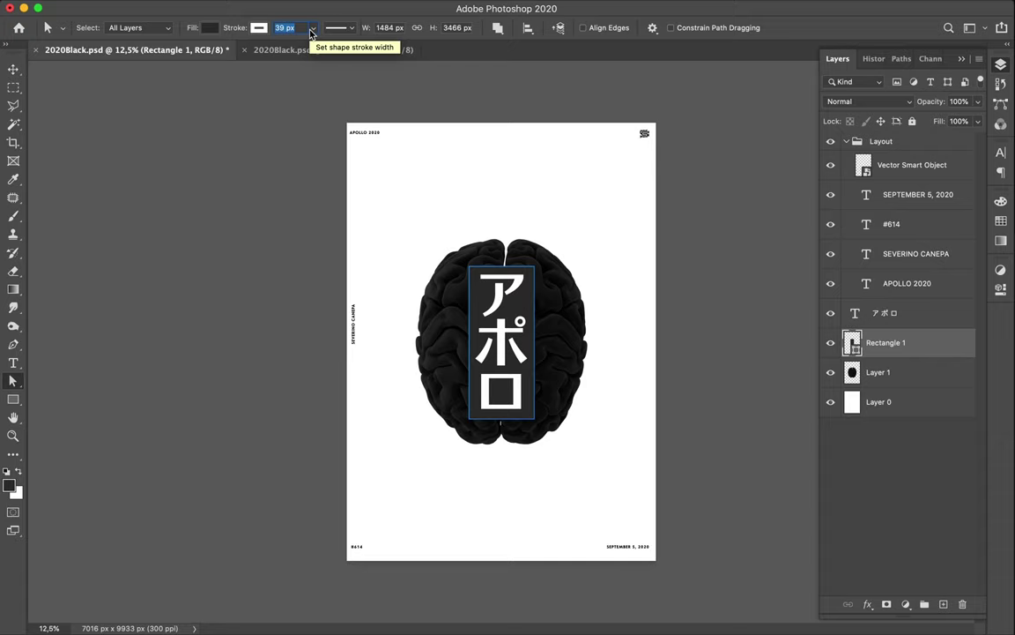
key(Return)
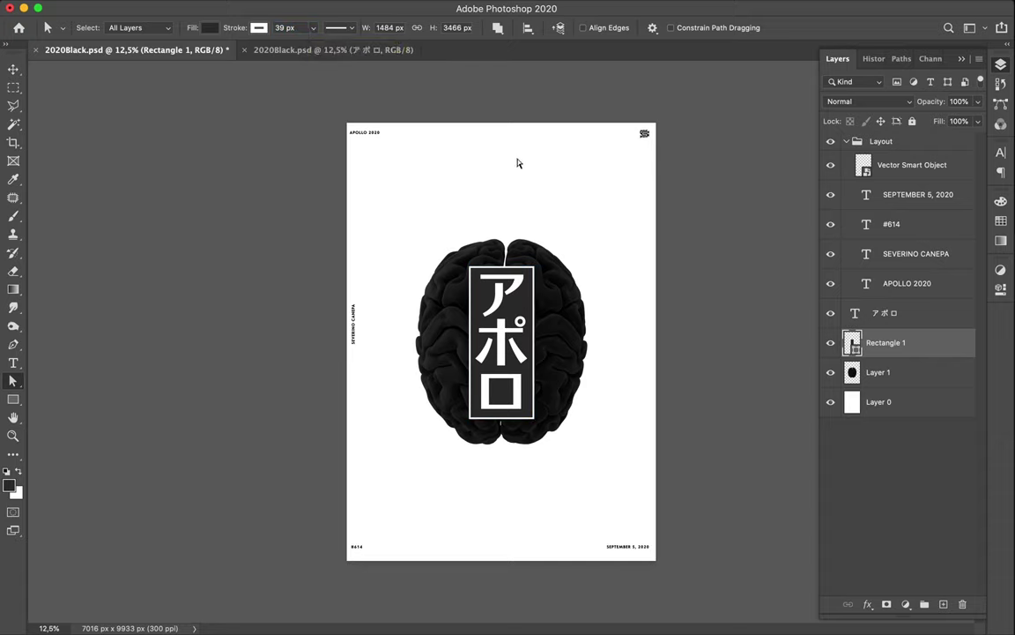
On the brain layer, make a circular elliptical marquee selection over the brain
click(465, 143)
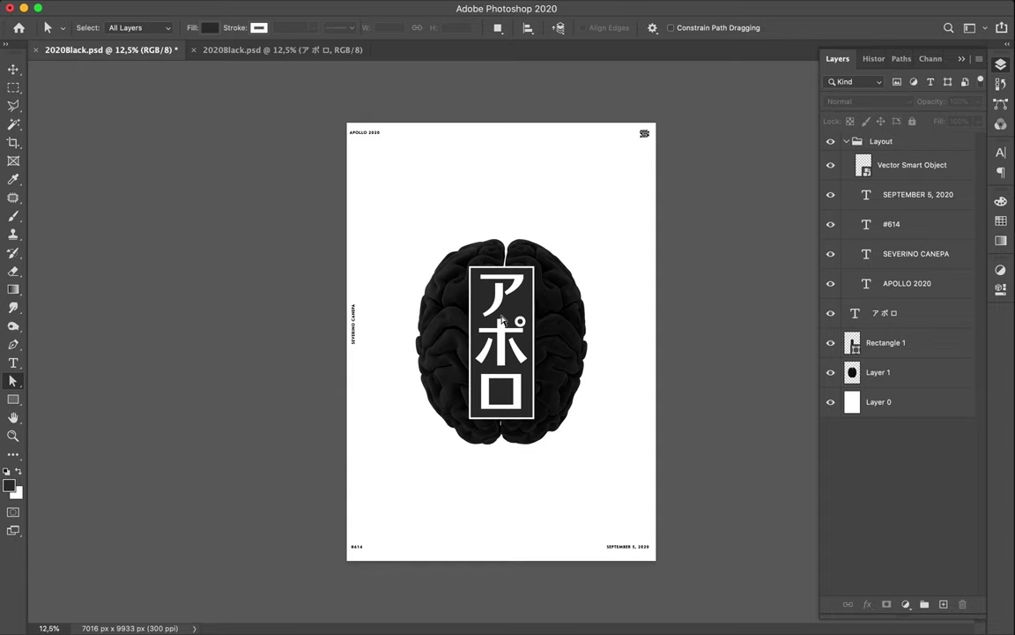
scroll(454, 290, up, 2)
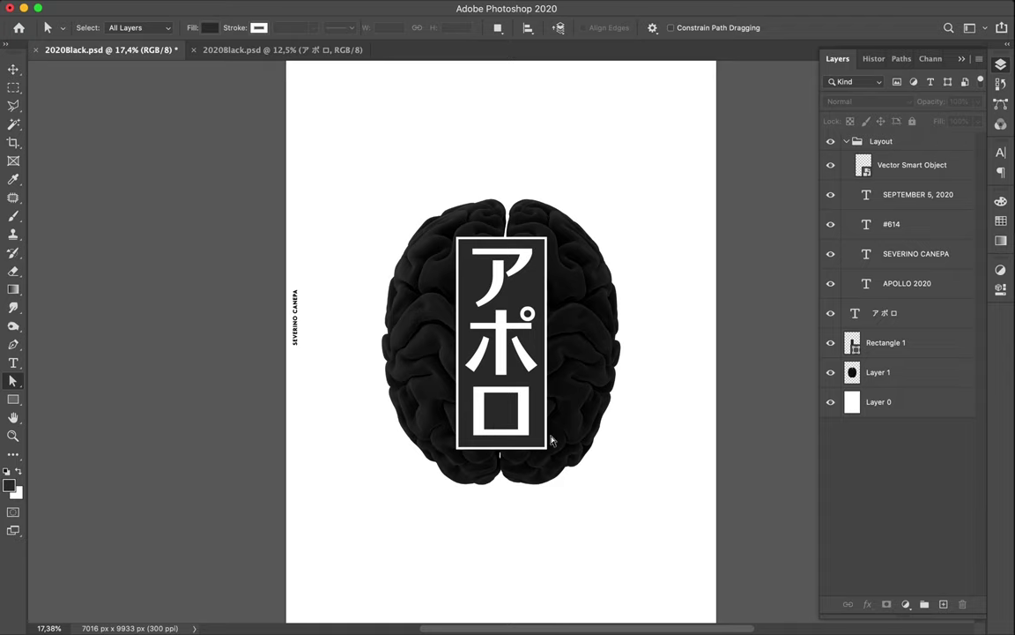
key(v)
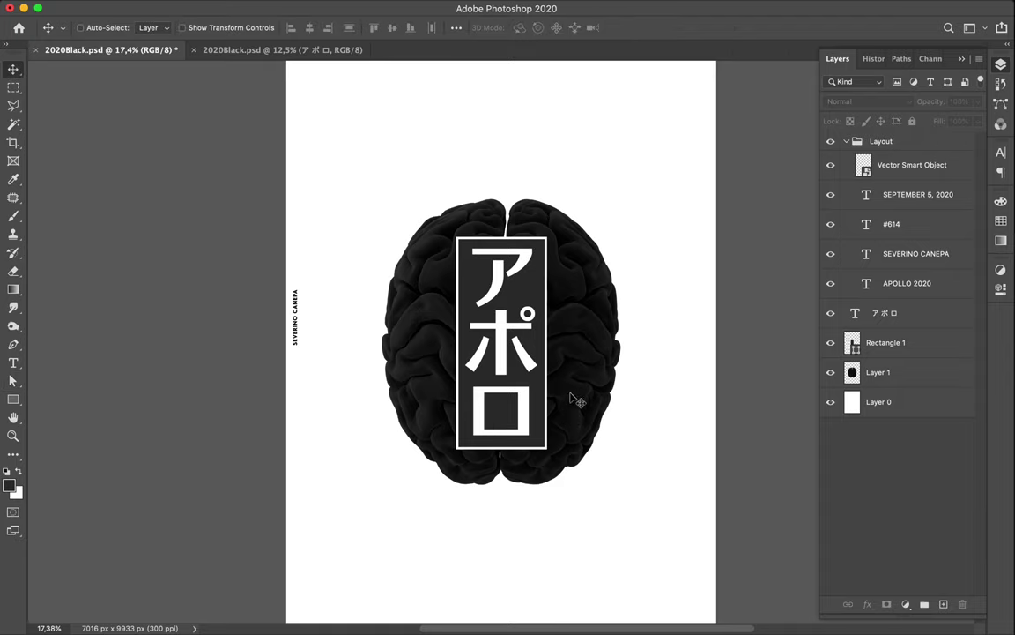
click(632, 303)
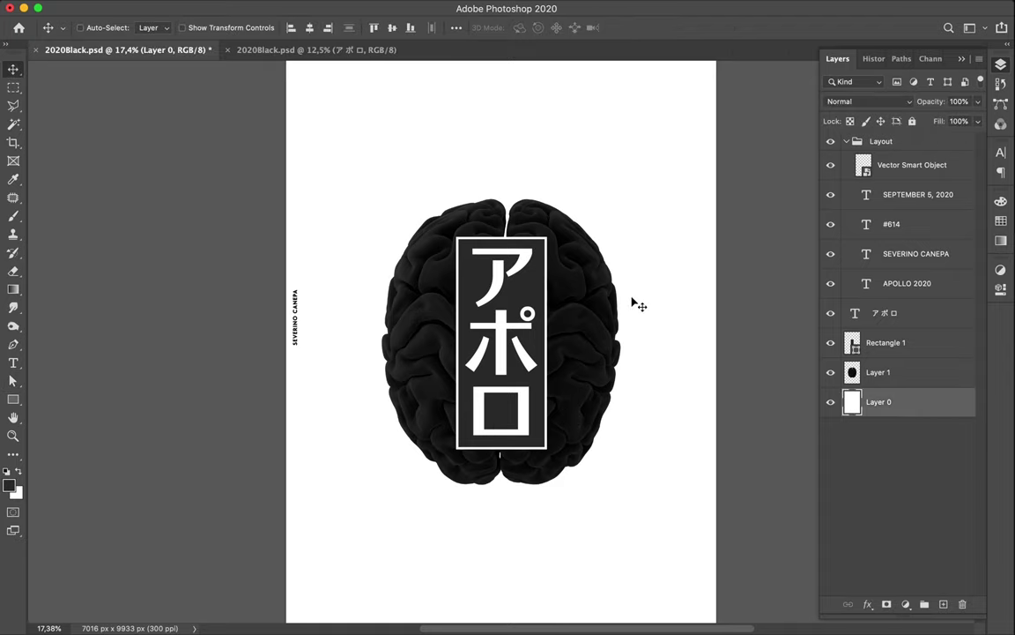
scroll(635, 303, down, 1)
scroll(707, 192, down, 1)
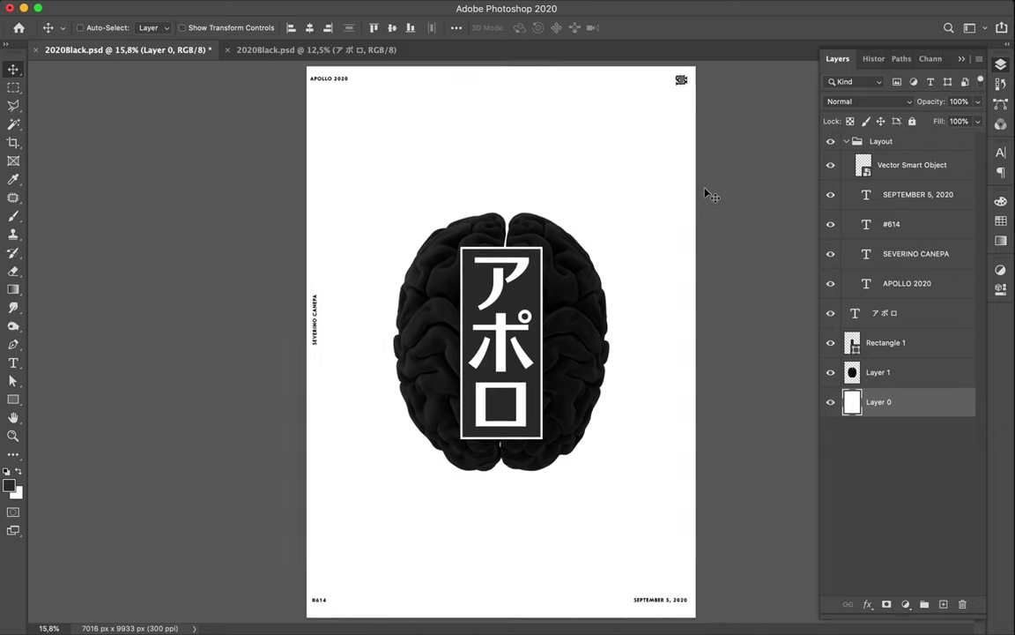
scroll(707, 192, down, 1)
click(575, 292)
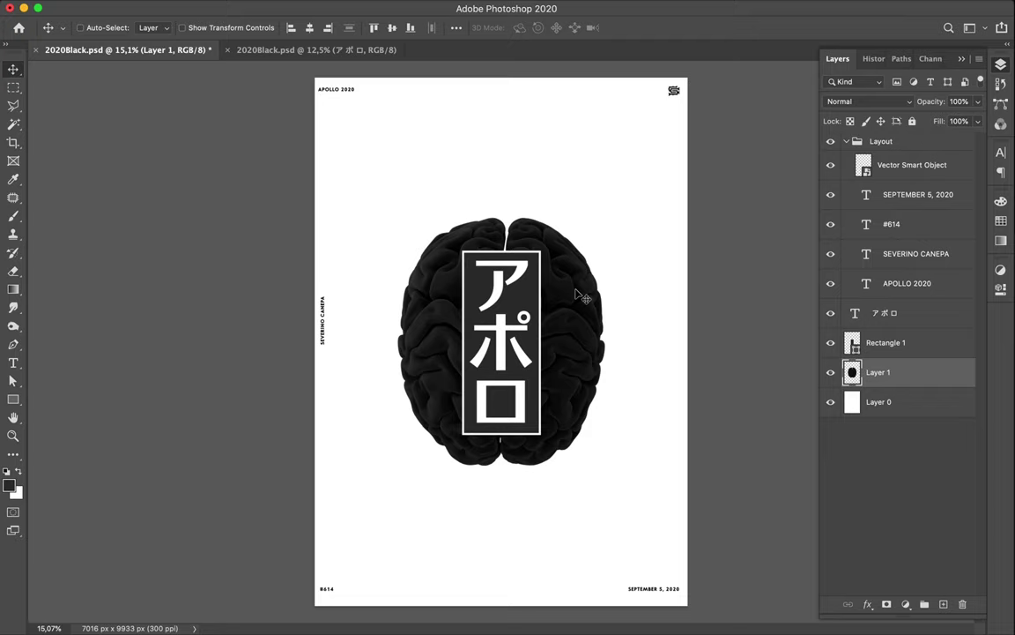
key(u)
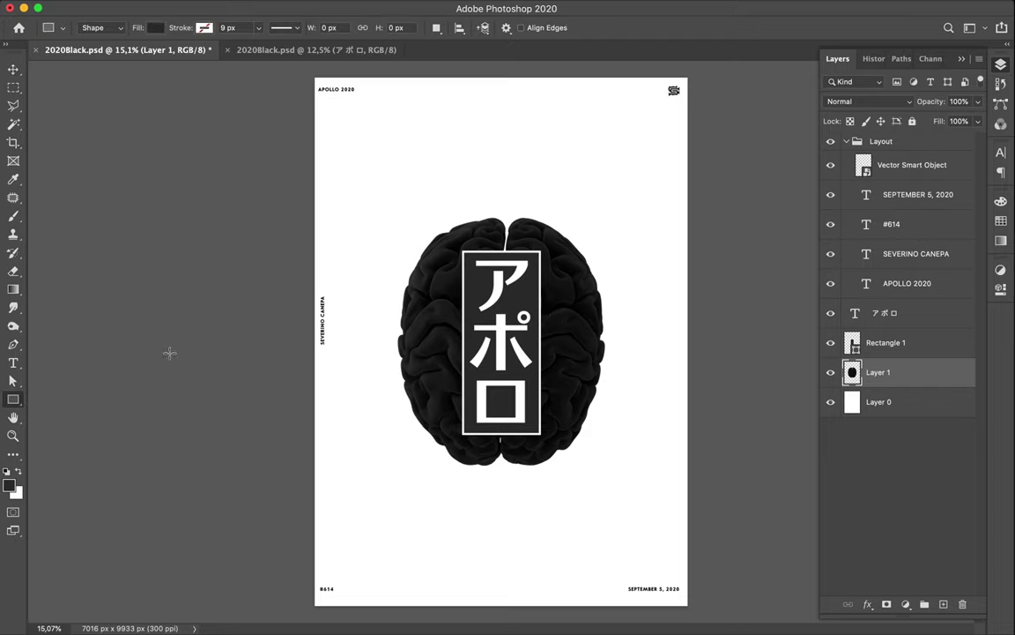
key(m)
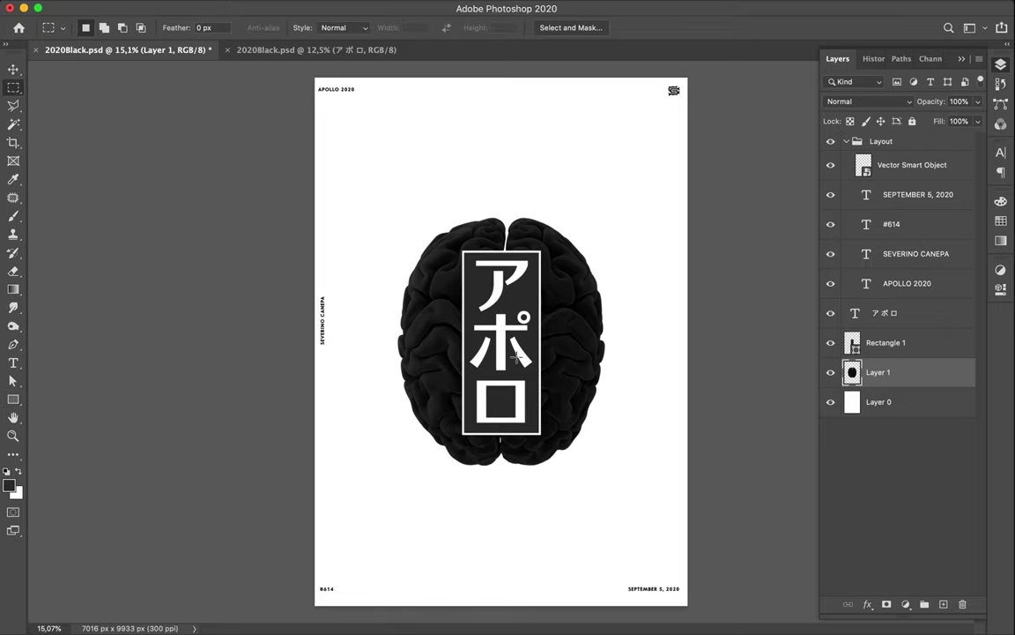
click(13, 87)
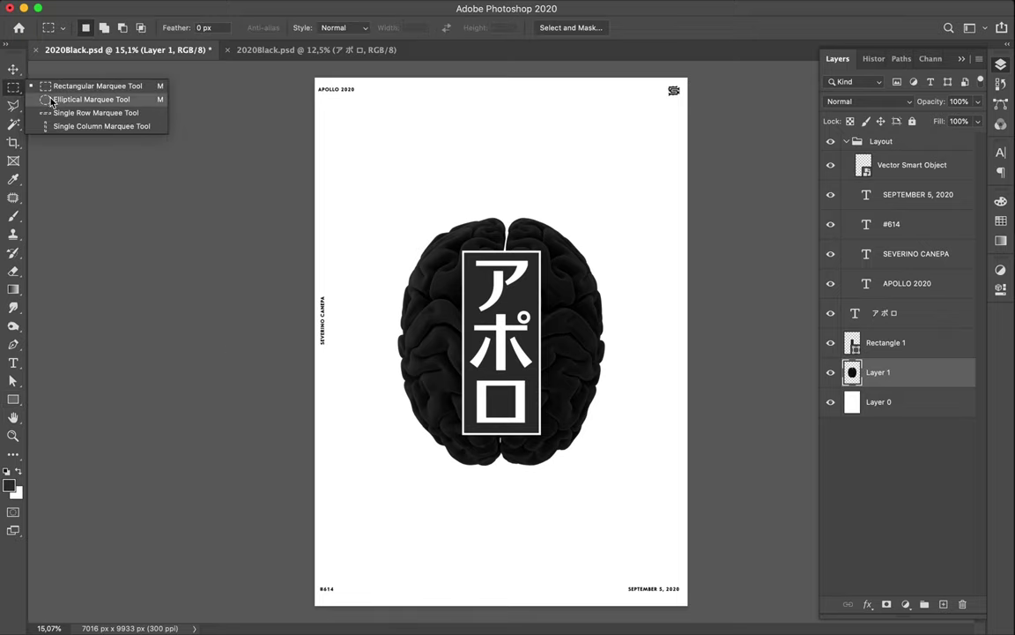
click(88, 91)
drag(543, 312, 588, 375)
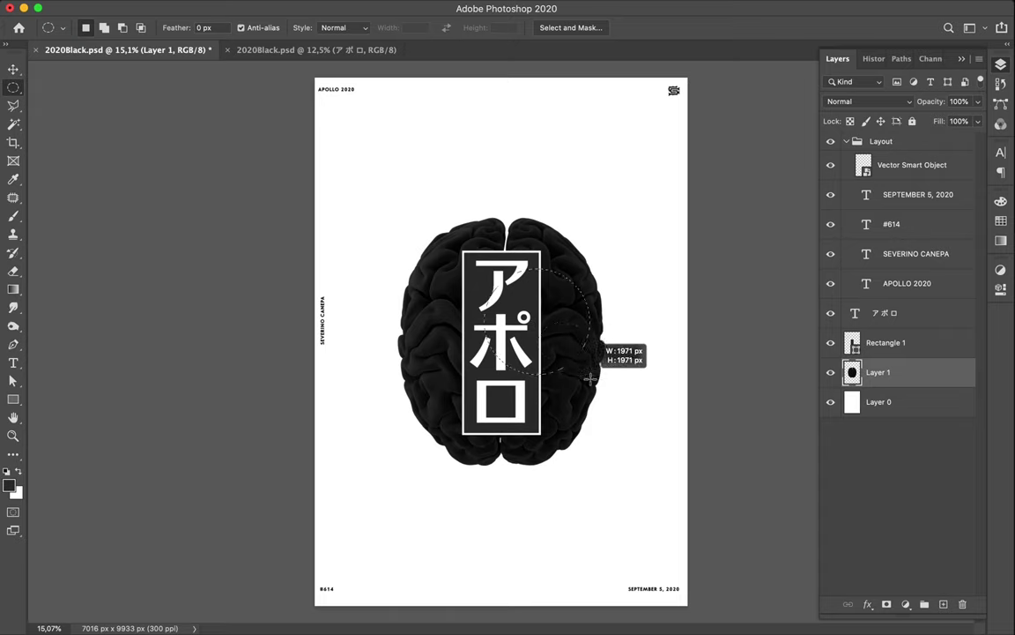
drag(588, 376, 592, 383)
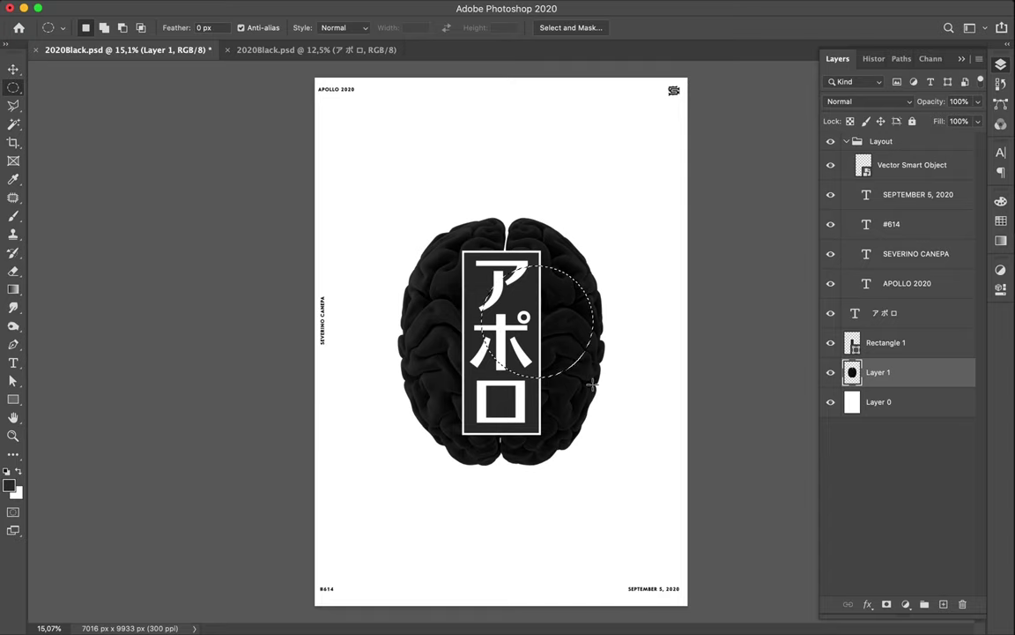
Copy the circular brain area to a new layer and move it to the brain's lower right
key(super+j)
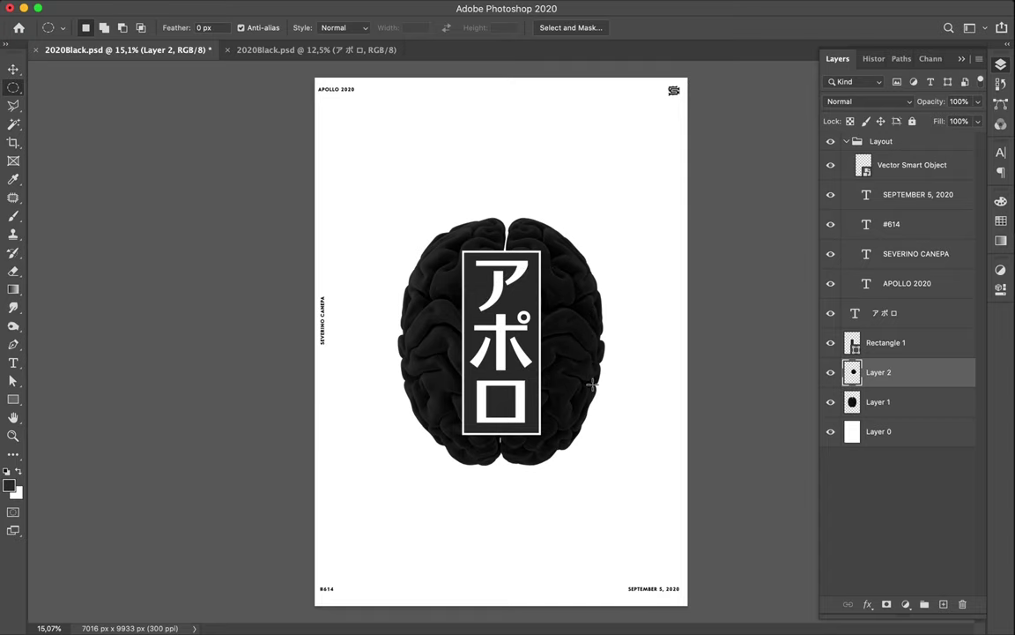
key(v)
drag(590, 385, 614, 385)
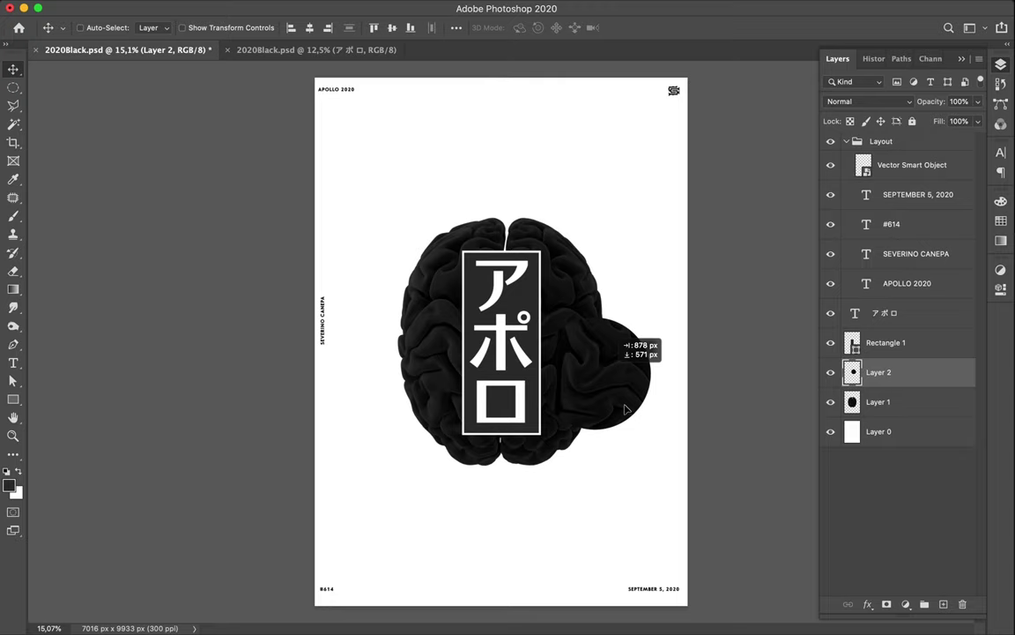
drag(625, 408, 627, 408)
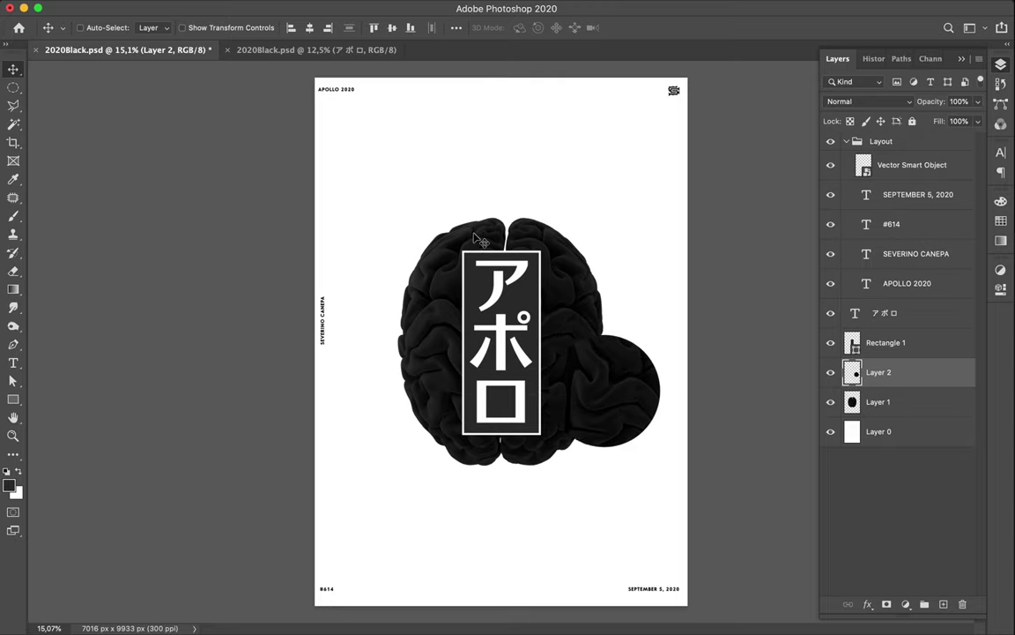
key(F2)
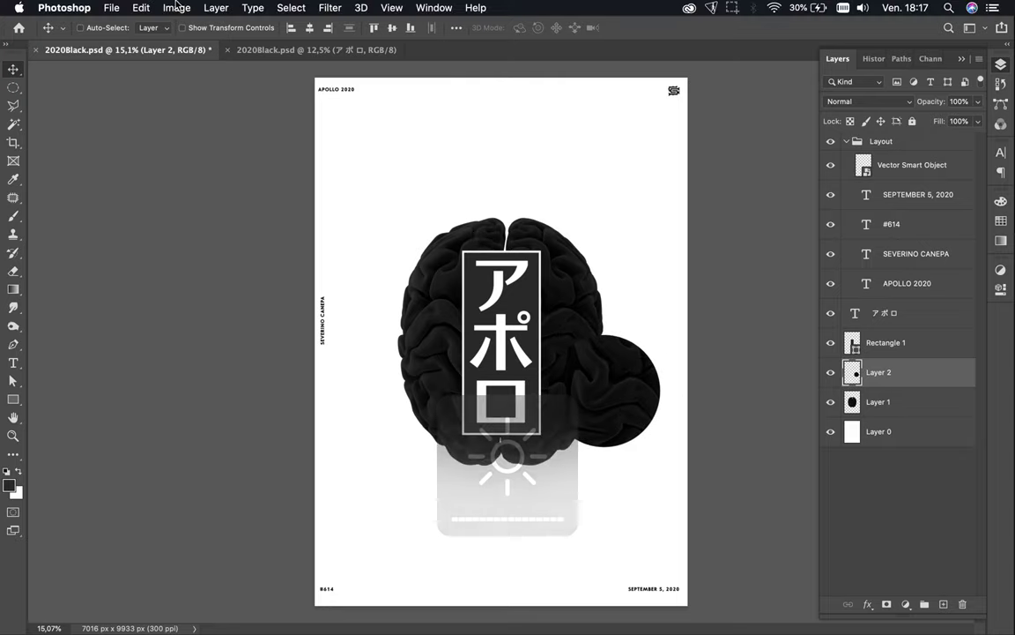
Scale the circle to 120%, move it lower, and place Layer 2 beneath the brain layer
key(super+t)
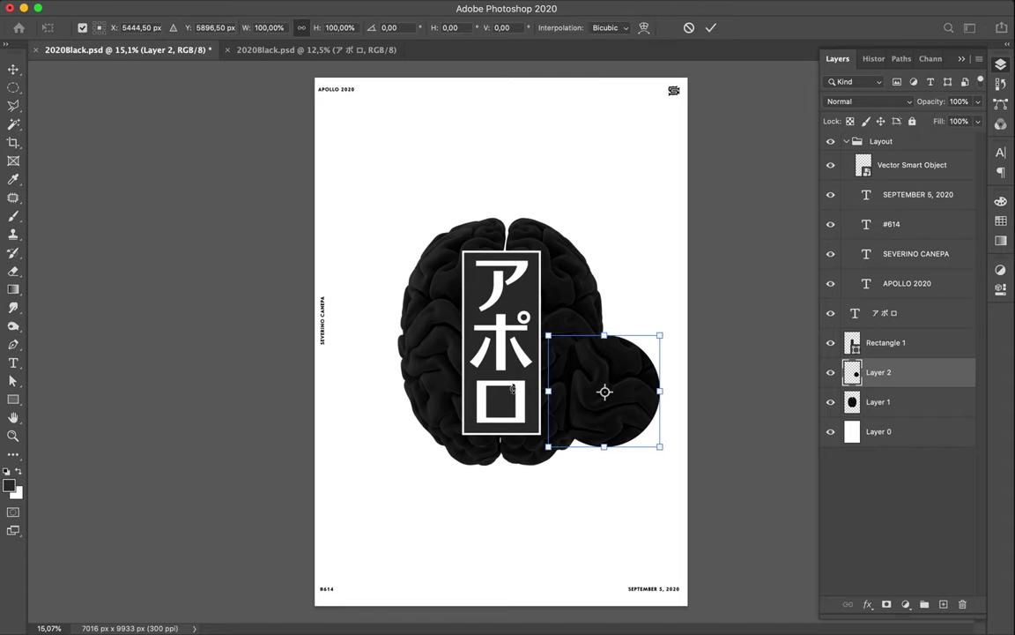
double_click(264, 27)
text(120)
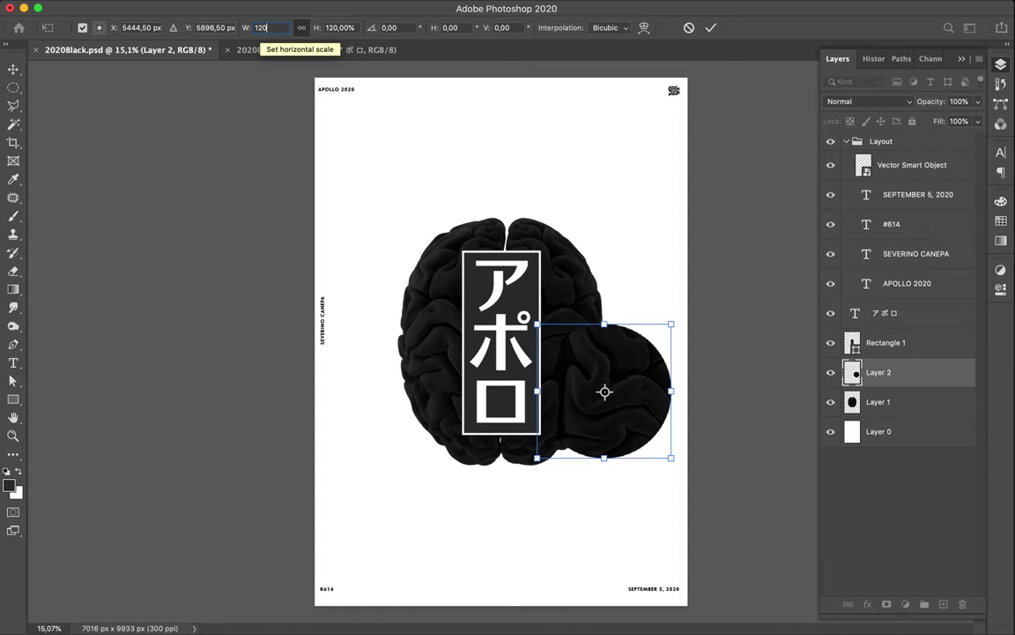
key(Return)
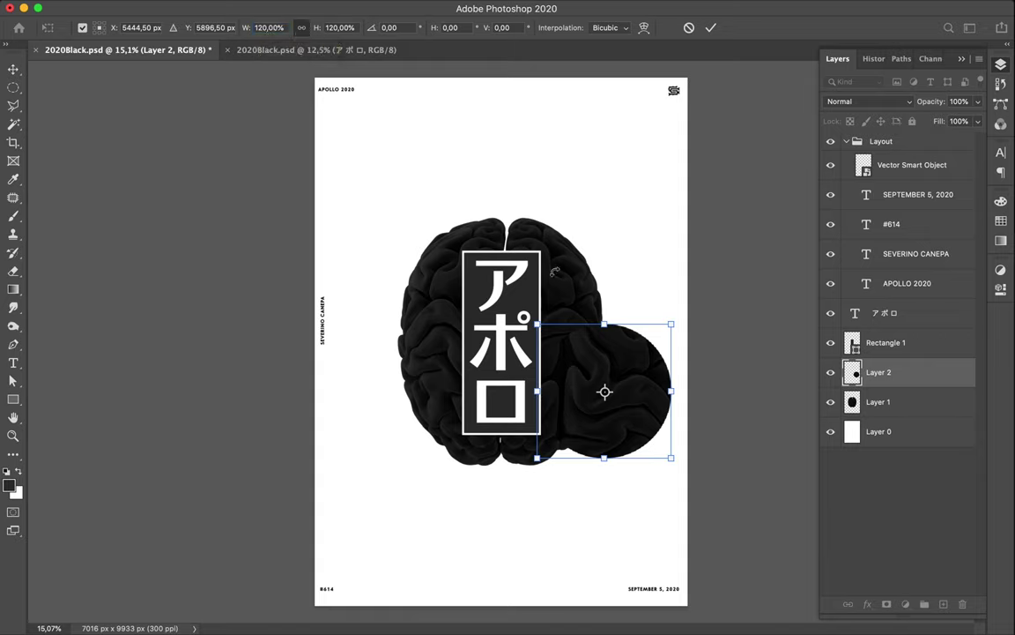
drag(583, 356, 590, 416)
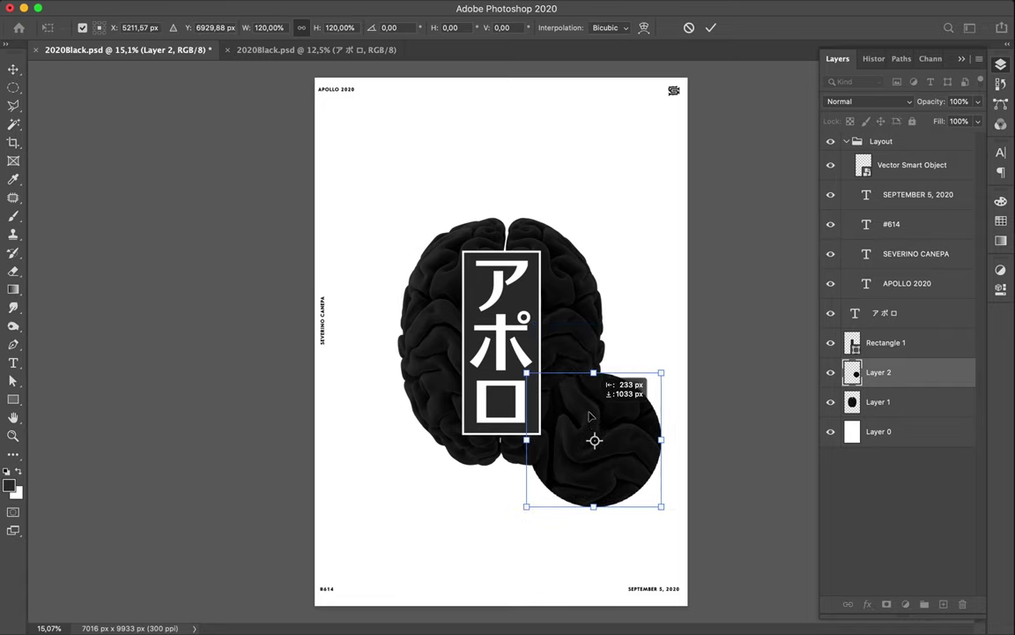
key(Return)
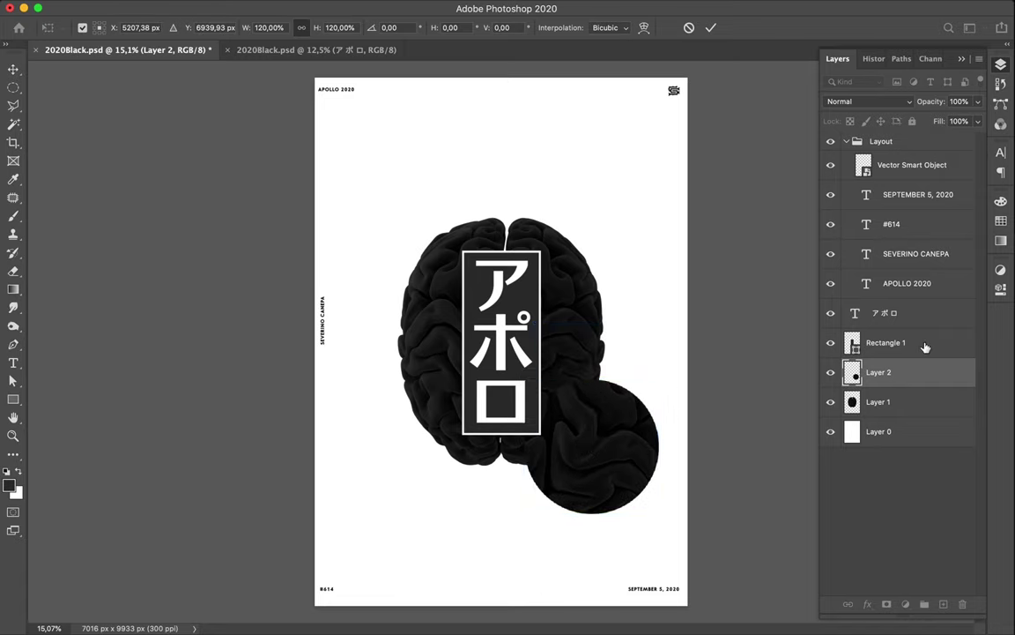
drag(920, 380, 920, 414)
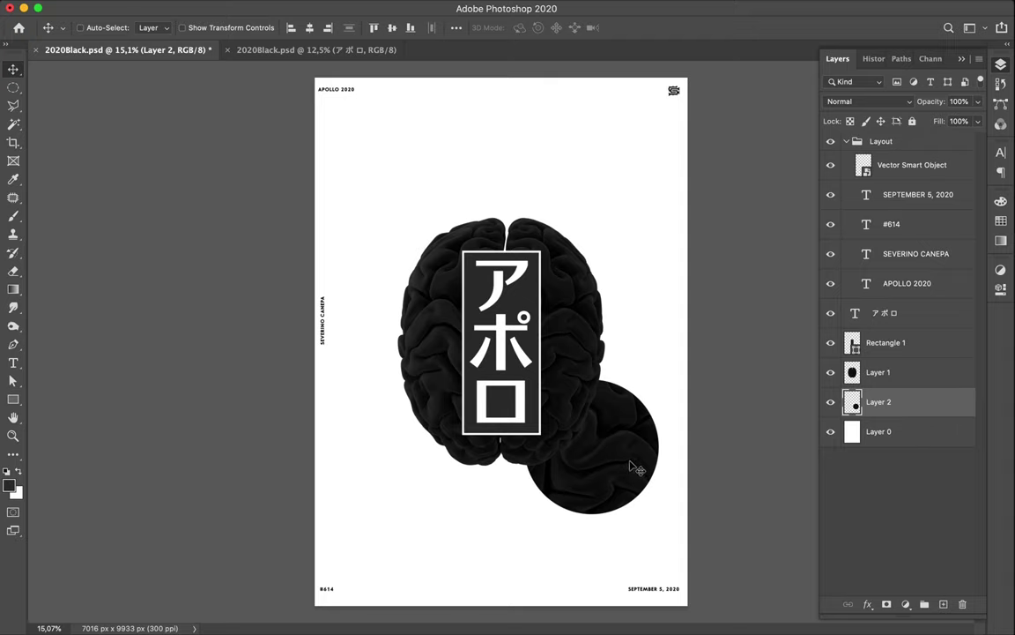
mouse_move(630, 466)
mouse_down()
mouse_move(592, 459)
mouse_move(481, 280)
mouse_up()
Shrink the circle copy to about 51% and tuck it behind the brain's upper left
key(super+t)
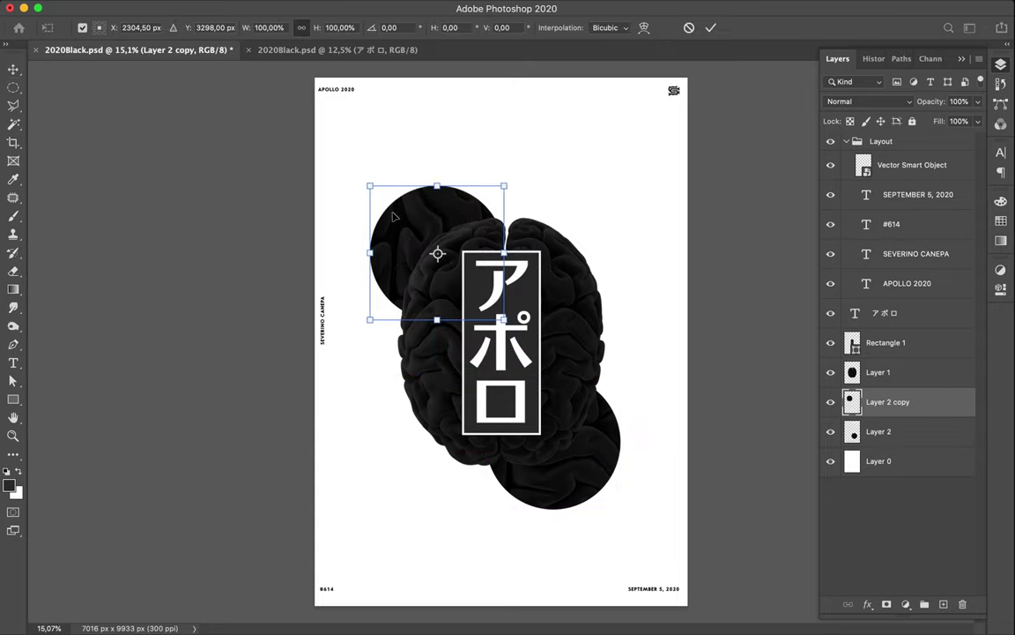
mouse_move(504, 320)
mouse_down()
mouse_move(451, 242)
mouse_move(439, 254)
mouse_up()
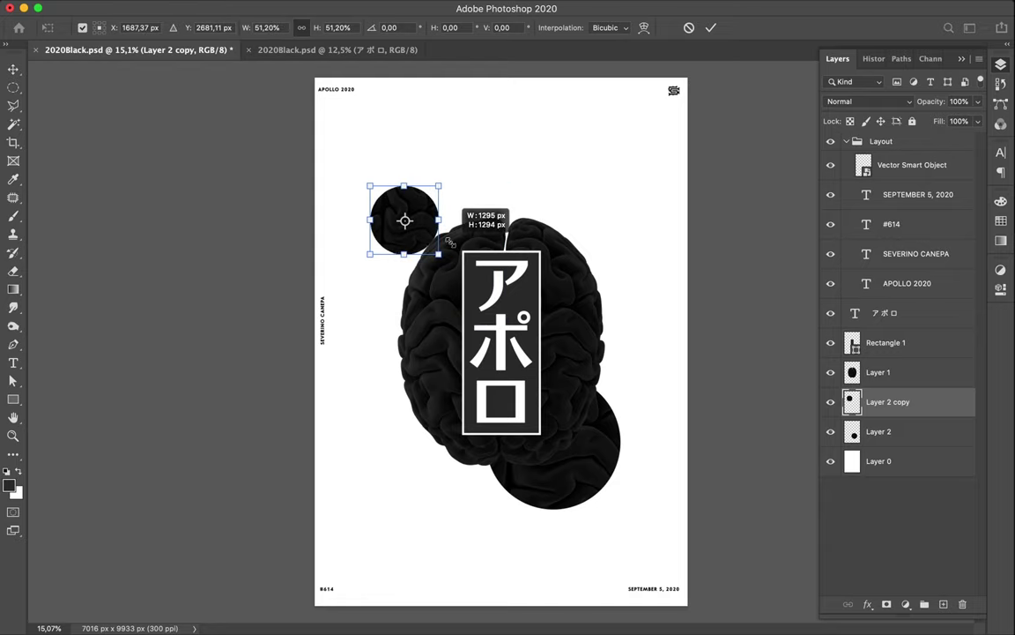
drag(424, 206, 451, 242)
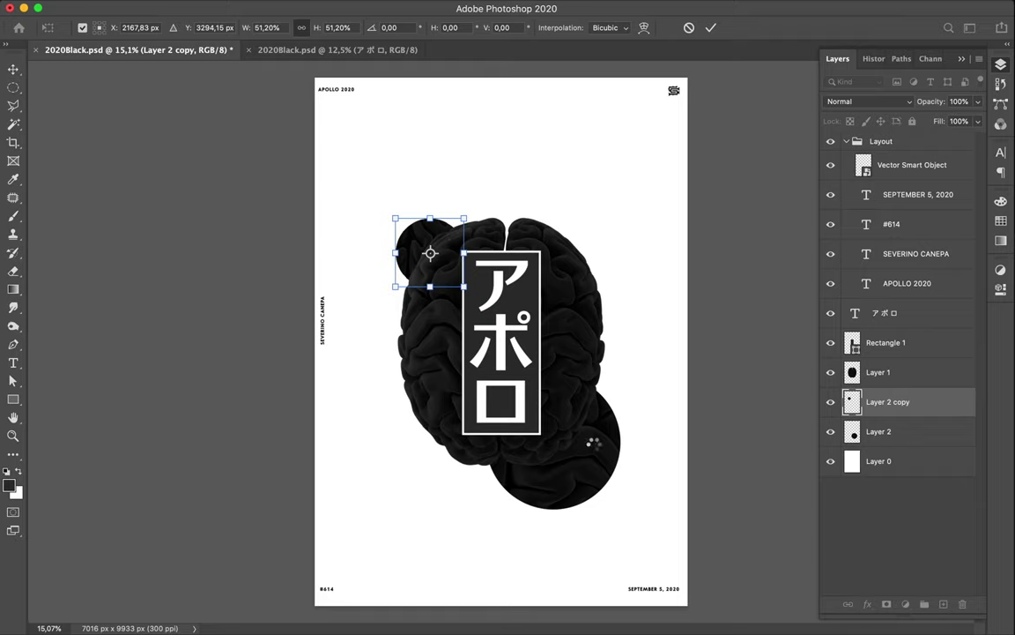
key(Return)
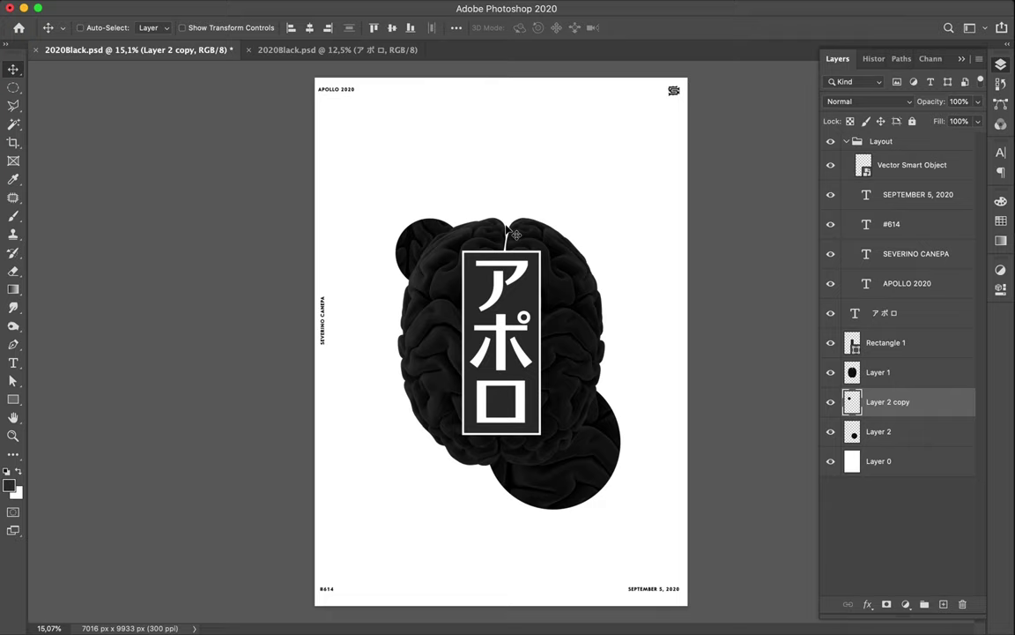
key(t)
Duplicate the APOLLO 2020 text above the brain and retype it as MENTAL
click(351, 92)
drag(432, 93, 532, 166)
double_click(518, 161)
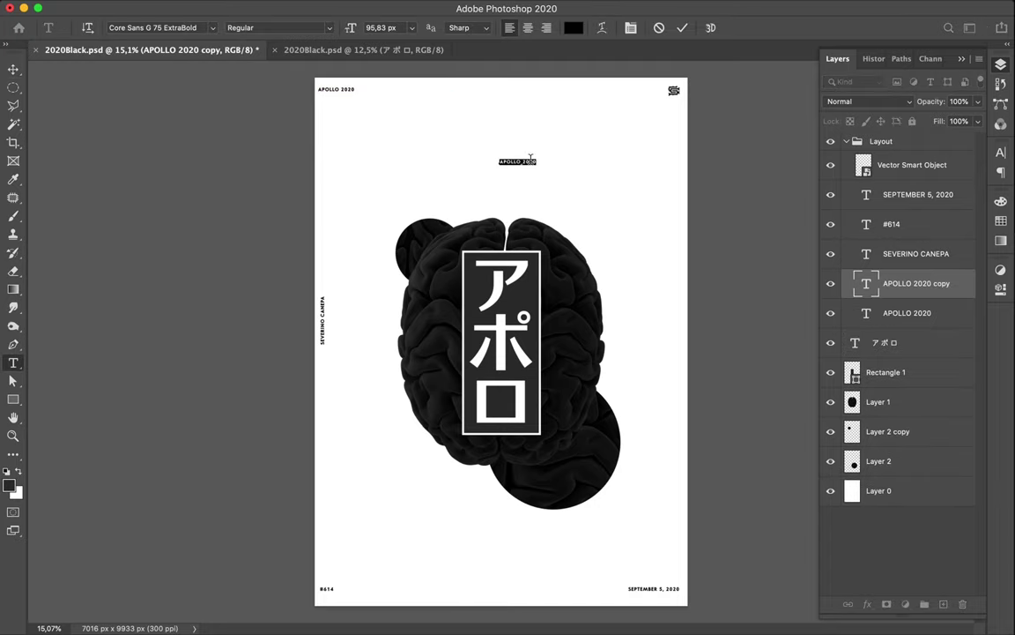
click(531, 163)
text(MENTAL)
key(ctrl+Return)
Duplicate MENTAL just below and retype the copy as PROCESS
alt+drag(511, 161, 511, 179)
key(t)
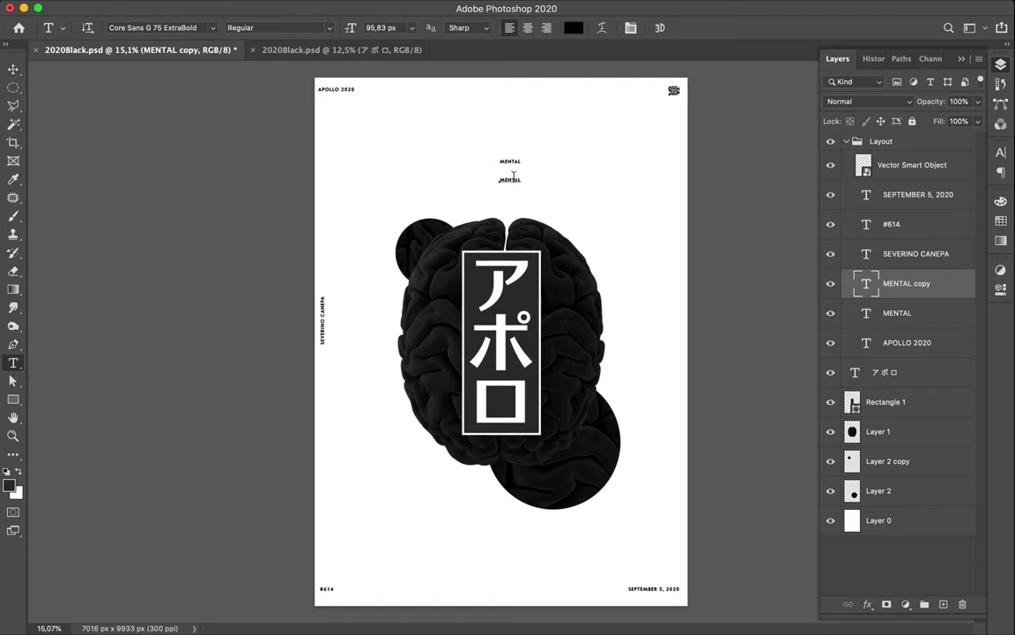
click(514, 179)
key(ctrl+a)
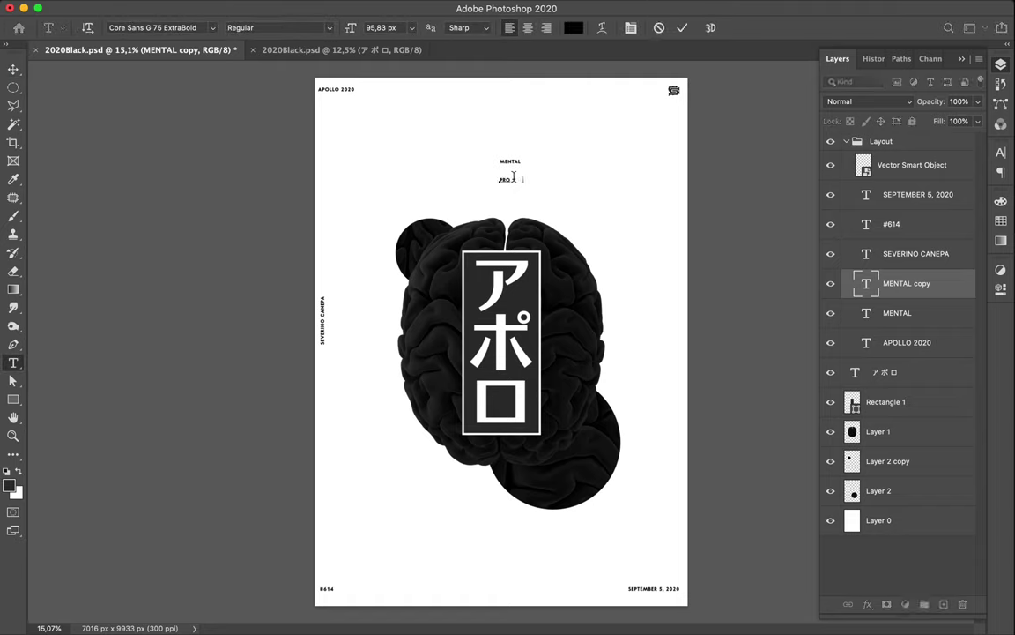
key(ctrl+Return)
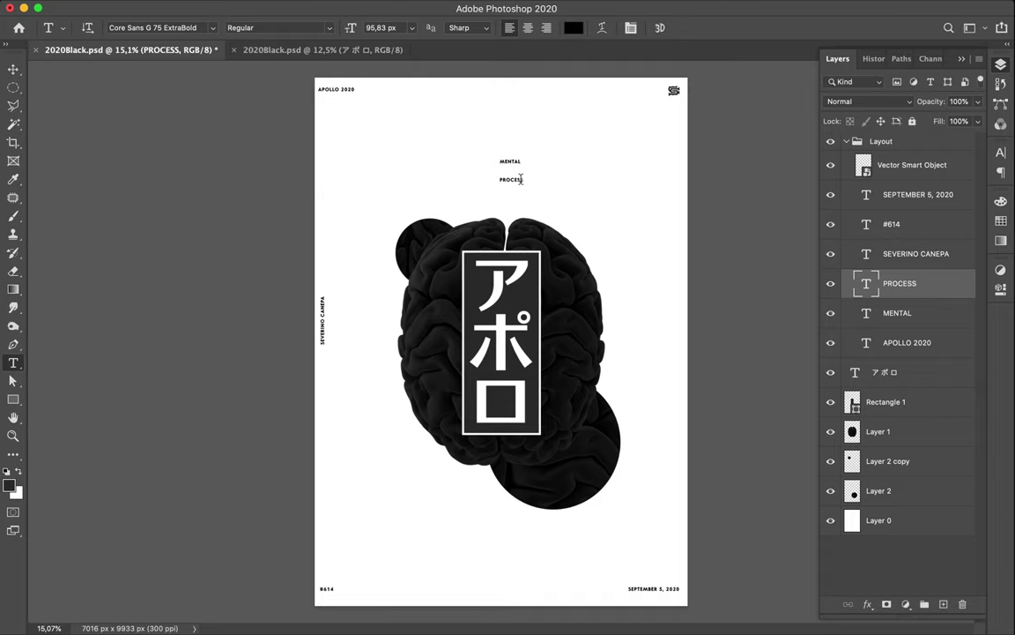
Duplicate PROCESS below it and retype the copy as #13
key(v)
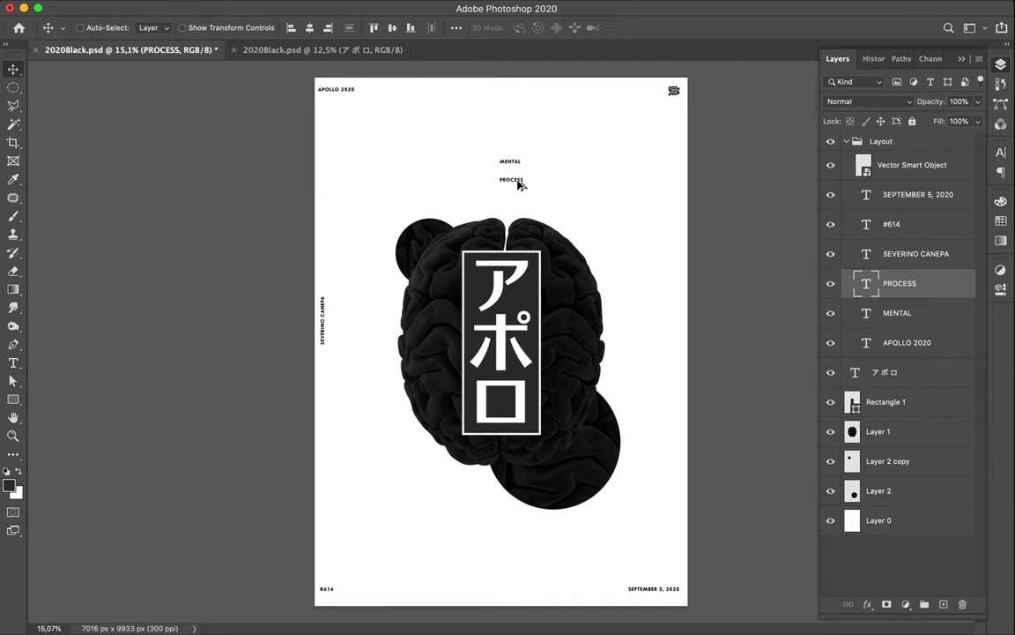
drag(507, 195, 501, 193)
key(t)
double_click(496, 194)
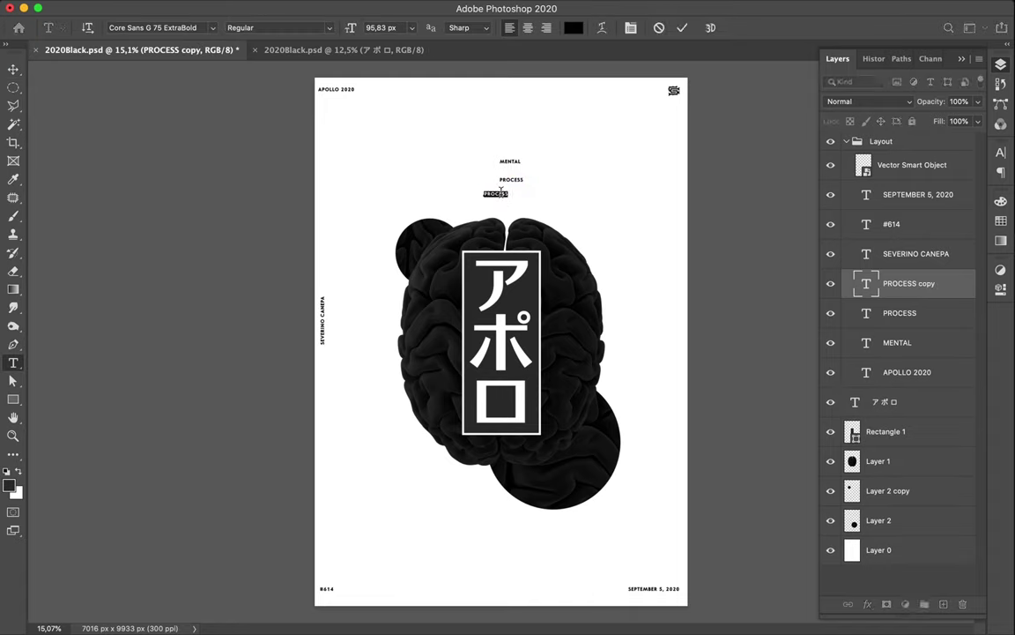
text(A)
key(ctrl+Return)
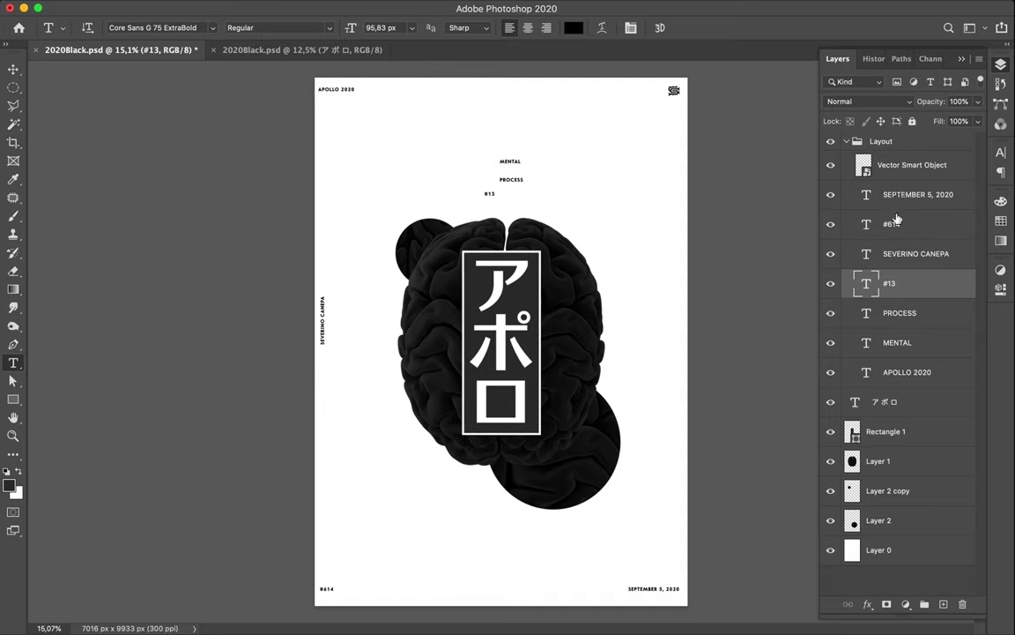
Move the MENTAL, PROCESS and #13 layers out of the Layout group, then collapse it
click(917, 256)
click(917, 286)
shift+click(924, 343)
drag(924, 343, 916, 394)
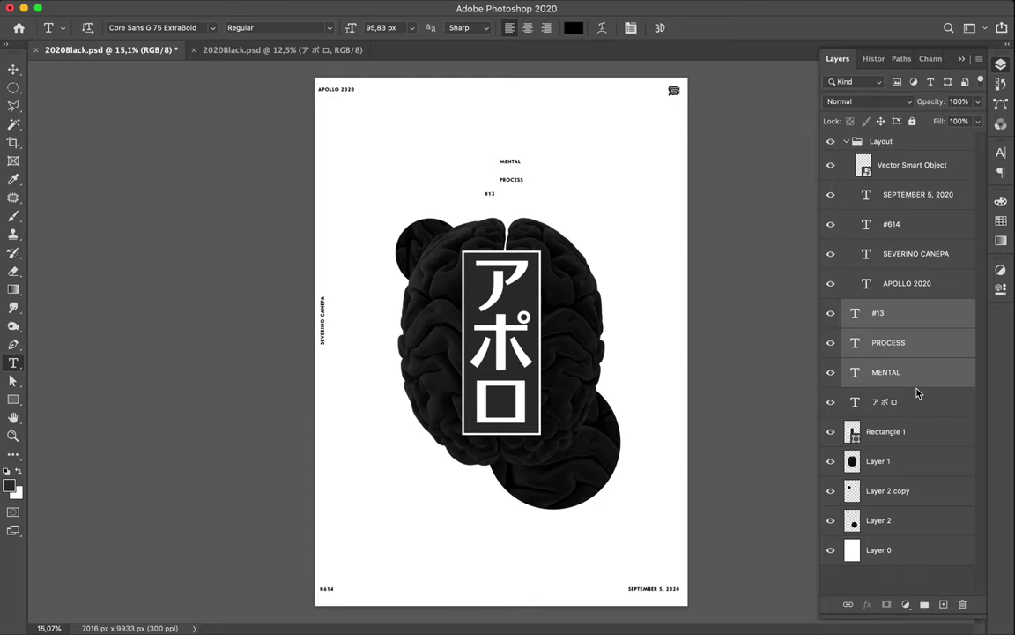
click(846, 141)
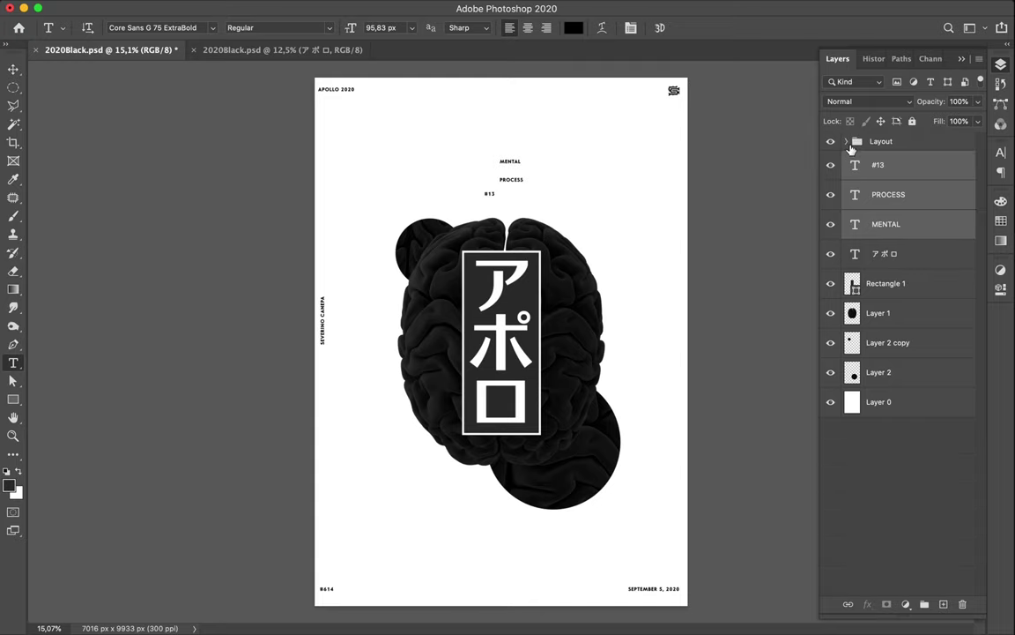
Scale MENTAL, PROCESS and #13 together up to large type
key(ctrl+t)
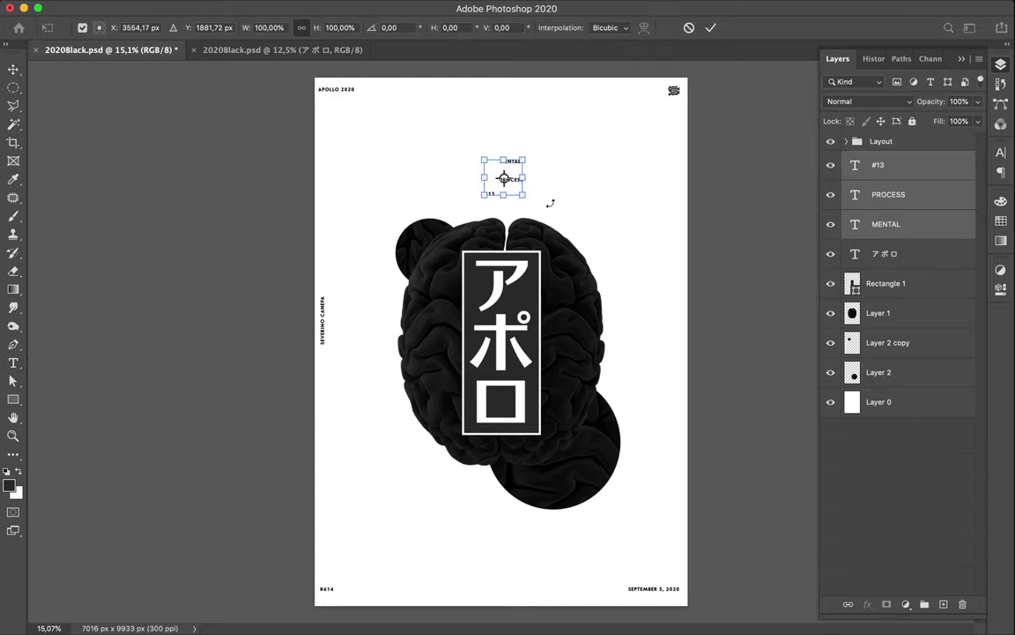
drag(526, 200, 689, 349)
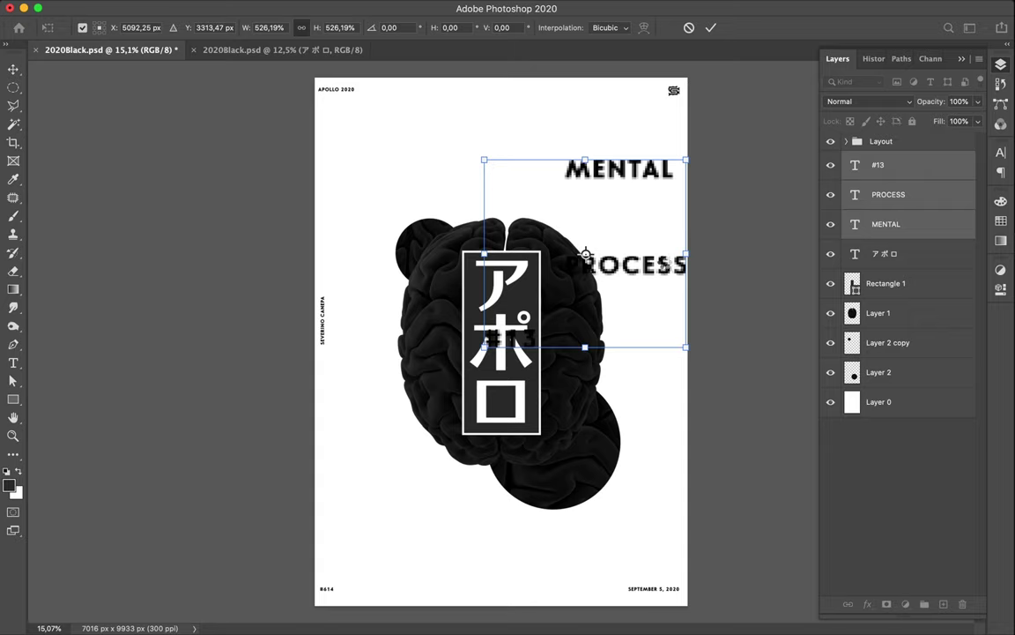
key(Return)
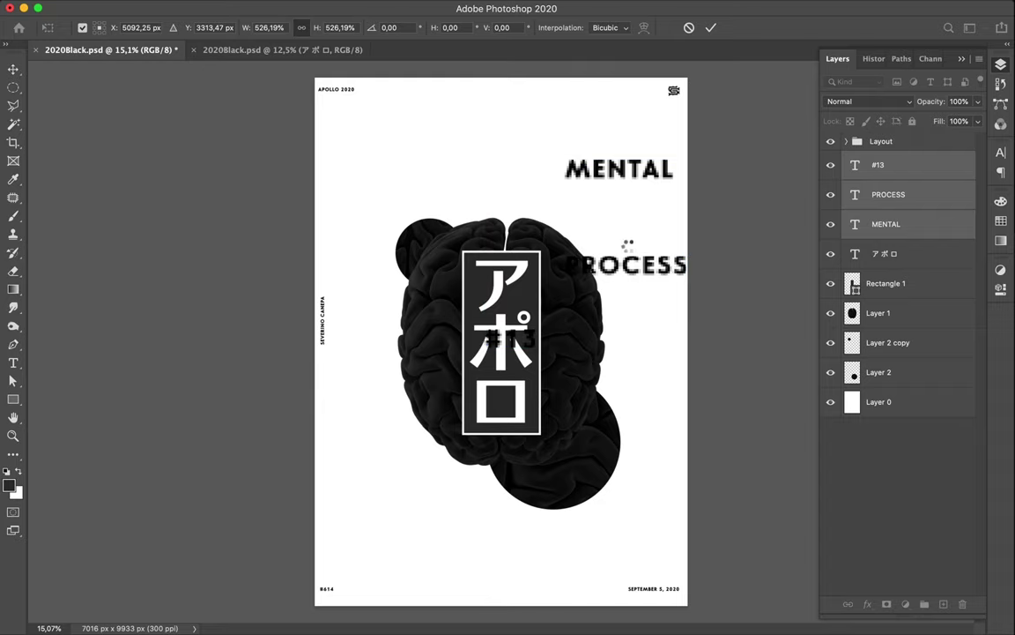
key(v)
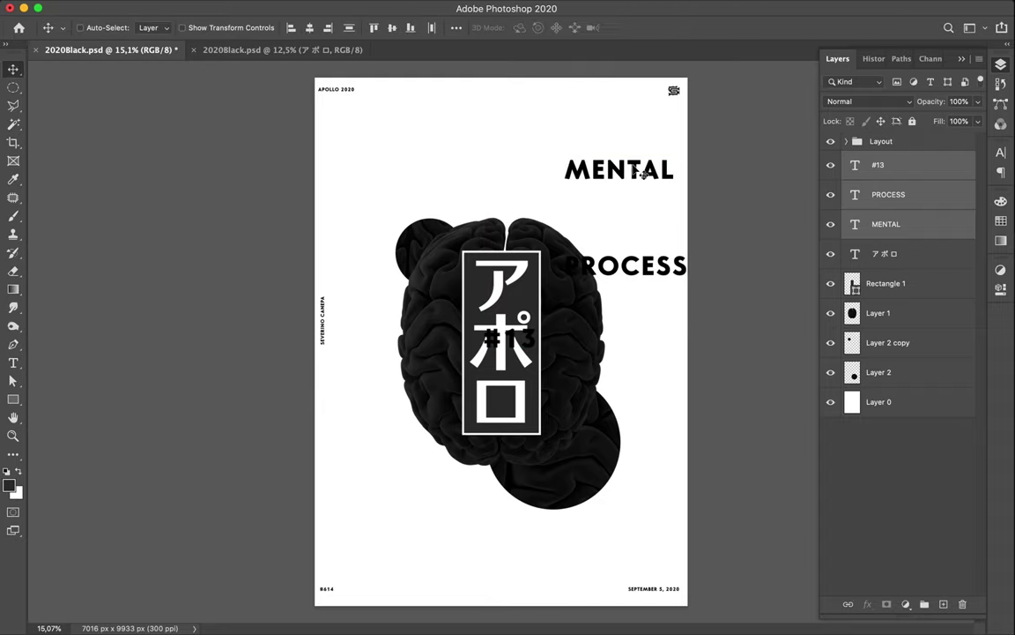
Split MENTAL across the top-right and left edges, and push PROCESS off the right edge
click(642, 174)
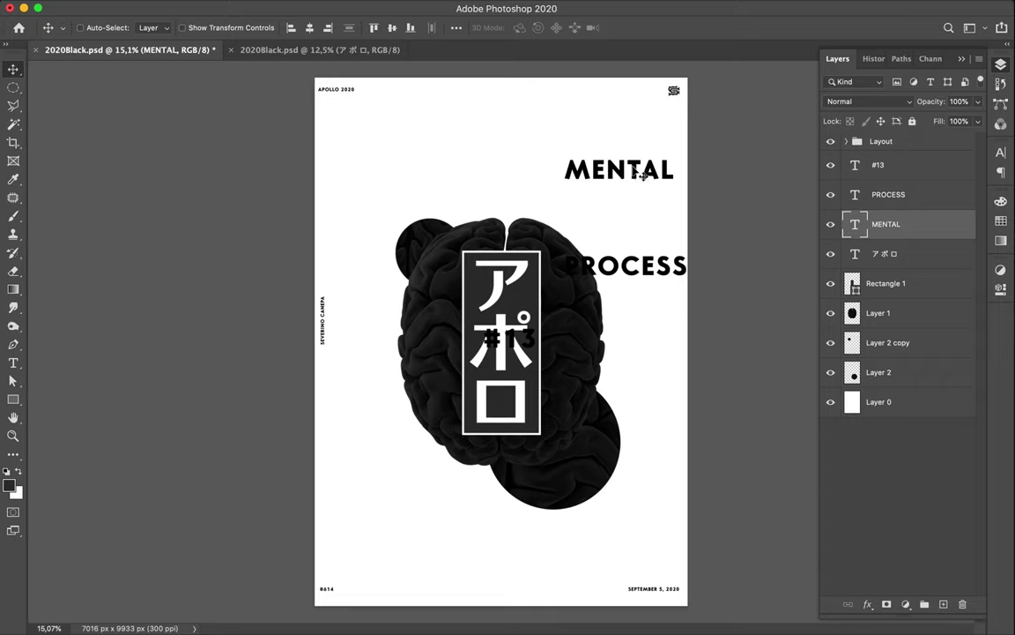
drag(641, 174, 690, 150)
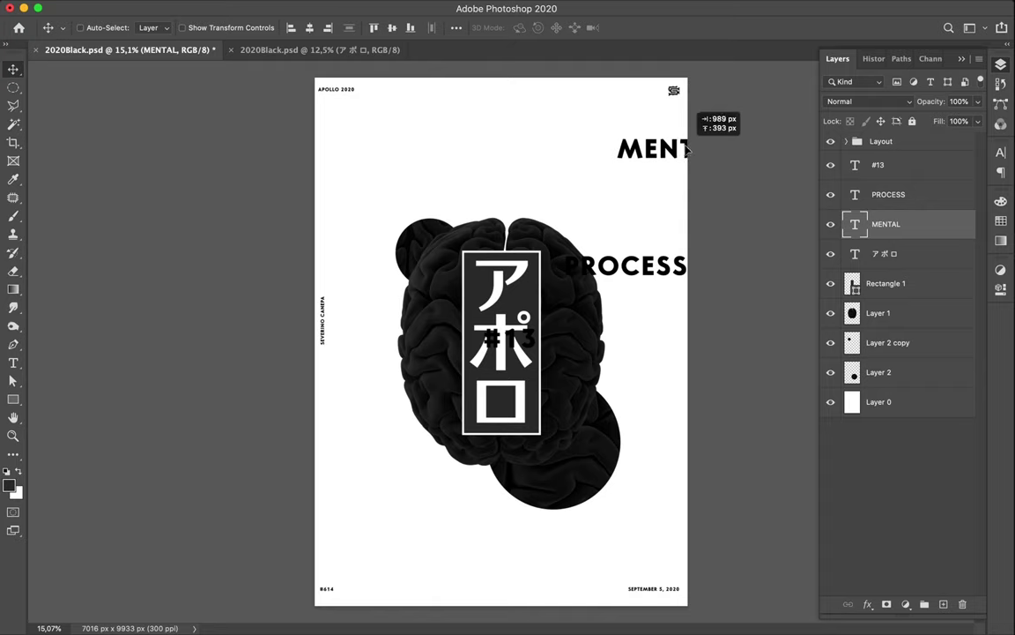
mouse_move(690, 150)
mouse_down()
mouse_move(689, 176)
mouse_move(696, 166)
mouse_move(310, 253)
mouse_up()
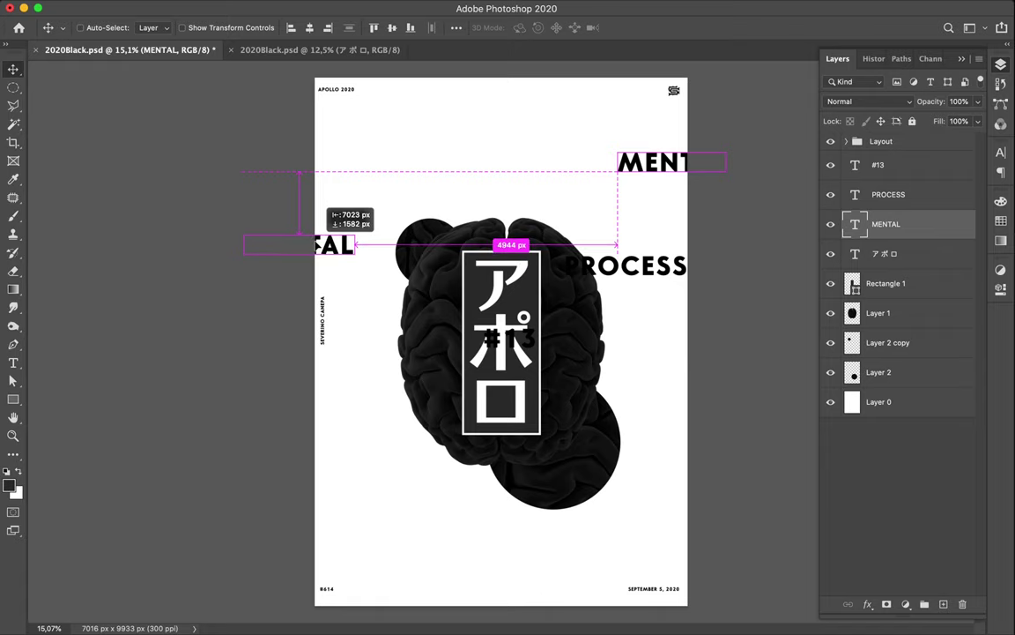
drag(311, 253, 318, 243)
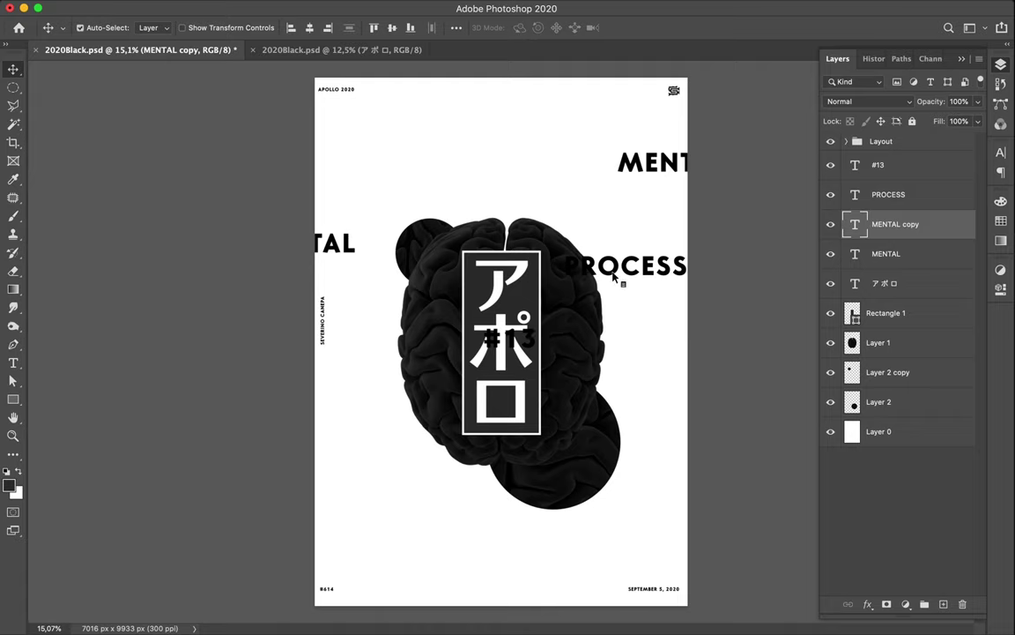
drag(614, 276, 672, 281)
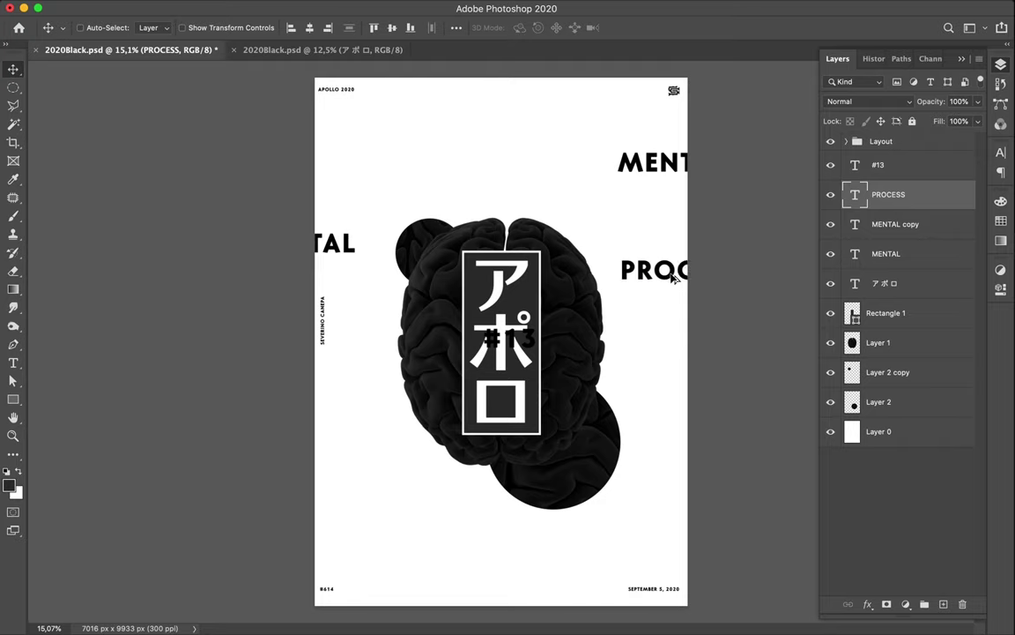
Lower PROCESS along the right edge and place a copy off the lower-left edge
drag(681, 282, 670, 297)
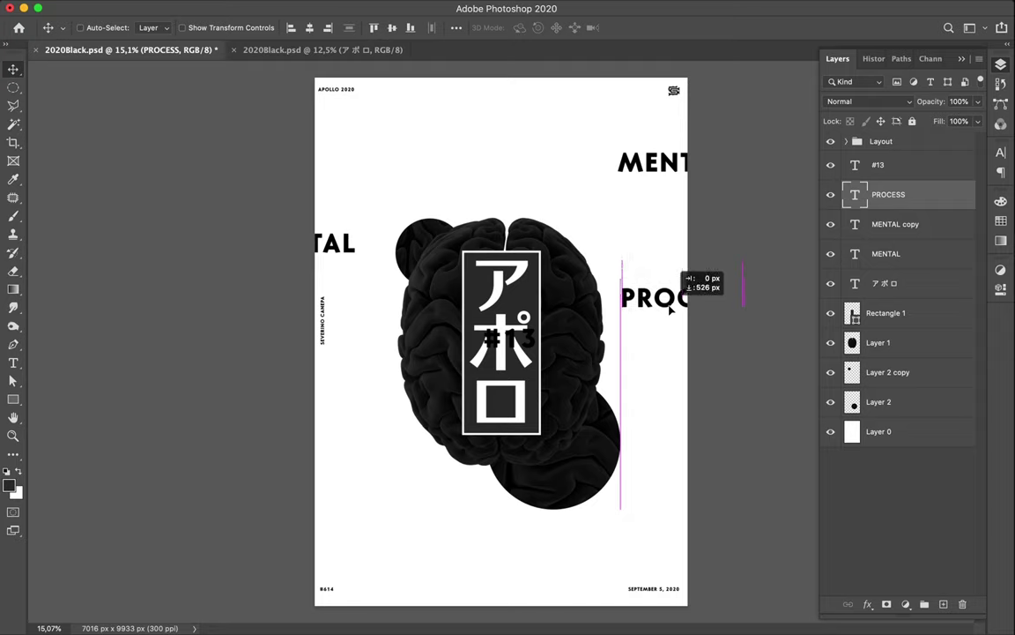
drag(670, 297, 672, 306)
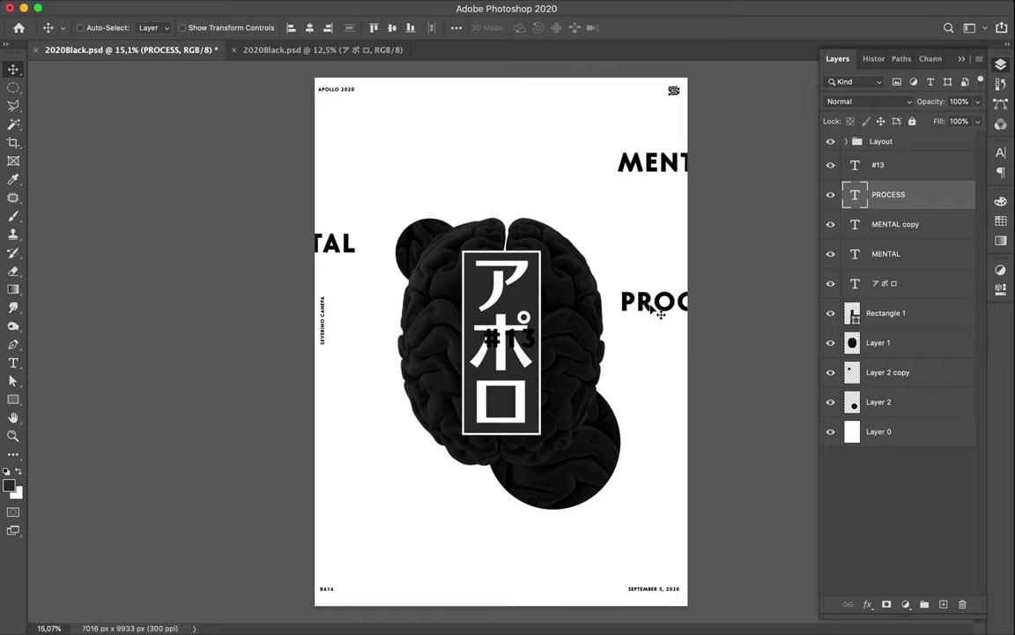
drag(495, 394, 350, 441)
drag(318, 478, 287, 489)
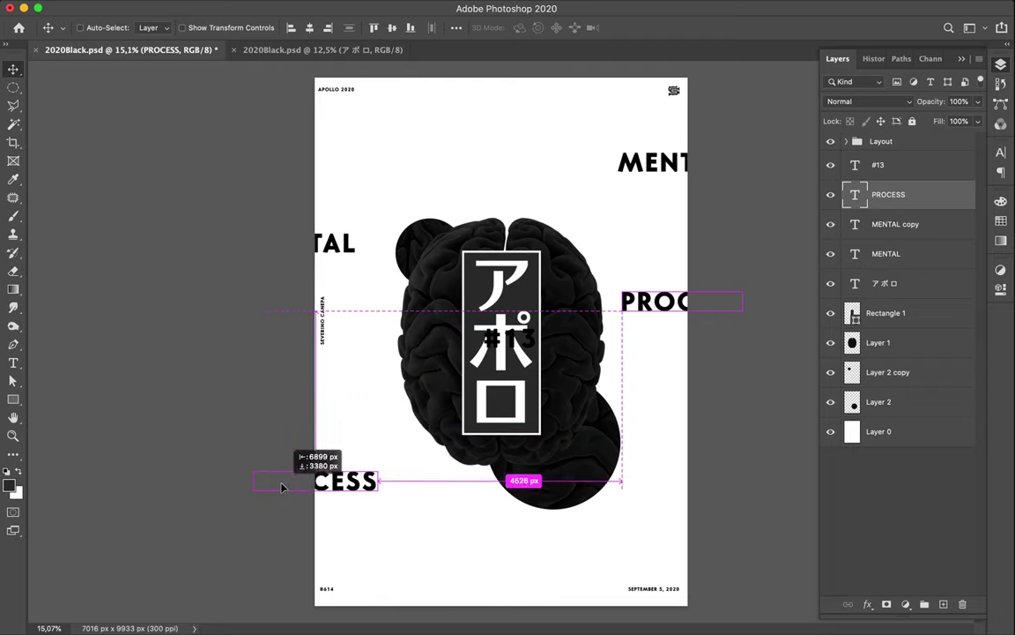
drag(286, 489, 283, 487)
drag(360, 486, 362, 486)
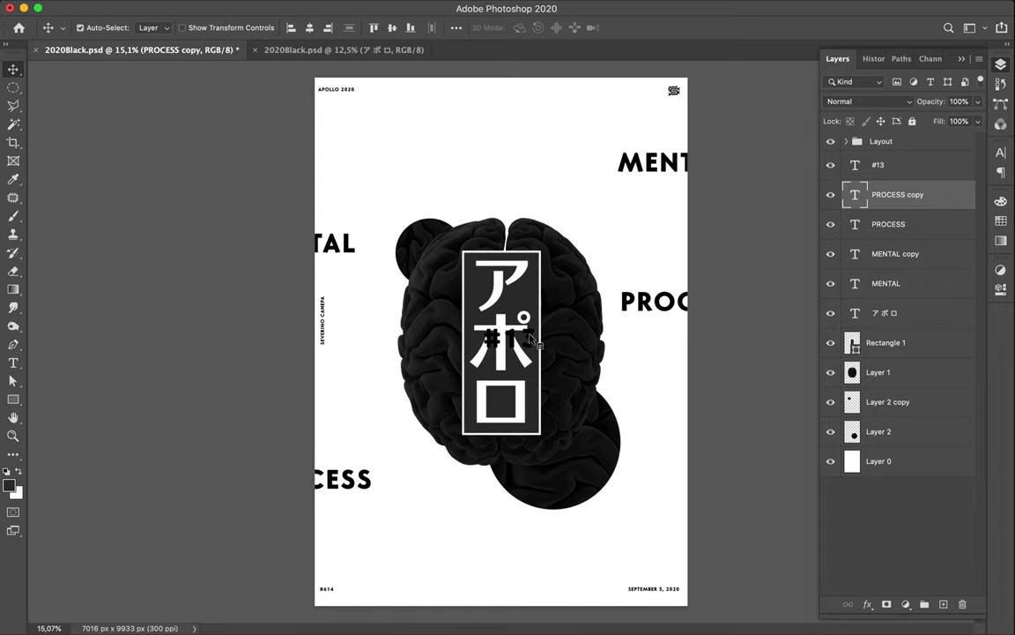
Push #13 past the right edge, with a copy showing 13 at the lower left
drag(510, 337, 666, 481)
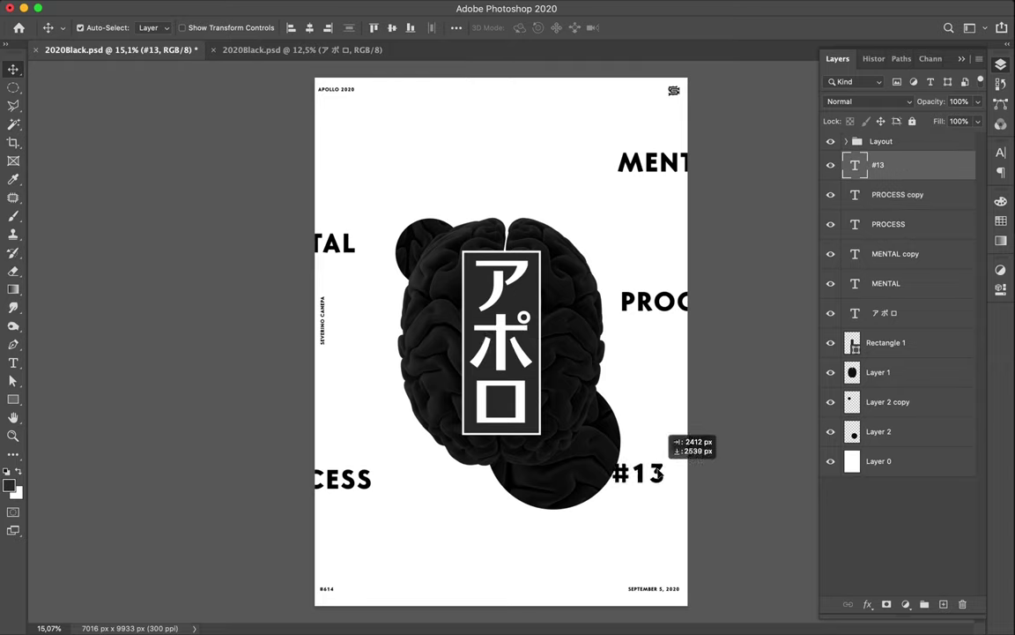
drag(684, 481, 694, 494)
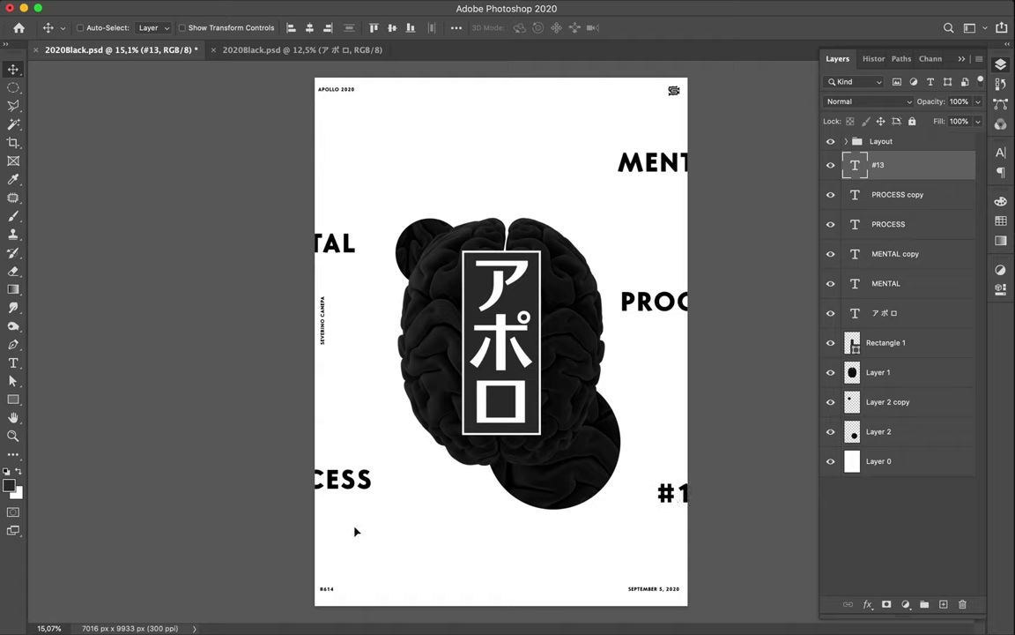
drag(345, 535, 315, 535)
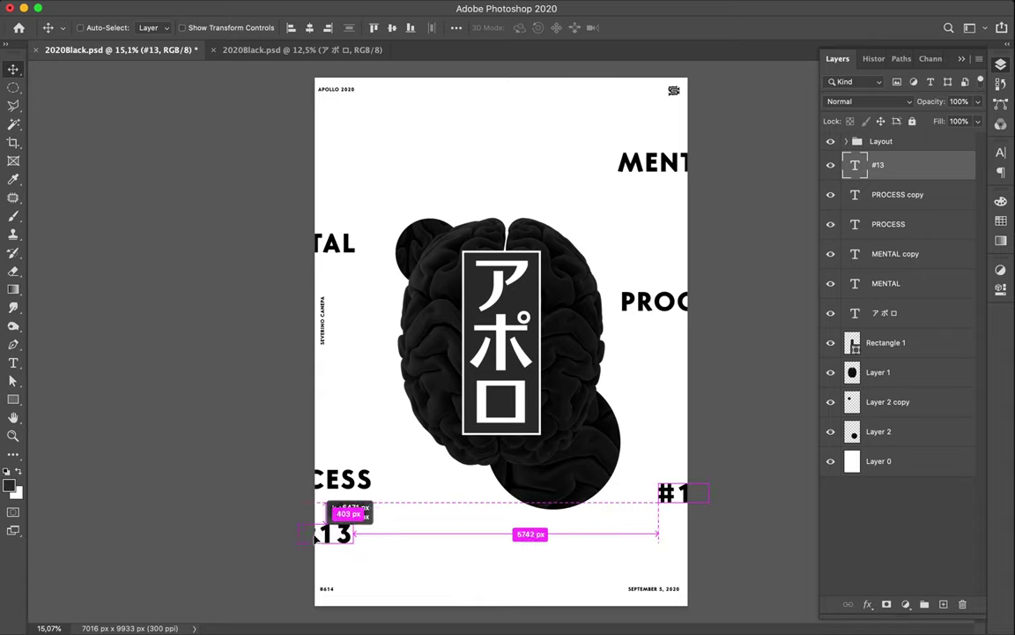
drag(314, 535, 305, 537)
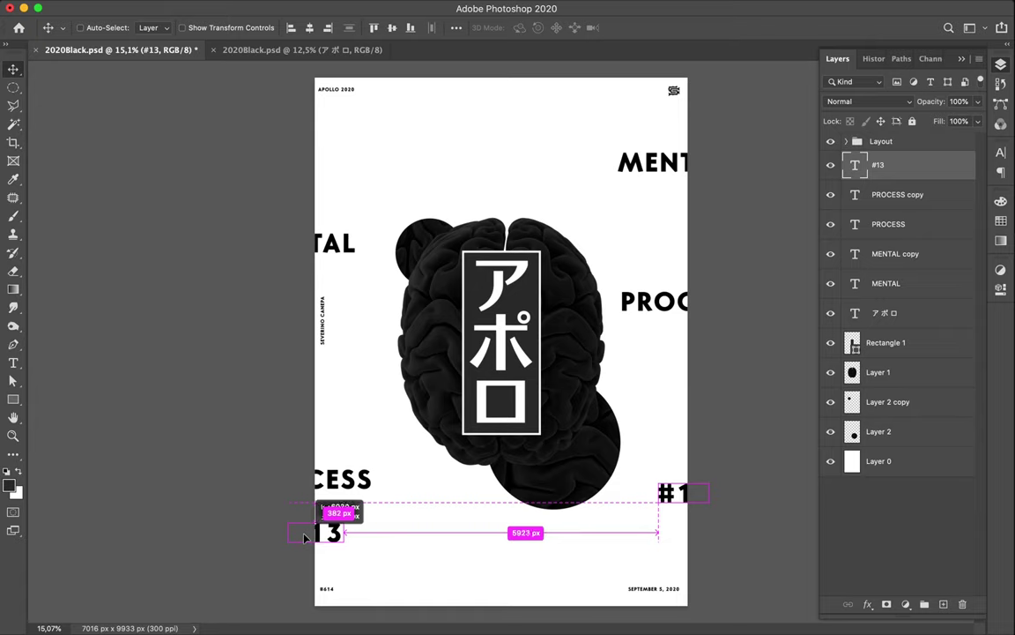
drag(392, 557, 392, 558)
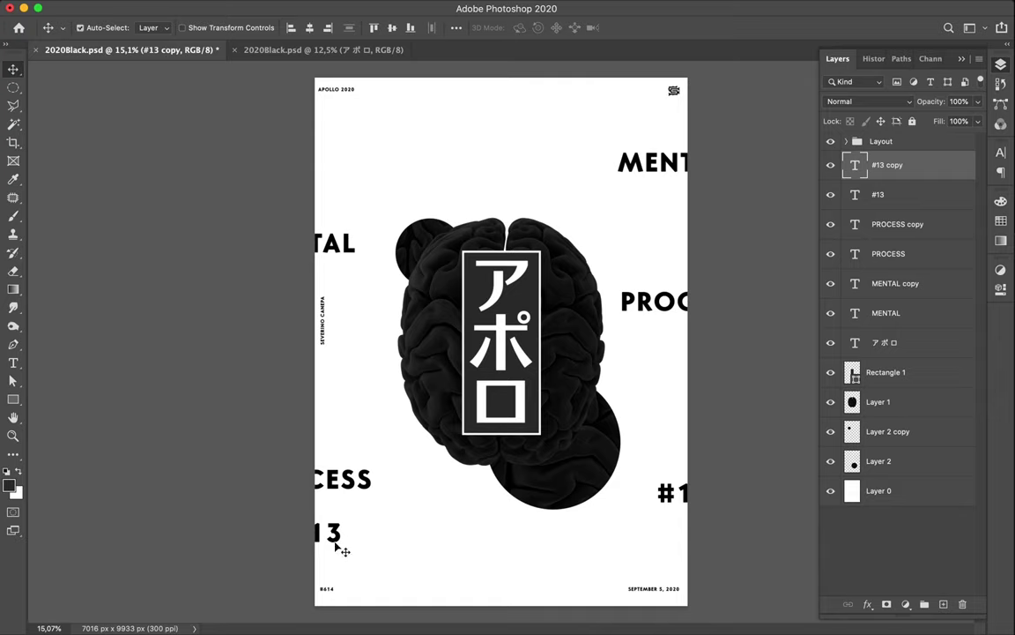
drag(335, 532, 346, 541)
drag(670, 498, 683, 486)
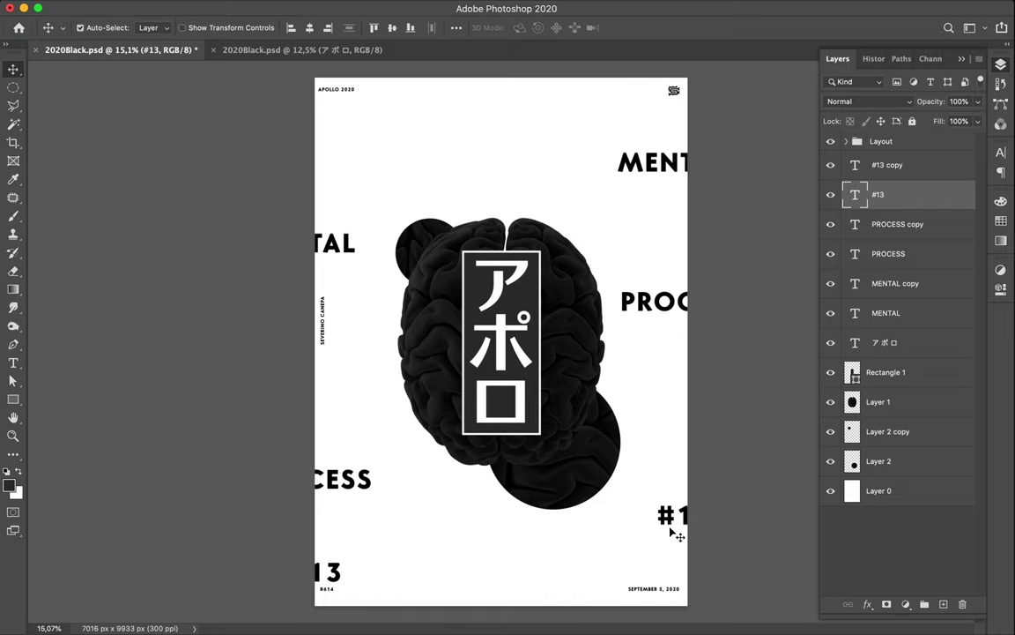
Retype the #1 label and lower it slightly along the right edge
double_click(674, 529)
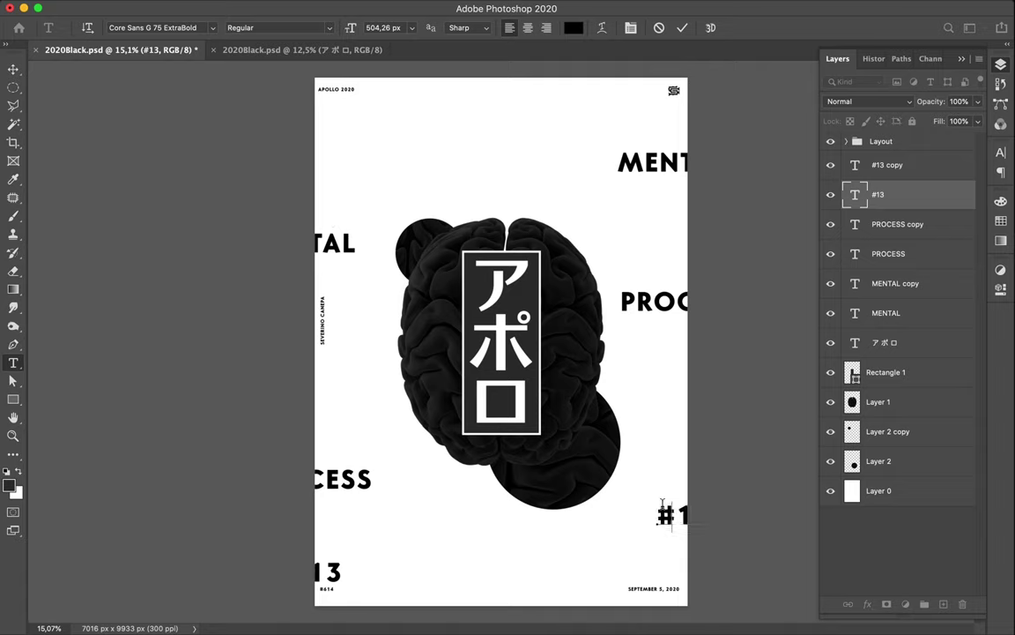
key(BackSpace)
text(#1)
text(v)
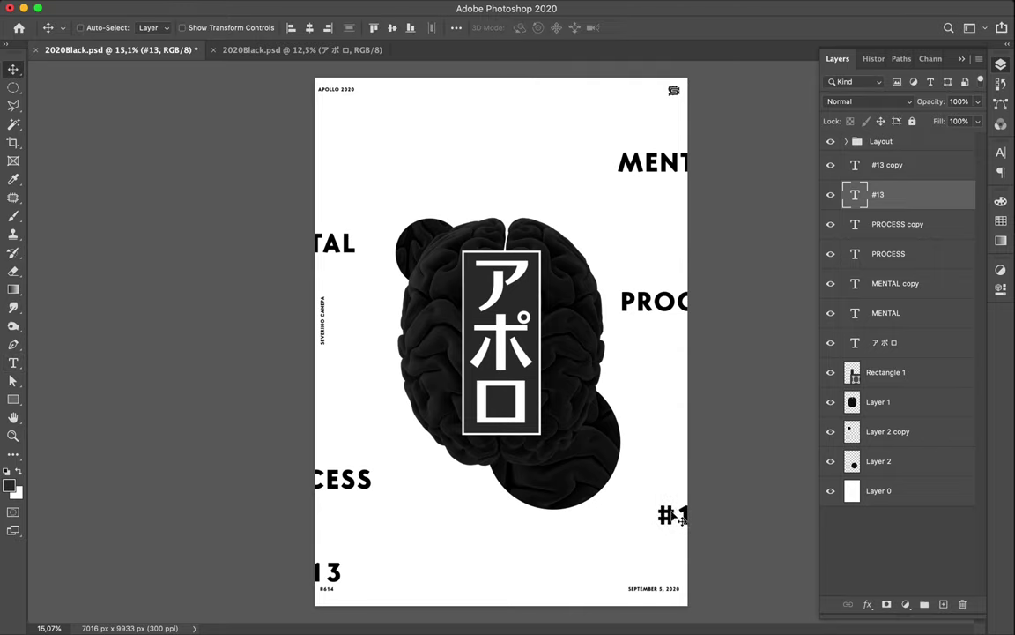
mouse_move(679, 516)
mouse_down()
mouse_move(684, 489)
mouse_move(672, 523)
mouse_up()
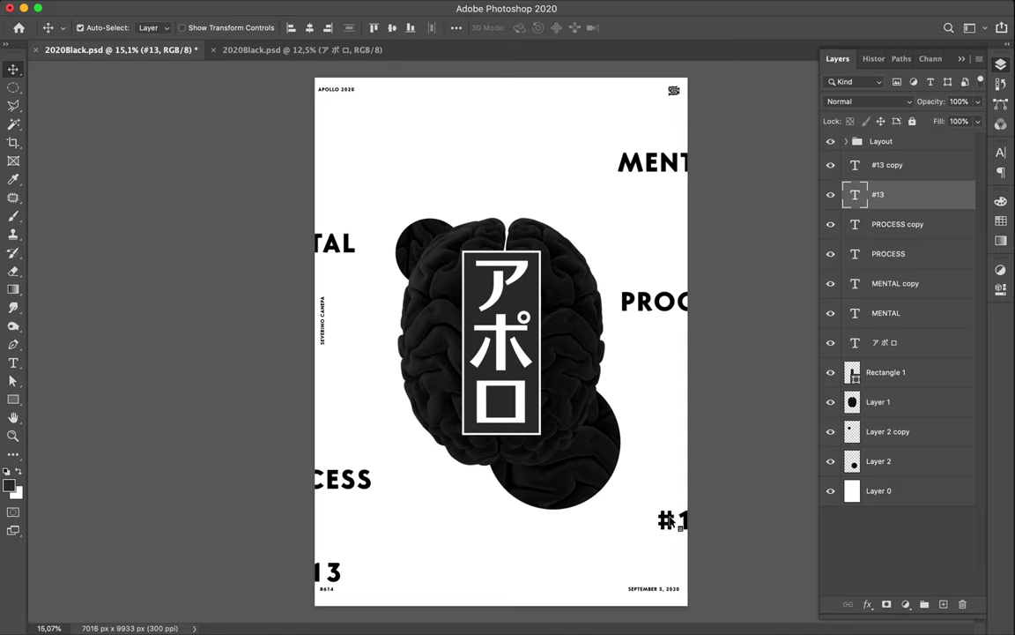
drag(671, 532, 672, 535)
Duplicate MENTAL and place the copy at the top centre above the brain
click(656, 163)
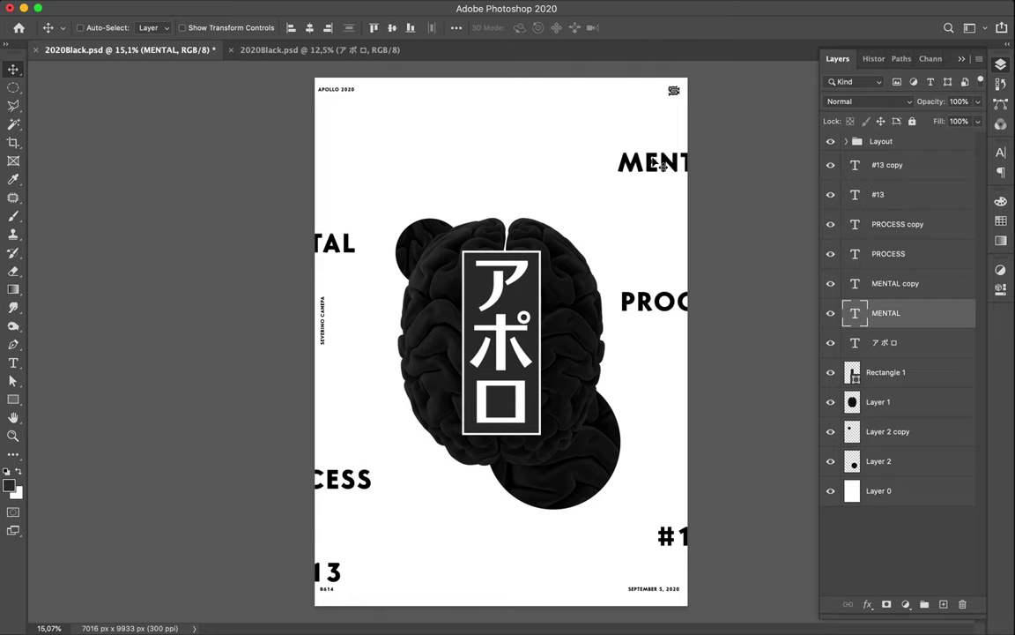
mouse_move(657, 165)
mouse_down()
mouse_move(456, 177)
mouse_move(476, 175)
mouse_up()
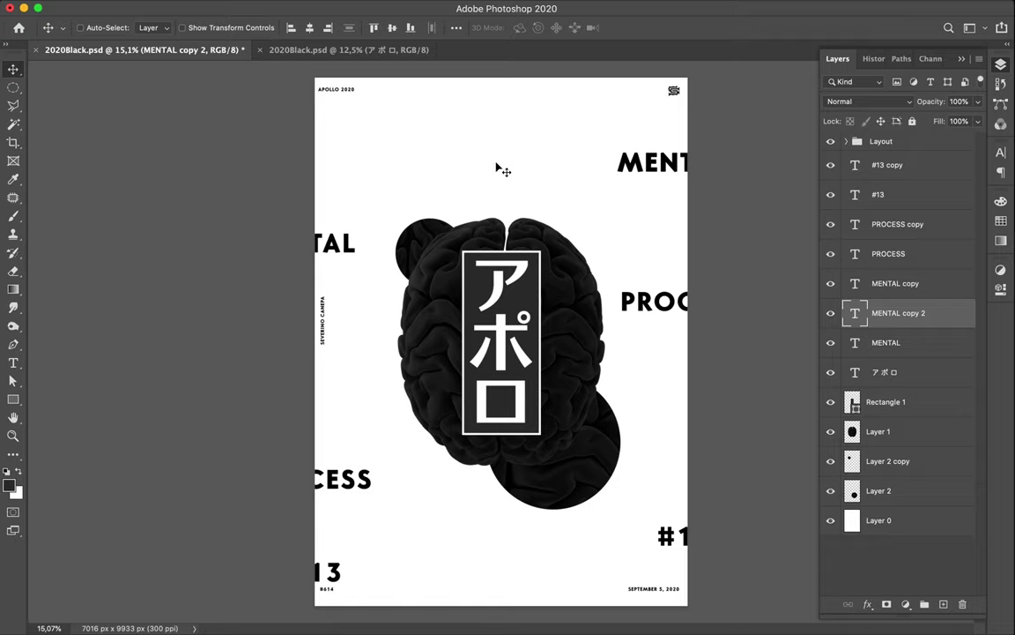
drag(626, 161, 494, 179)
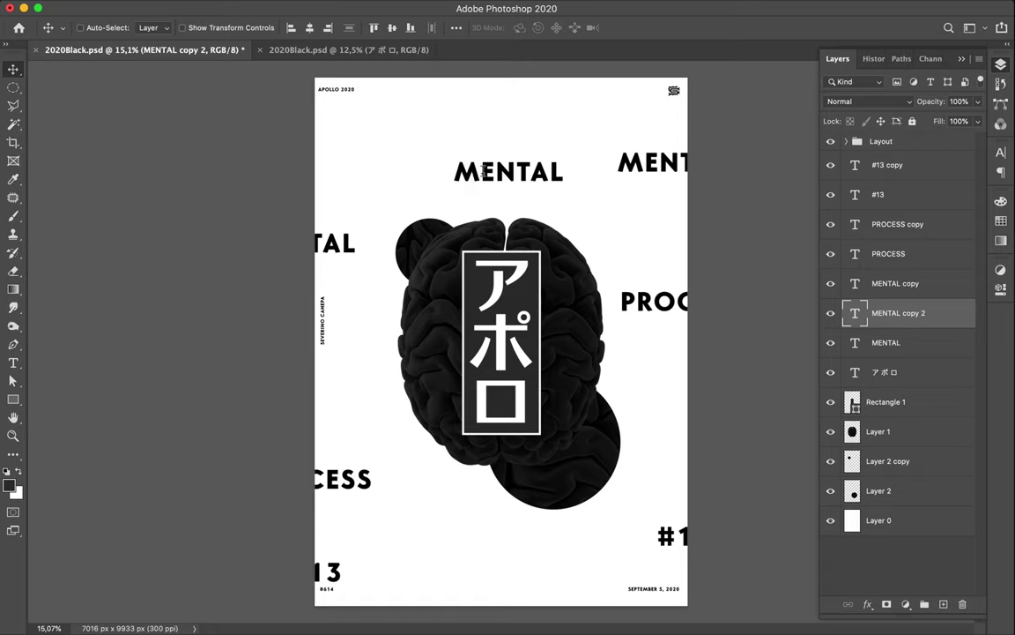
Stack the MENTAL copy's letters vertically, one letter per line, and commit
double_click(494, 176)
click(499, 170)
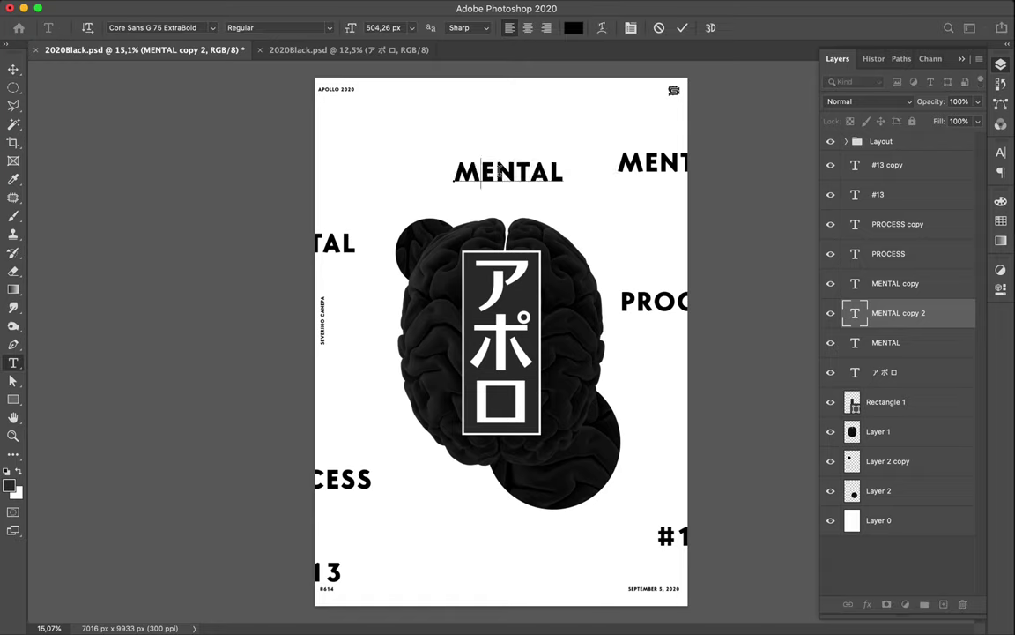
key(Return)
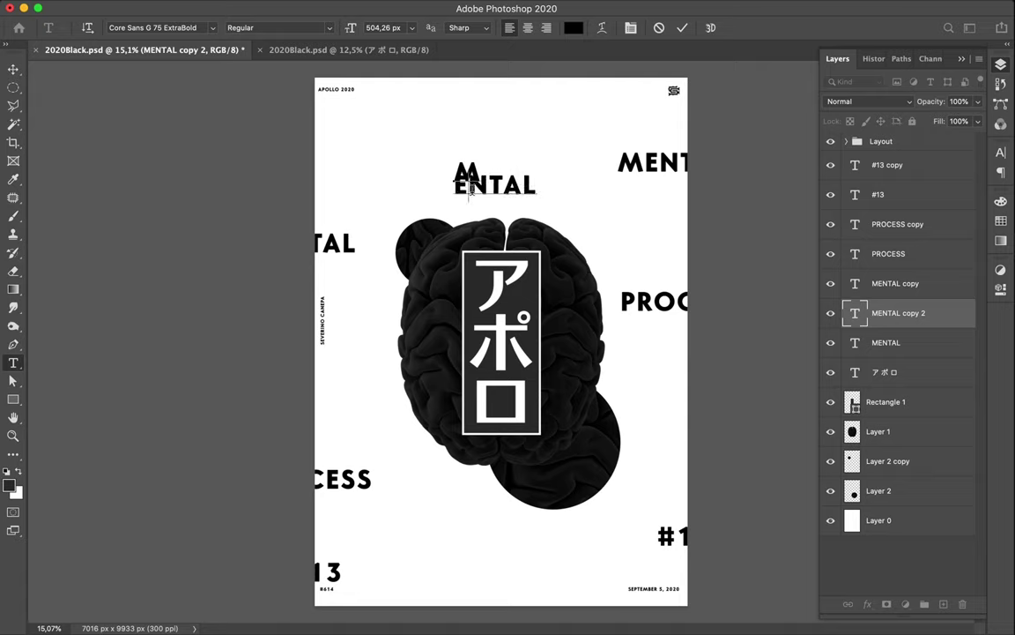
key(Return)
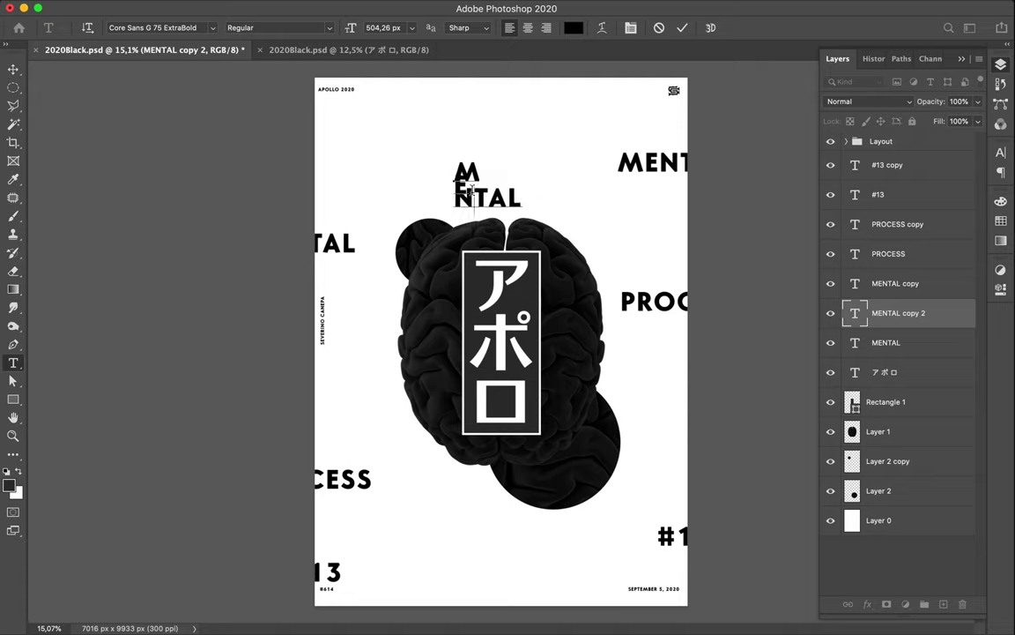
key(Return)
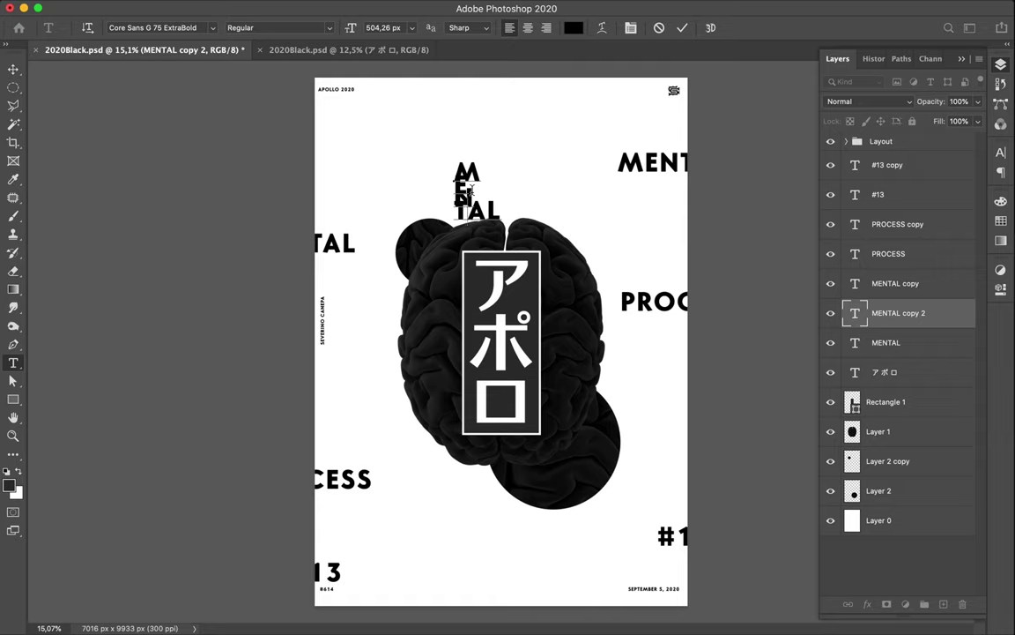
key(Return)
key(Return)
key(ctrl+Return)
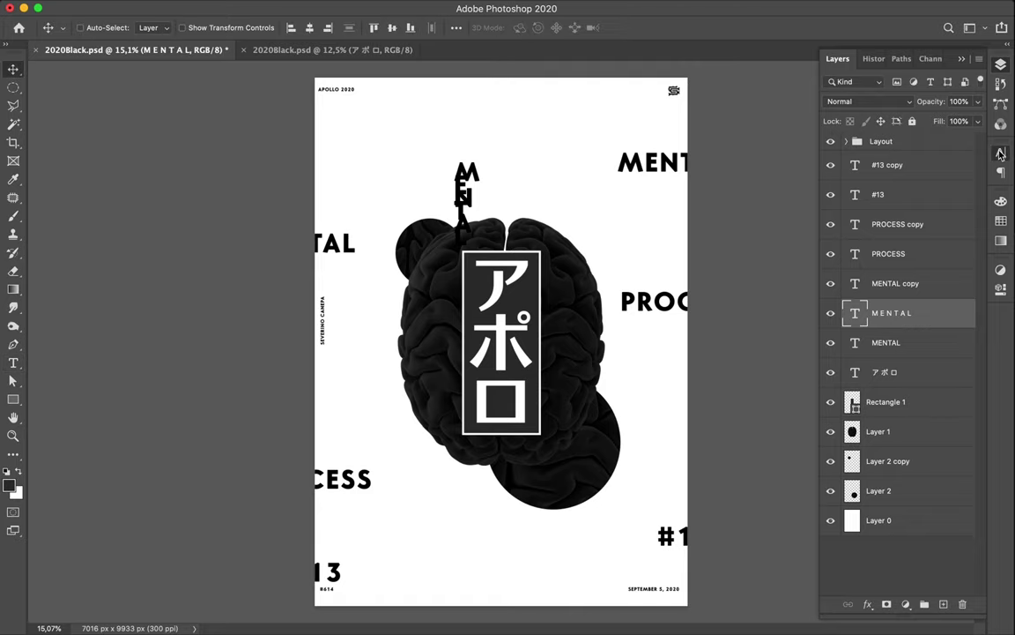
Raise the vertical MENTAL leading to about 291 px in the Character panel
click(1000, 155)
click(892, 148)
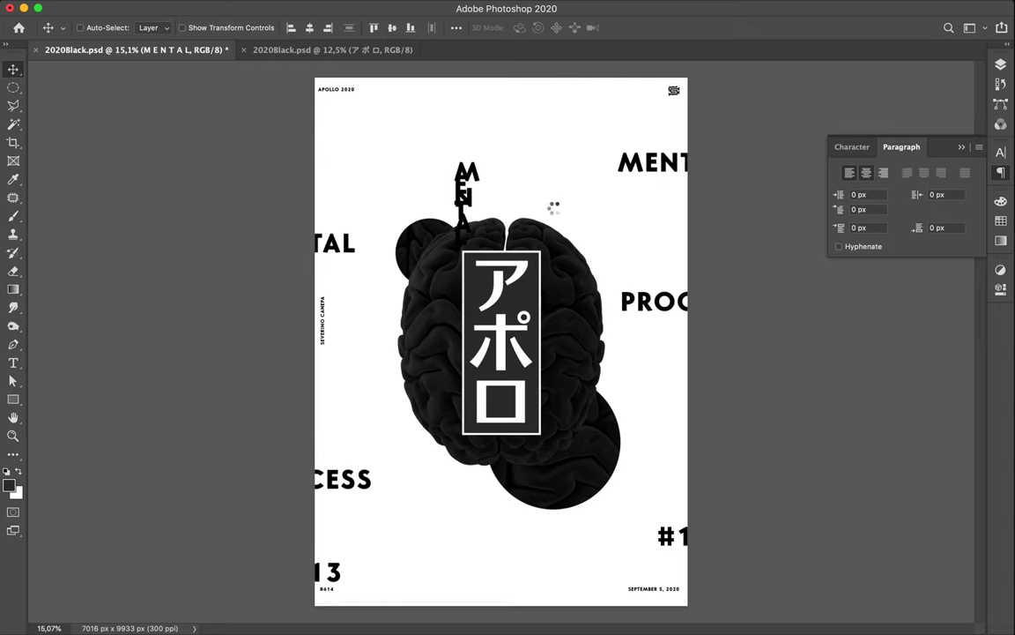
click(852, 146)
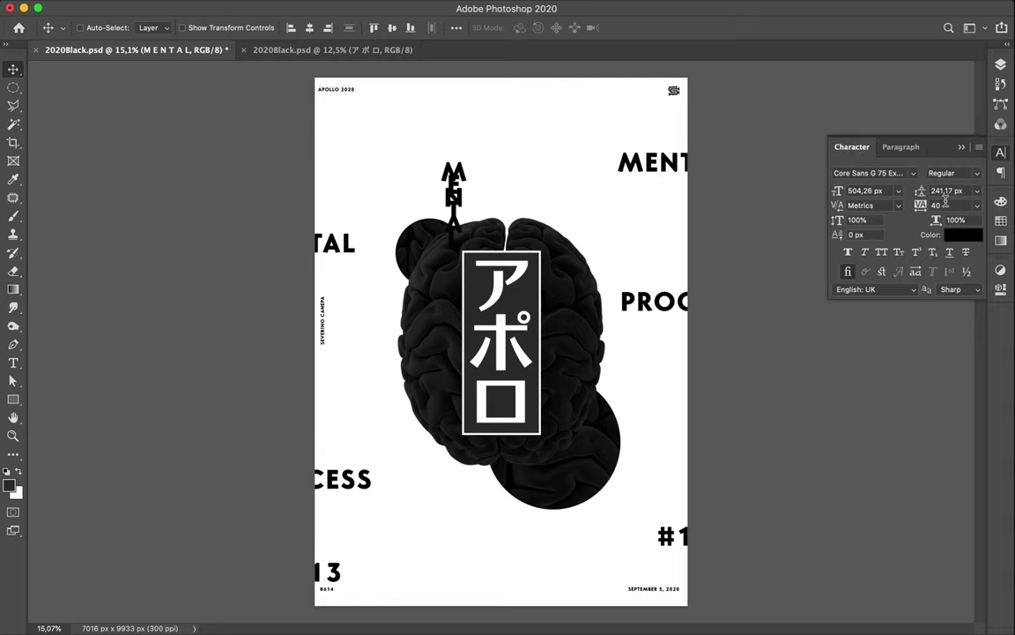
double_click(945, 190)
text(251)
key(shift+Up)
key(shift+Up)
key(shift+Up)
key(shift+Up)
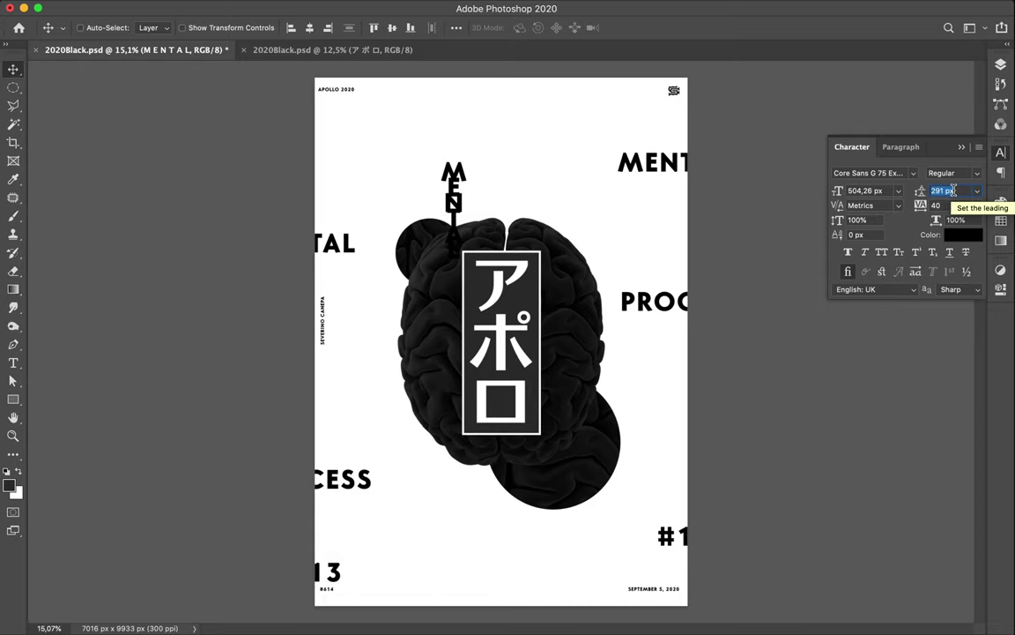
key(shift+Up)
key(shift+Up)
key(Return)
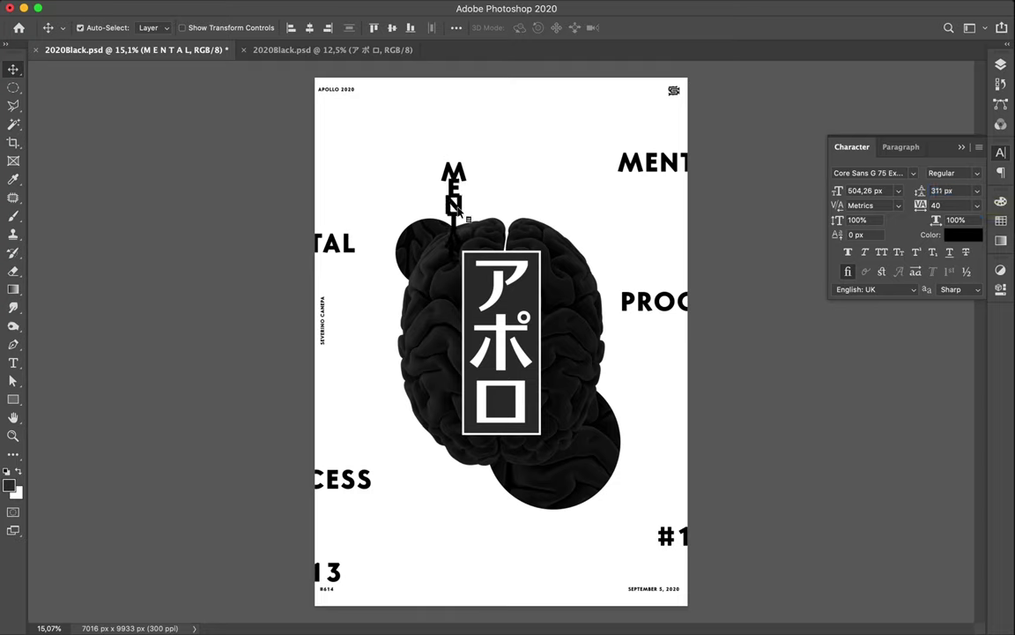
Shift MENTAL right and scrub its leading up to 441 px
mouse_move(457, 204)
mouse_down()
mouse_move(503, 185)
mouse_move(530, 152)
mouse_up()
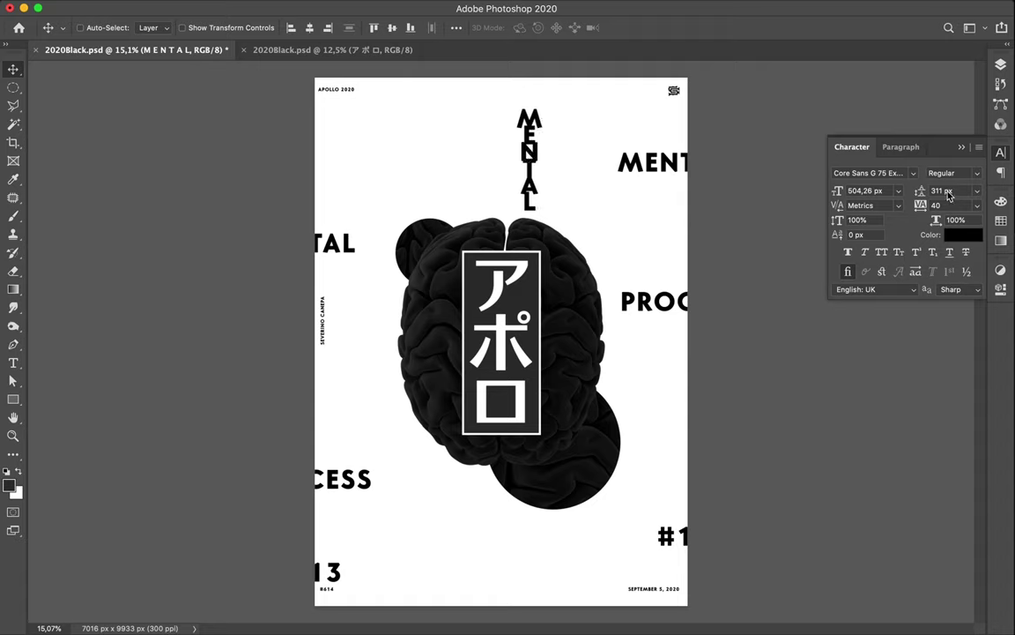
drag(923, 192, 1012, 190)
key(Return)
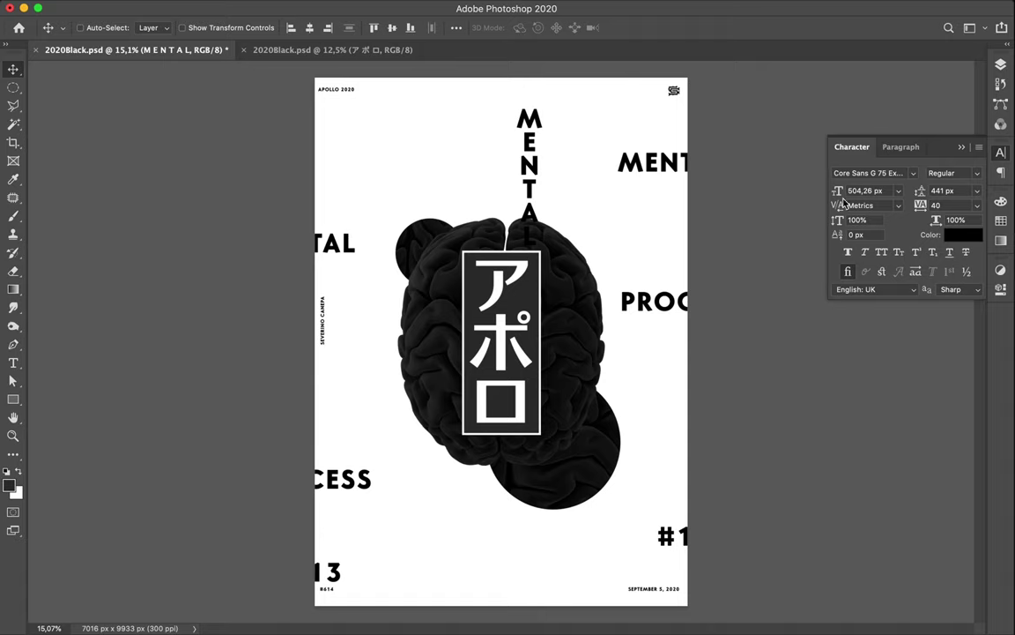
Preview Core Sans G weights on MENTAL and apply 25 ExtraLight Regular
click(893, 172)
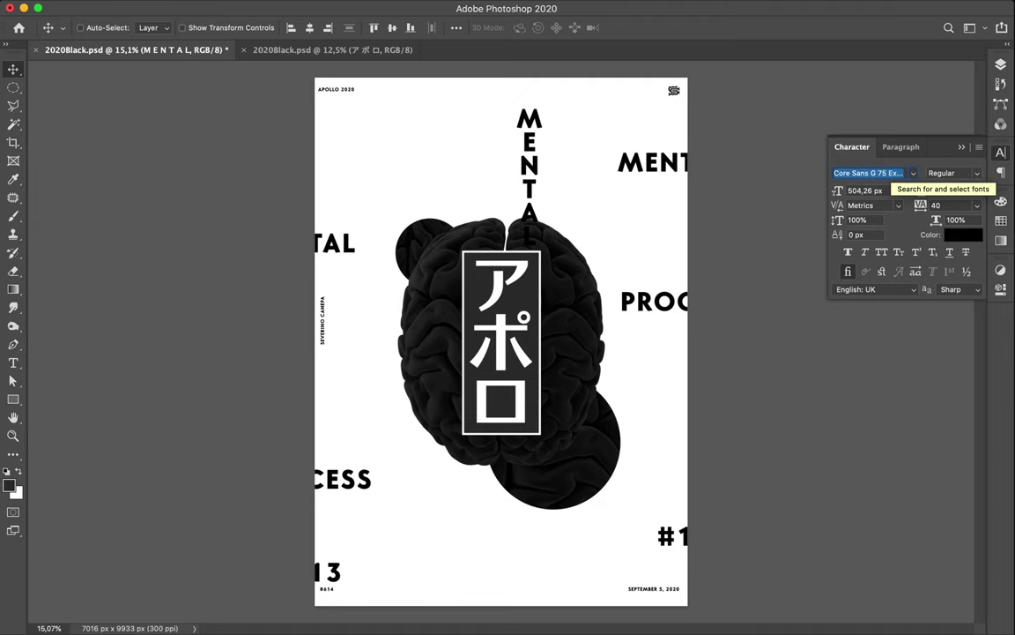
text(core sans)
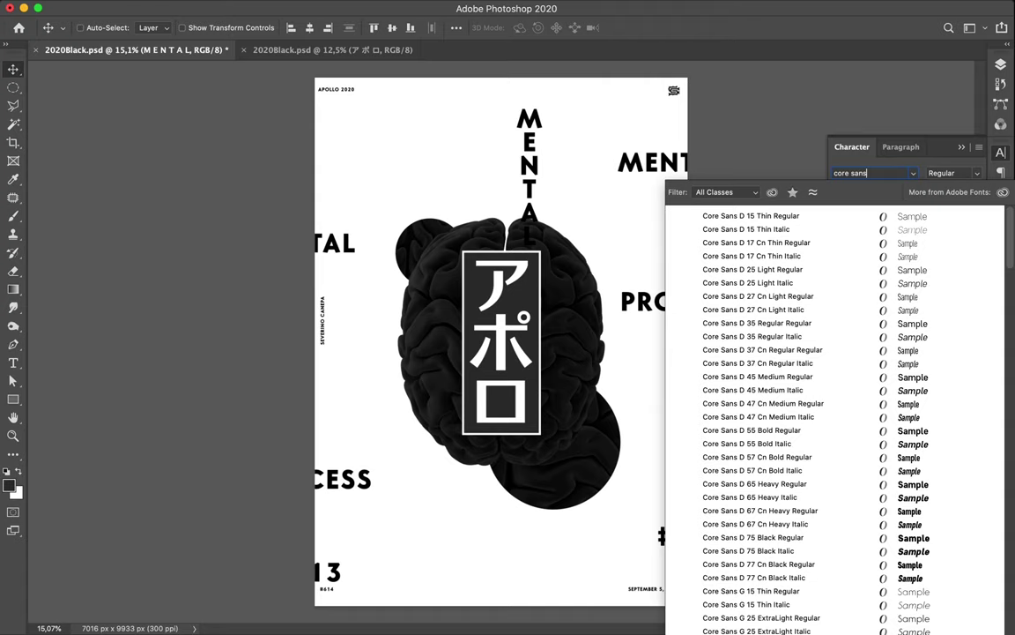
text( g)
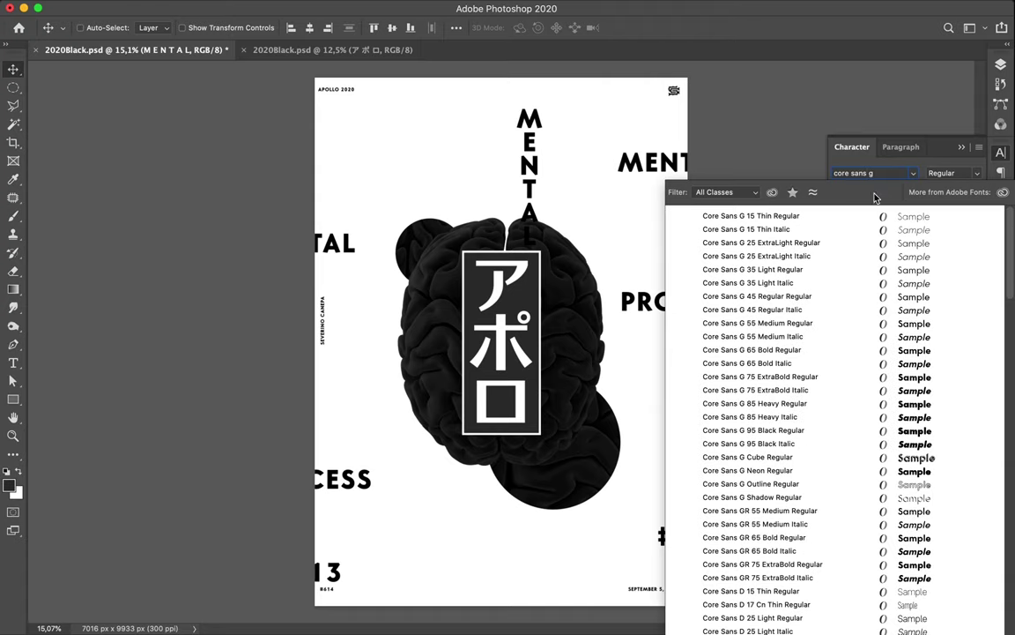
key(Down)
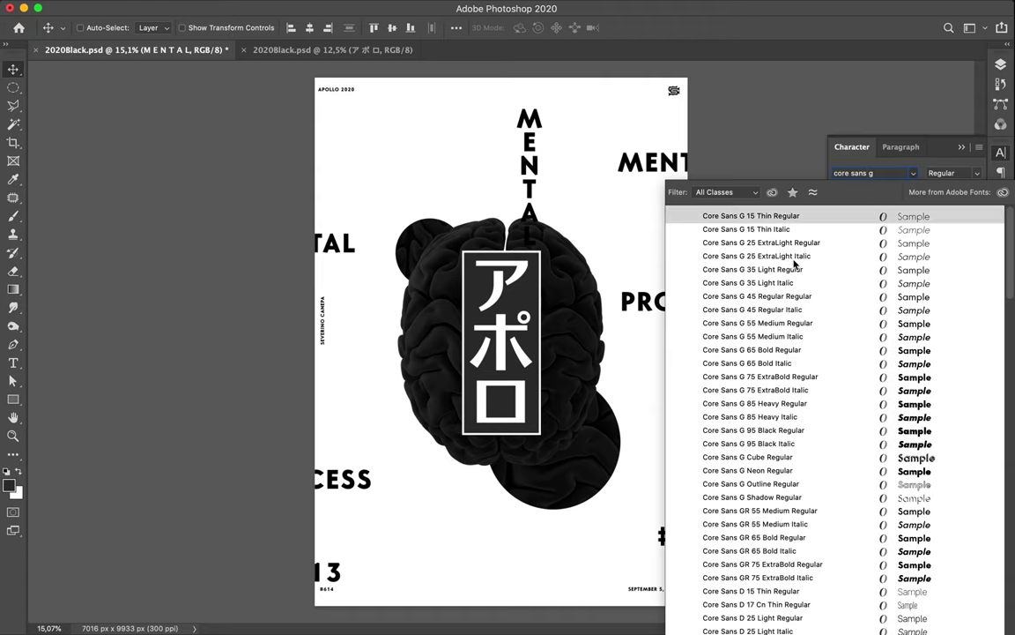
key(Down)
key(Down)
key(Down)
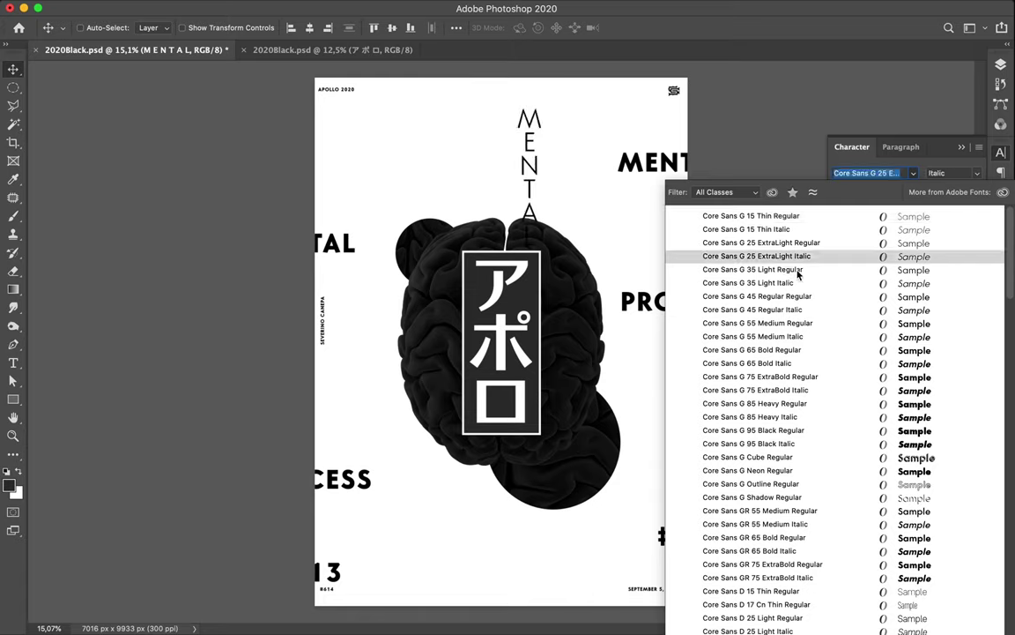
key(Down)
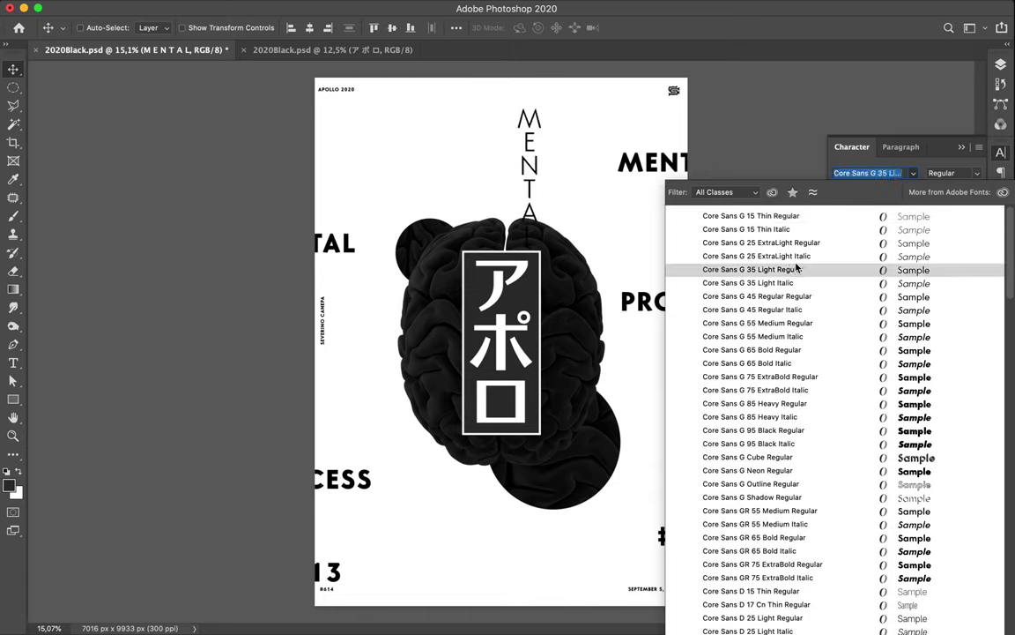
key(Up)
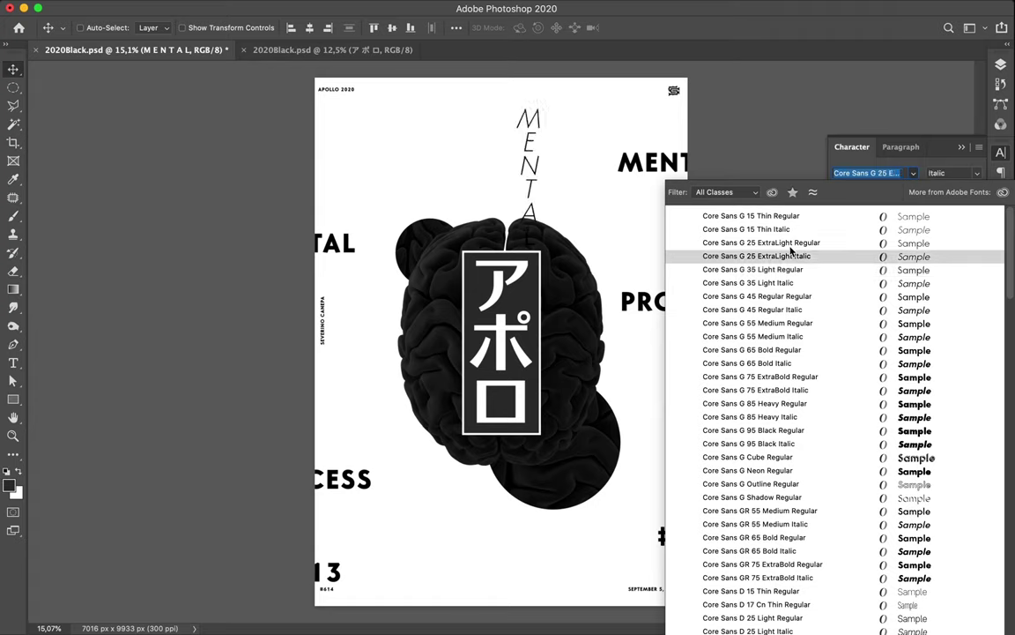
key(Up)
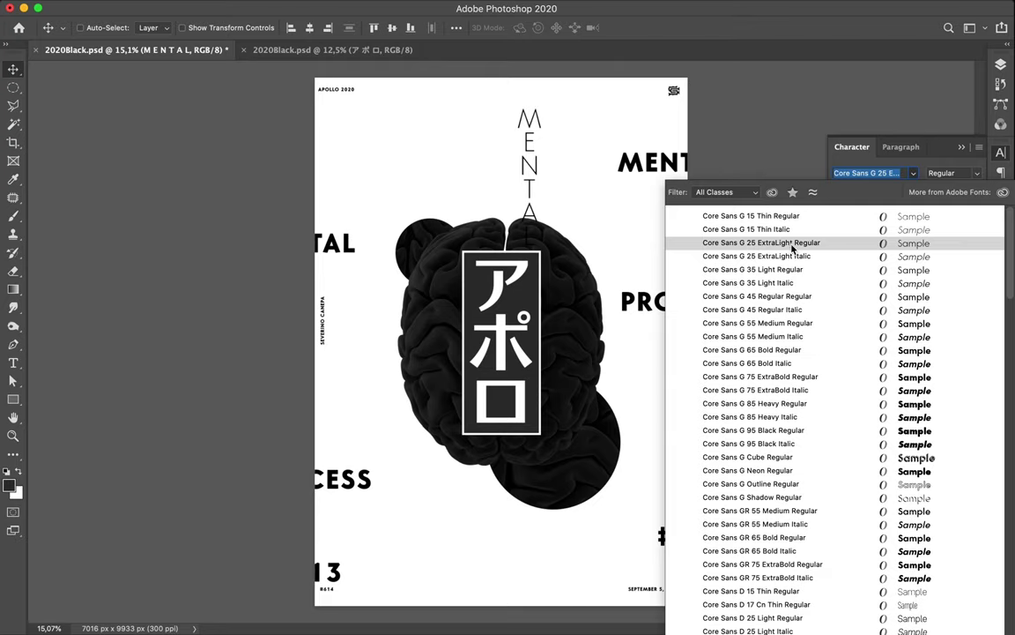
click(791, 242)
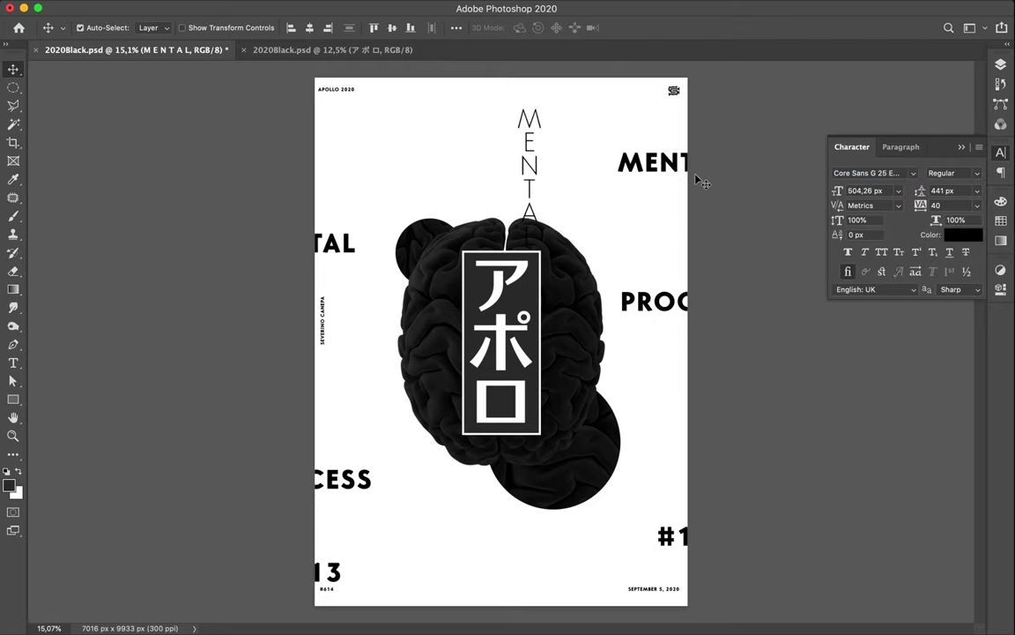
Scale MENTAL to about 57% and move it up near the poster's top
key(ctrl+t)
drag(541, 105, 525, 168)
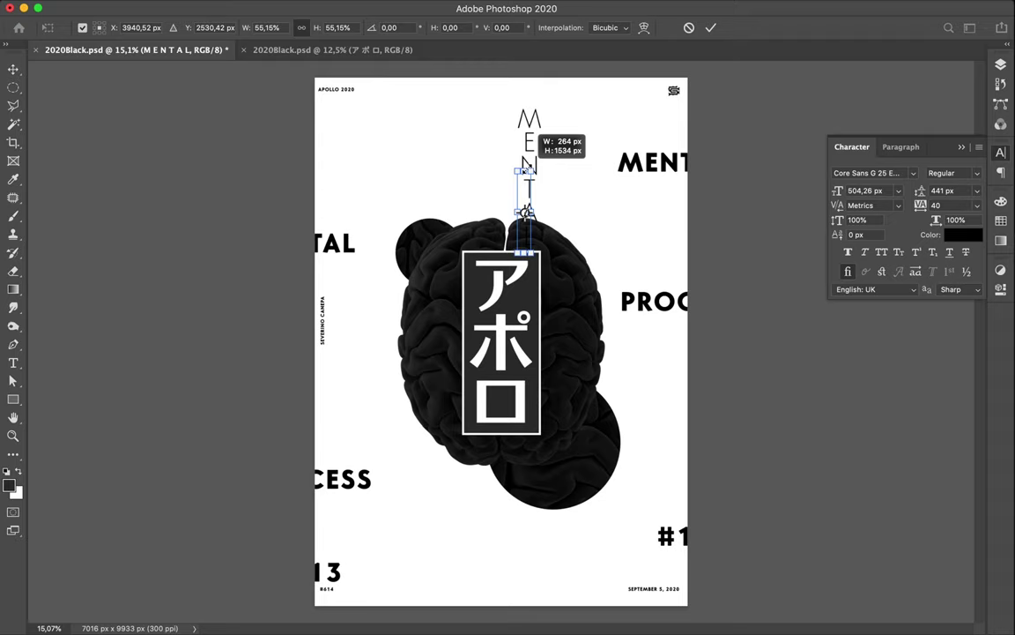
drag(524, 168, 529, 168)
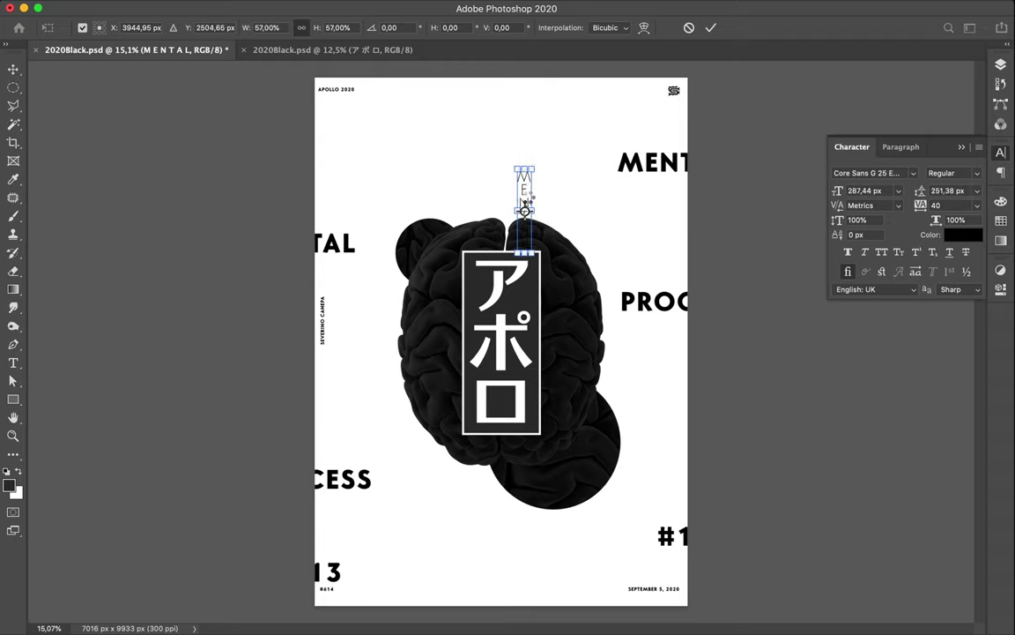
key(Return)
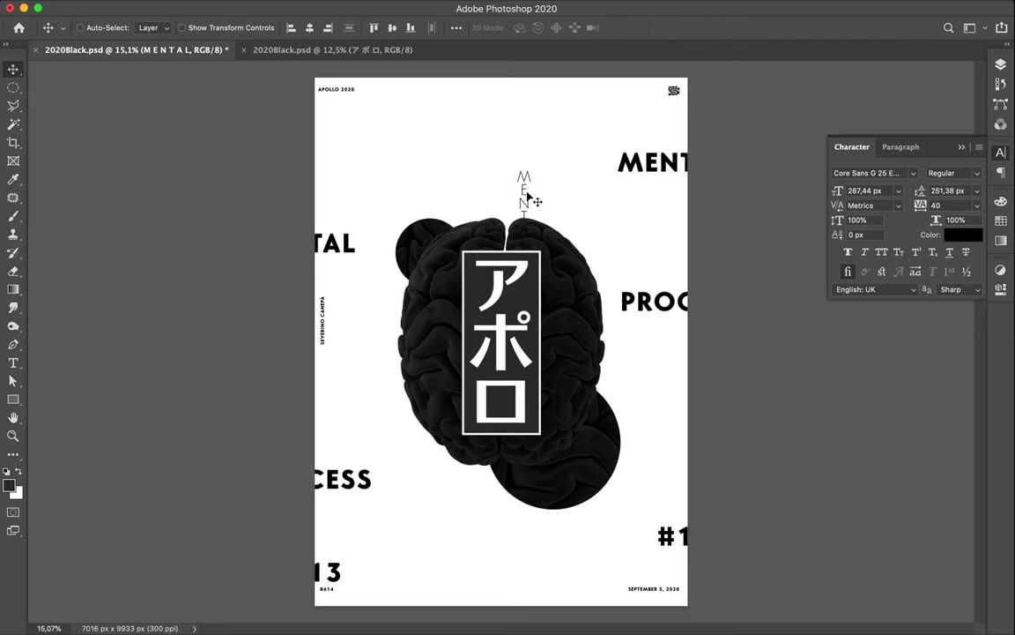
drag(529, 196, 512, 141)
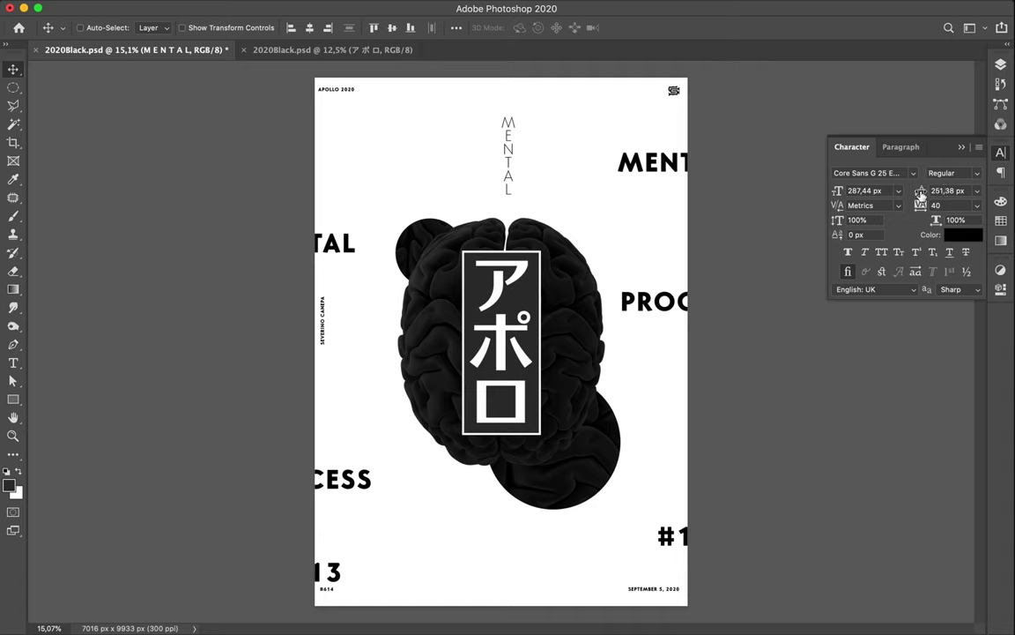
Widen the MENTAL leading to about 335 px and scale it to about 57%
click(943, 191)
text(252)
mouse_move(970, 191)
mouse_down()
mouse_move(980, 195)
mouse_move(917, 191)
mouse_move(893, 200)
mouse_up()
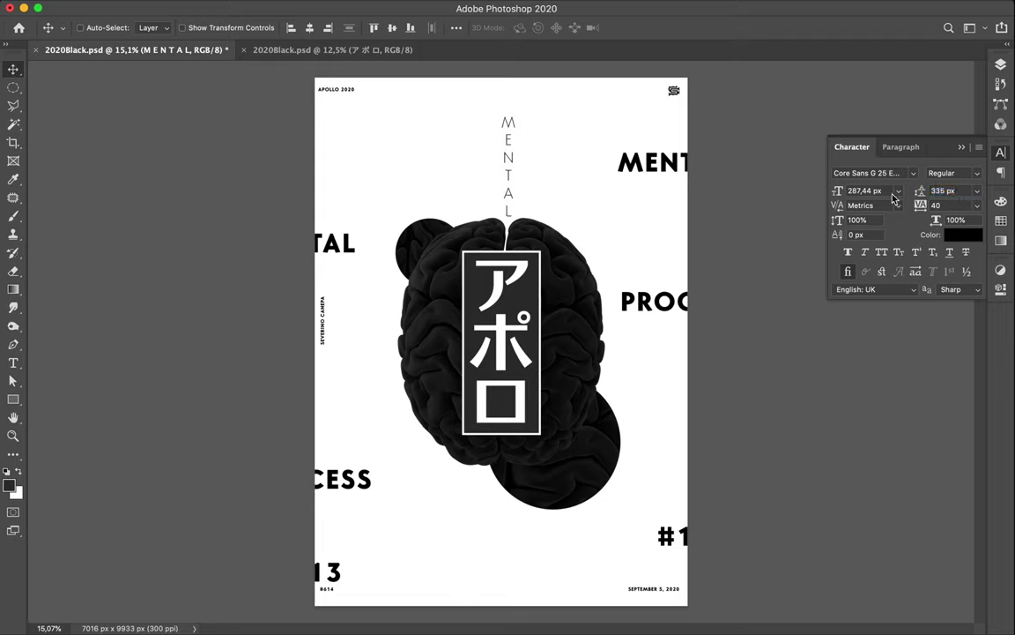
key(ctrl+t)
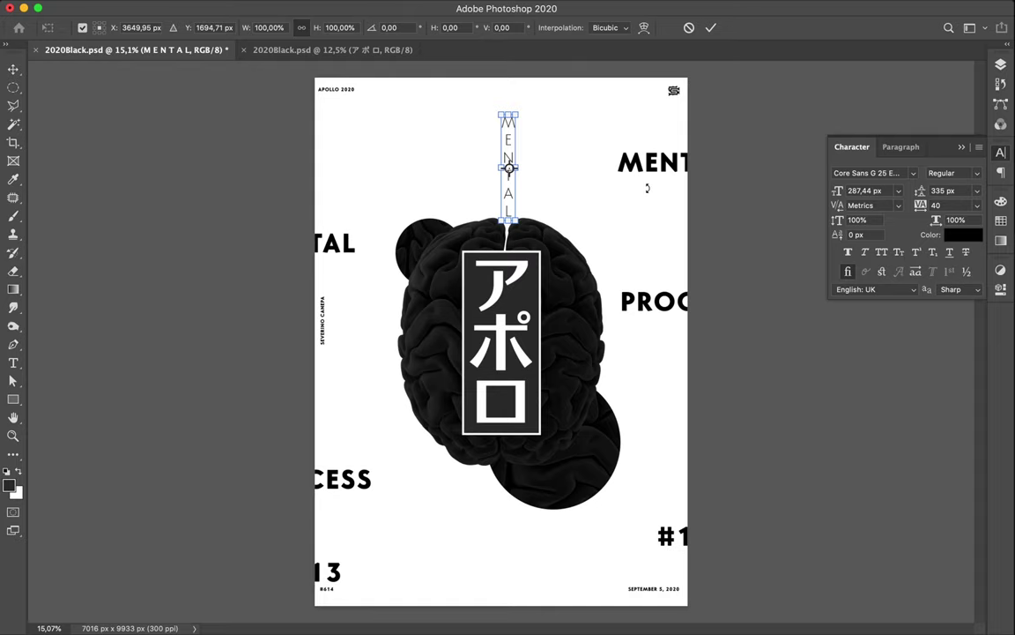
drag(510, 169, 508, 169)
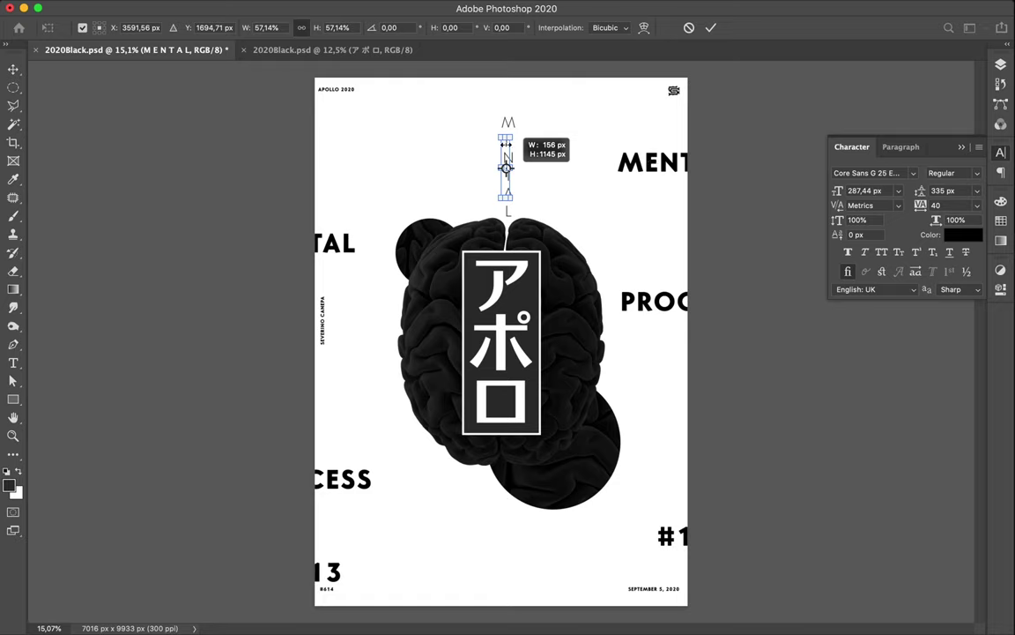
drag(506, 161, 508, 164)
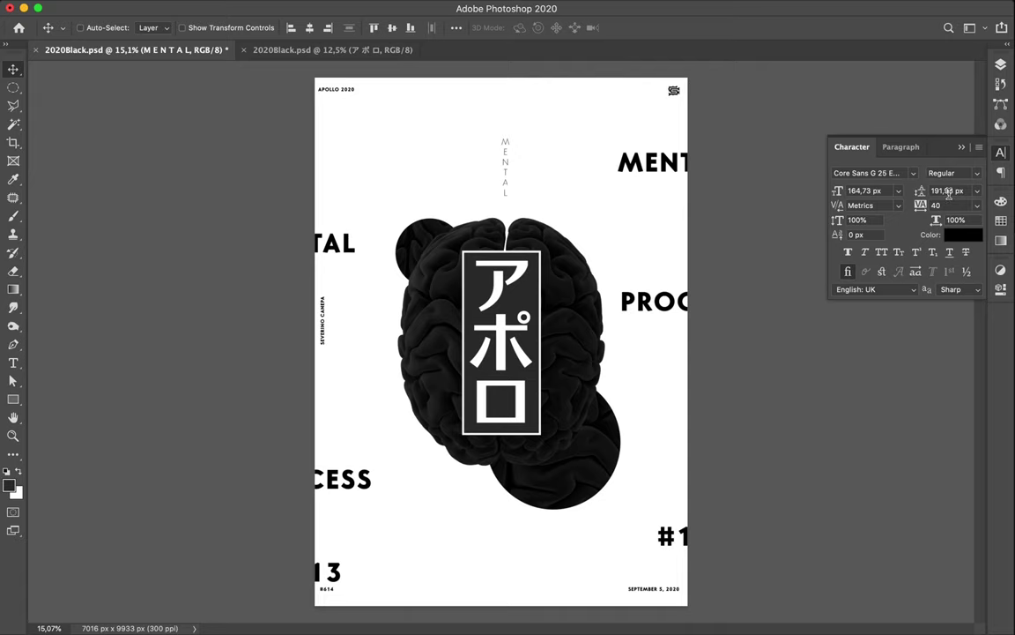
Raise the MENTAL leading from 331 px to 427 px and move it upward
double_click(949, 192)
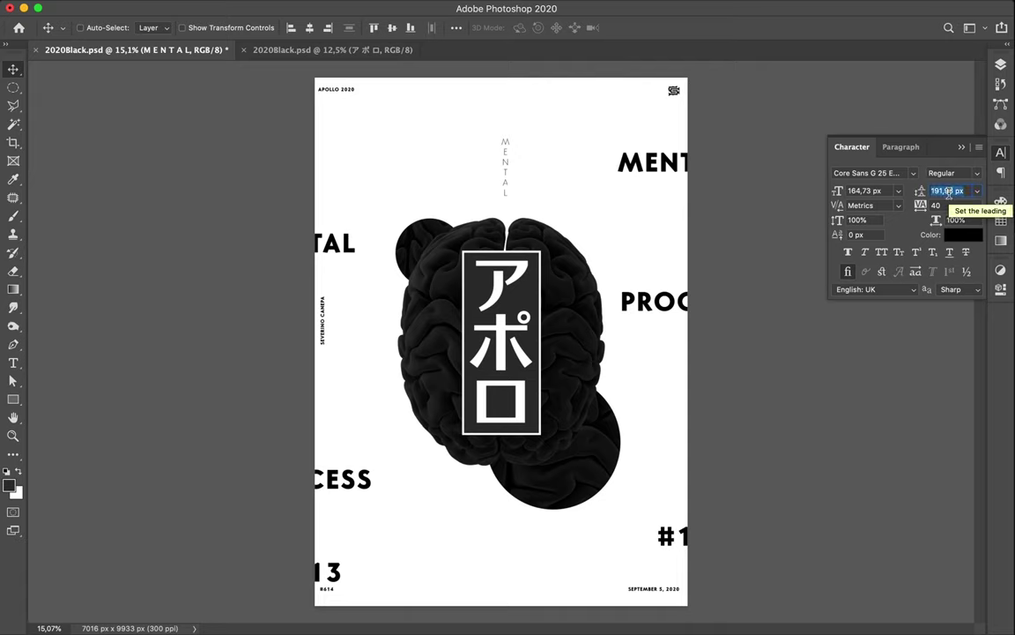
text(201)
key(Up)
key(Up)
key(Up)
key(Up)
key(Up)
key(Up)
key(Down)
text(321)
key(shift+Up)
key(shift+Up)
key(shift+Up)
key(shift+Up)
key(shift+Up)
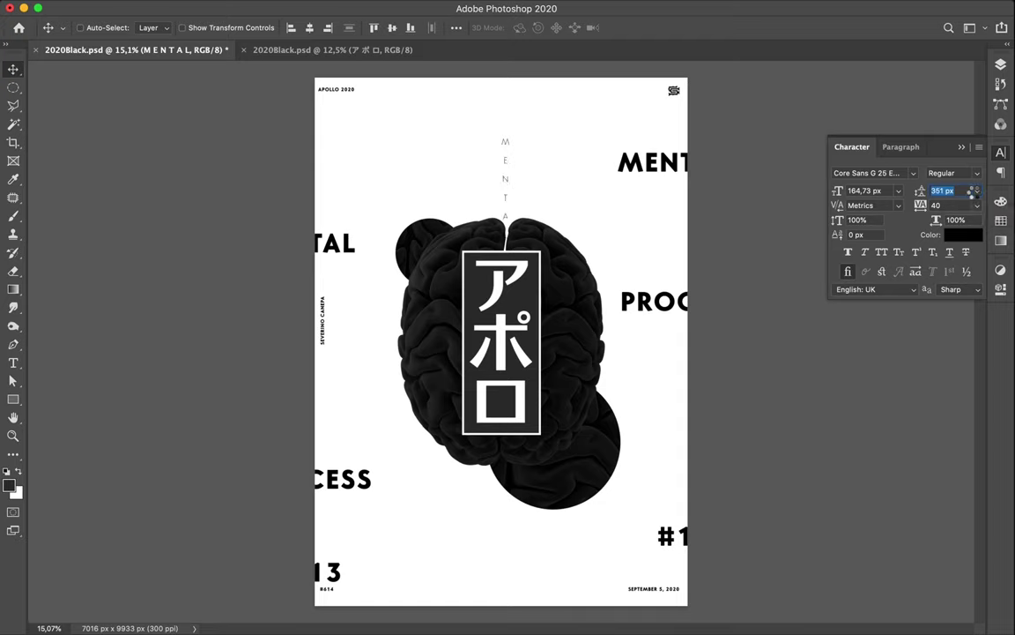
drag(976, 190, 975, 197)
text(427)
mouse_move(514, 162)
mouse_down()
mouse_move(515, 148)
mouse_move(532, 155)
mouse_move(533, 177)
mouse_move(513, 122)
mouse_up()
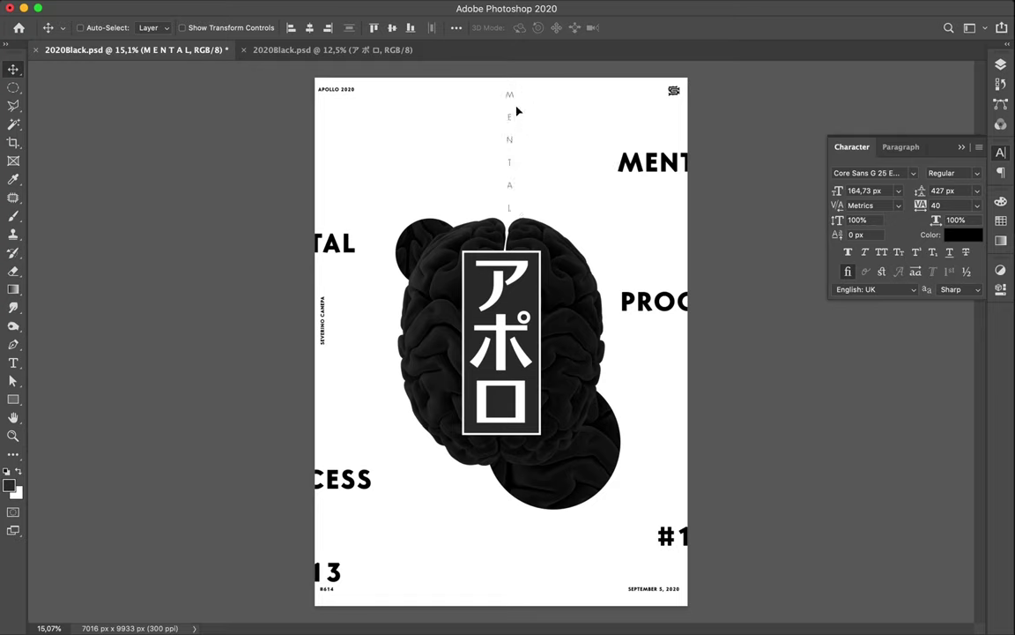
Add a vertical MENTAL copy running off the top edge, then select the katakana layer
drag(514, 122, 543, 118)
drag(542, 183, 467, 220)
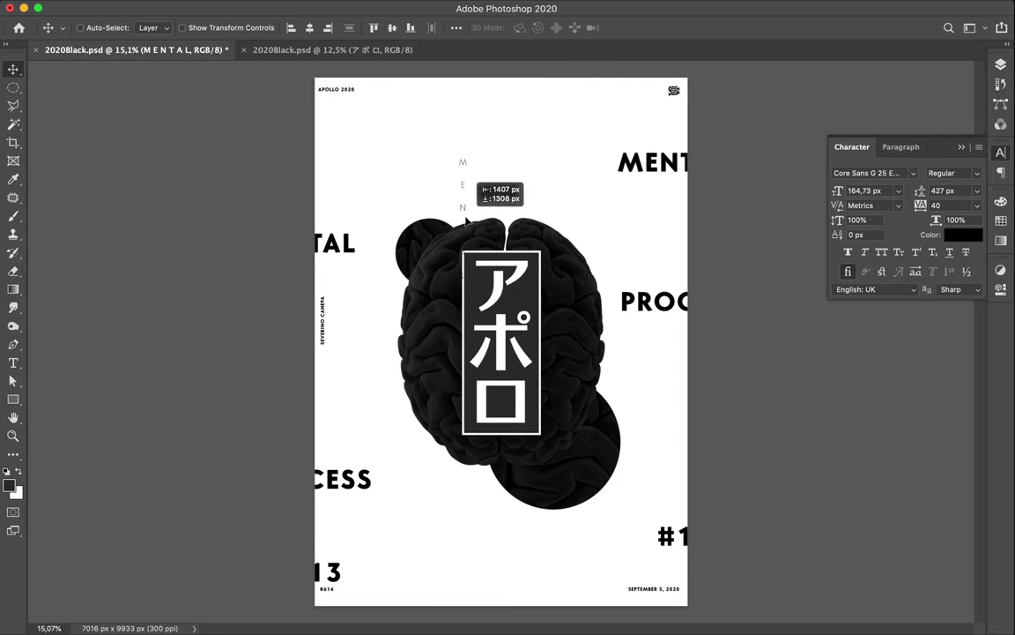
mouse_move(467, 221)
mouse_down()
mouse_move(471, 87)
mouse_move(481, 92)
mouse_up()
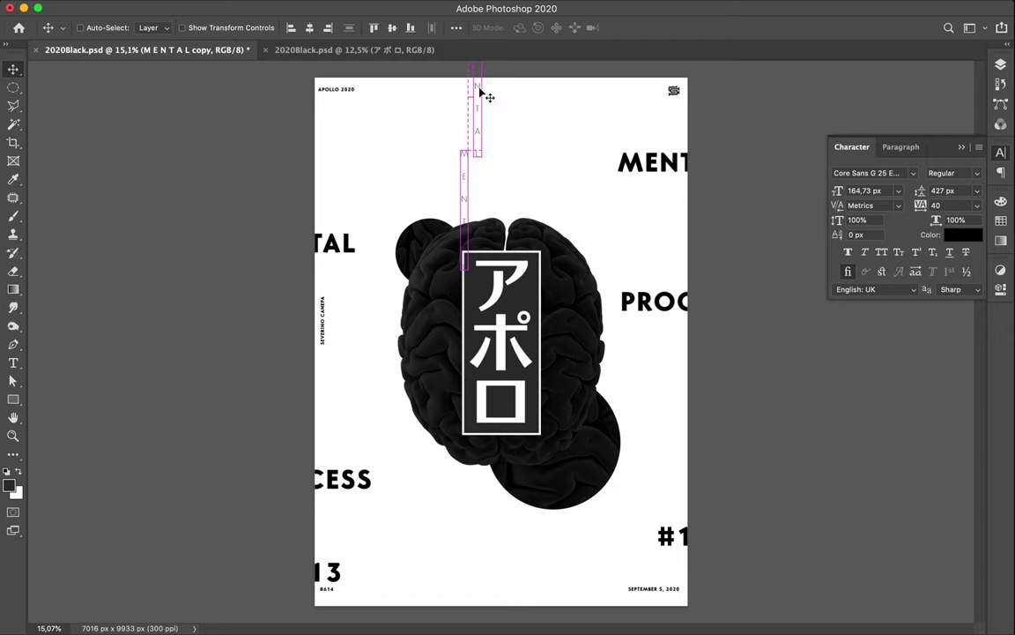
mouse_move(482, 92)
mouse_down()
mouse_move(483, 128)
mouse_move(485, 107)
mouse_up()
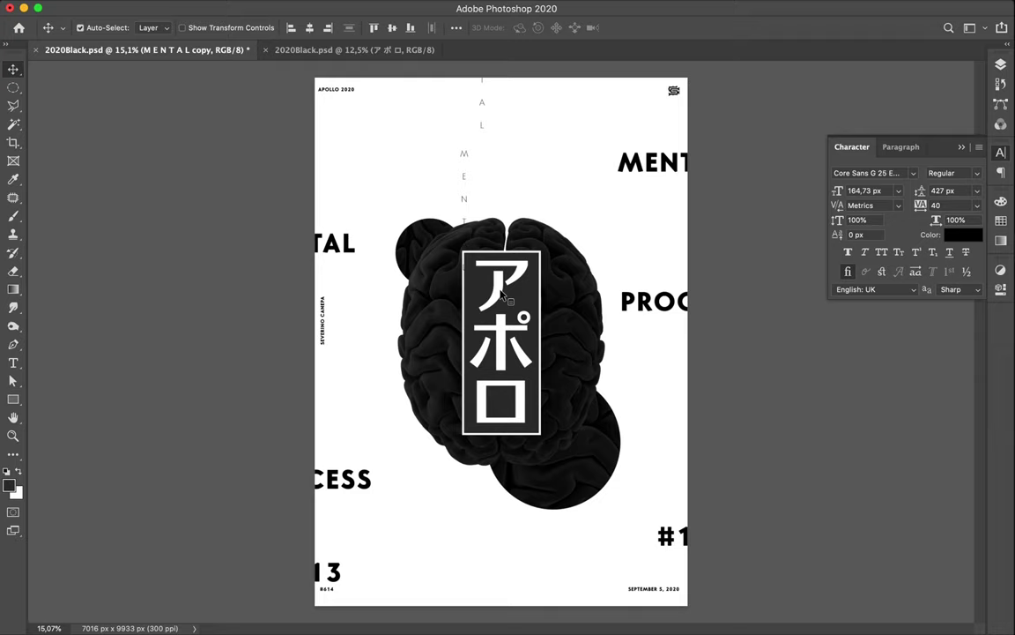
click(505, 297)
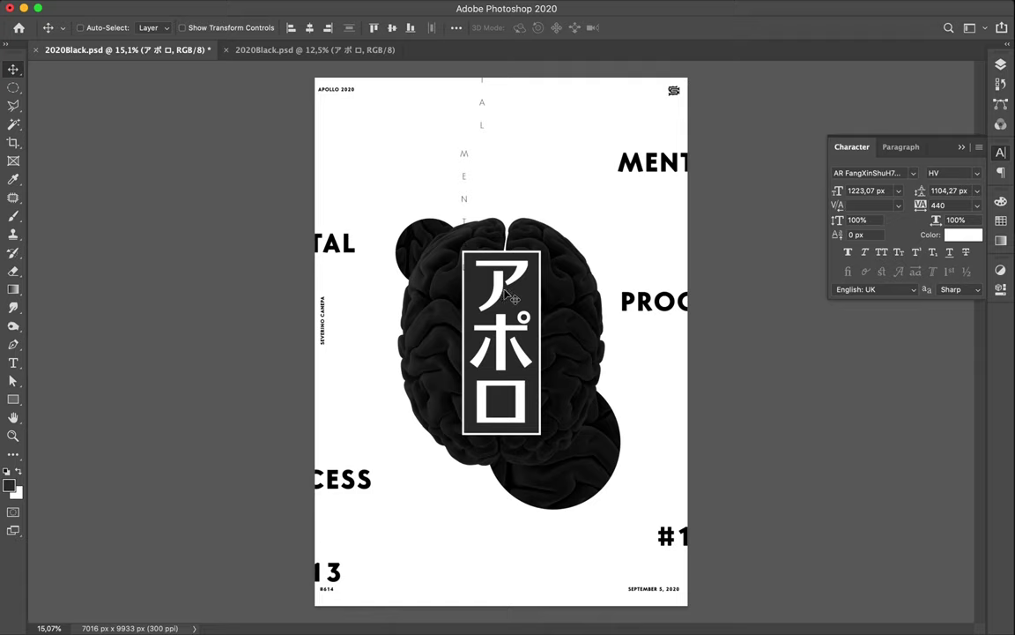
Draw a light grey square left of the brain and move its layer behind the brain
key(u)
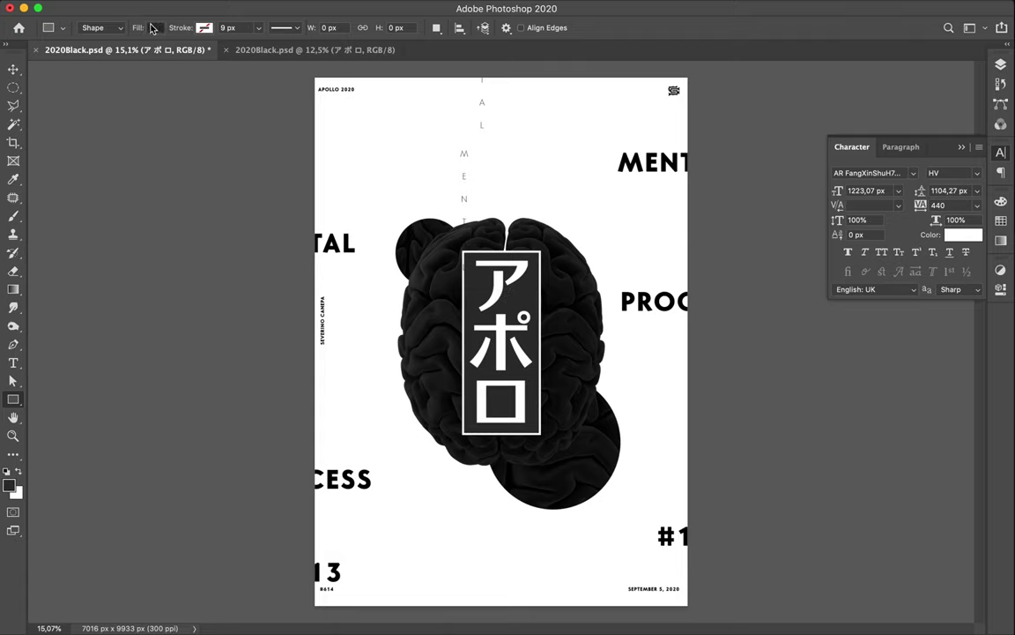
click(155, 28)
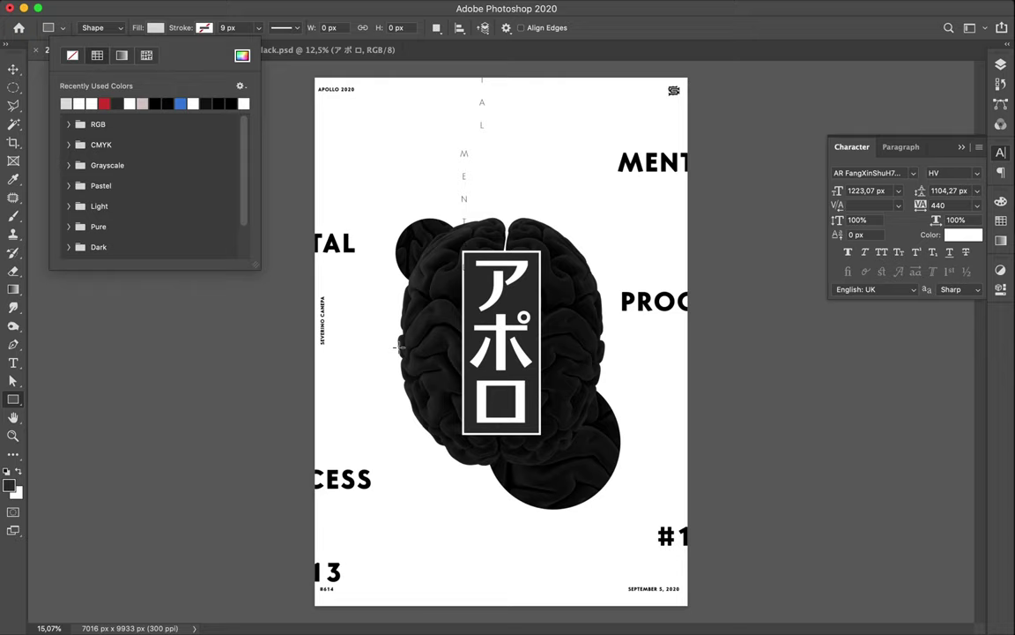
drag(401, 351, 474, 395)
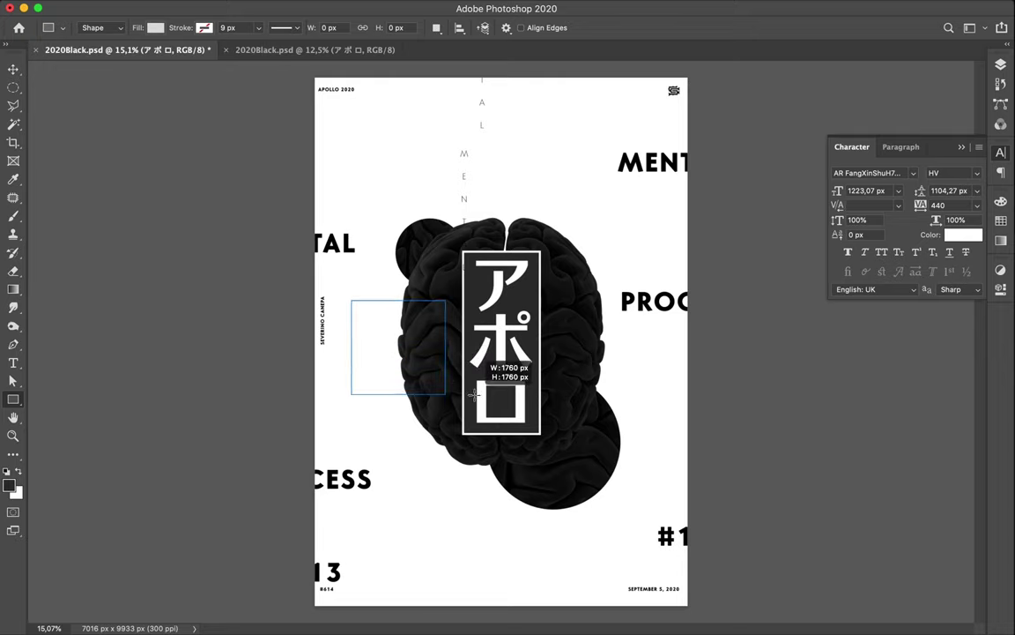
drag(475, 394, 476, 397)
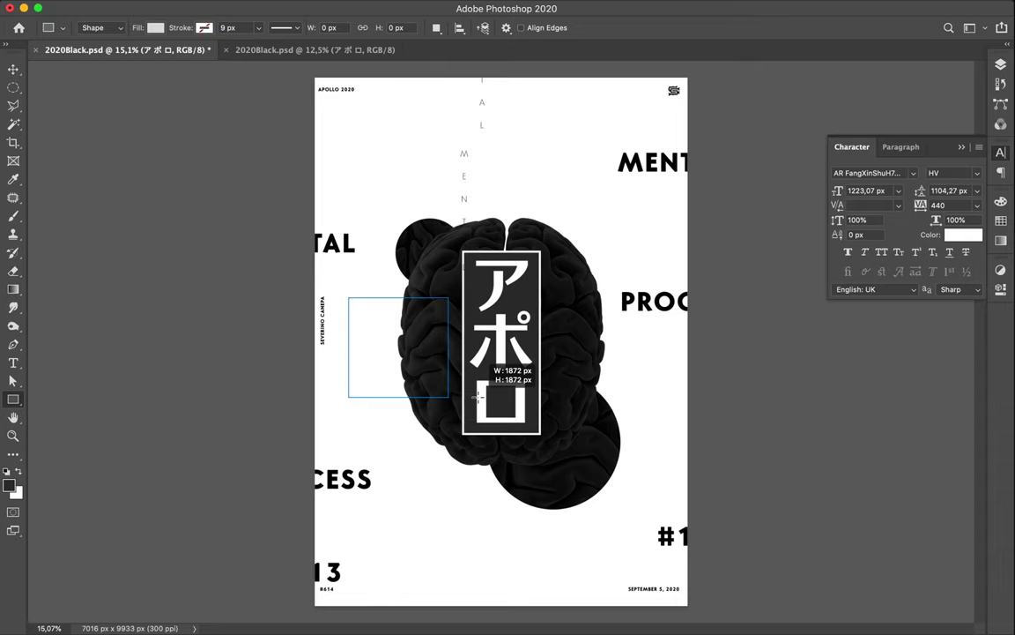
drag(477, 398, 466, 357)
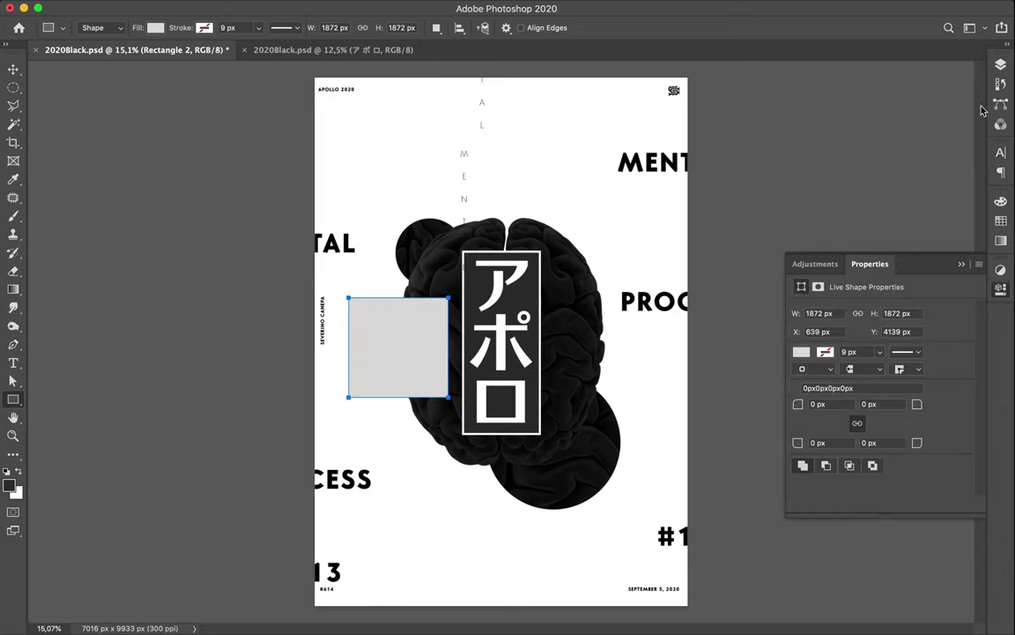
click(1001, 64)
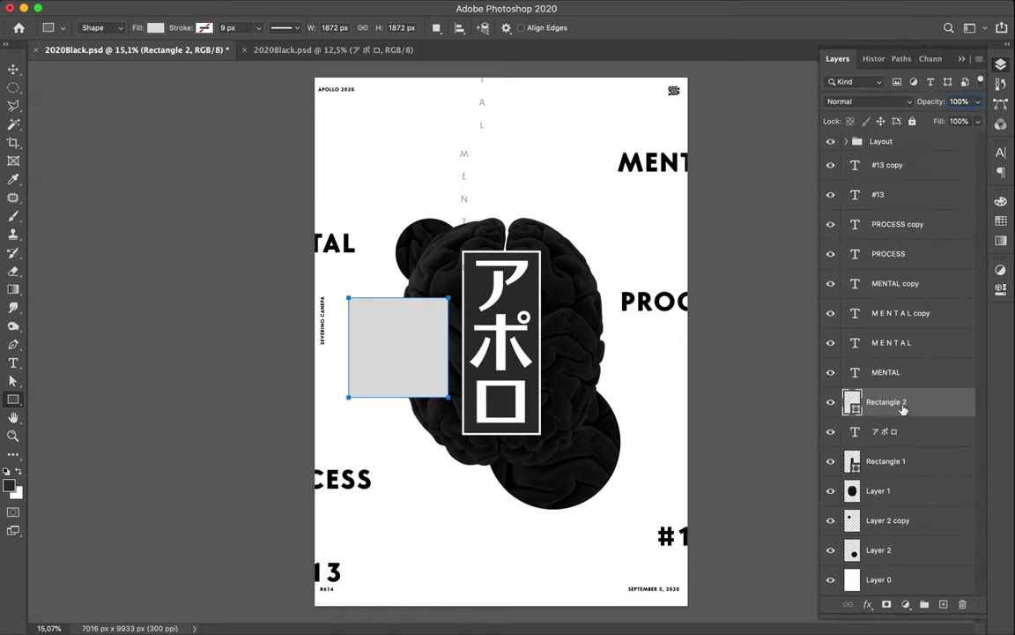
drag(908, 402, 905, 544)
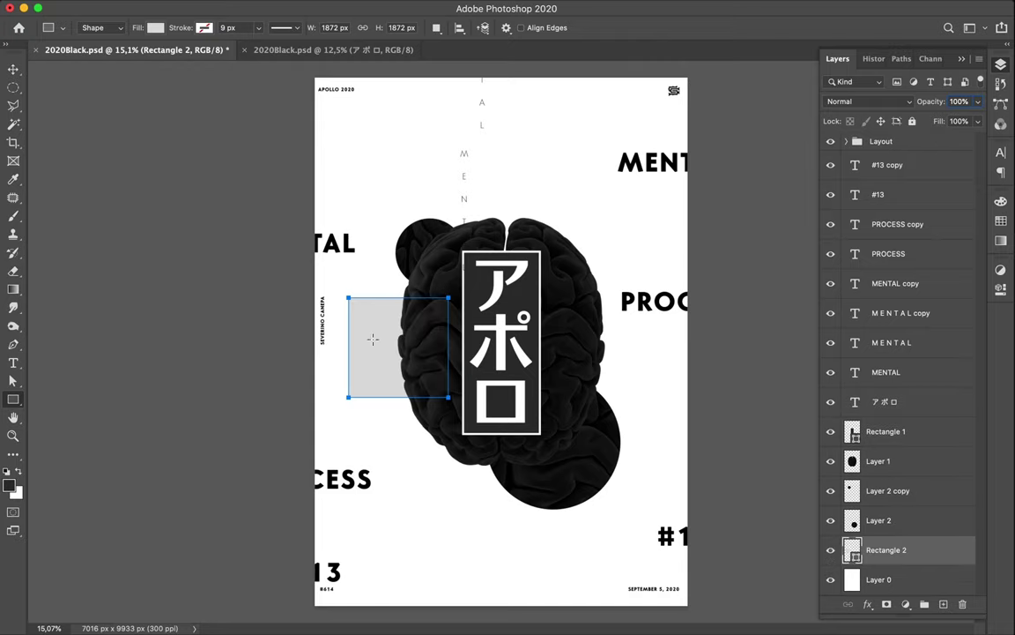
Alt-drag a copy of the grey square to the brain's lower right and shrink it
key(v)
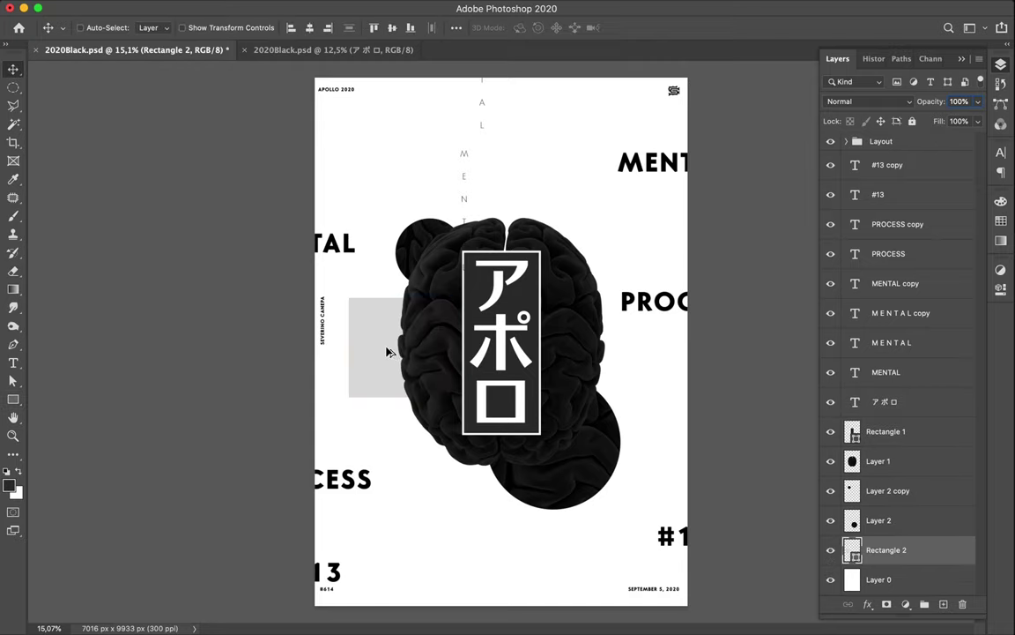
drag(386, 352, 605, 438)
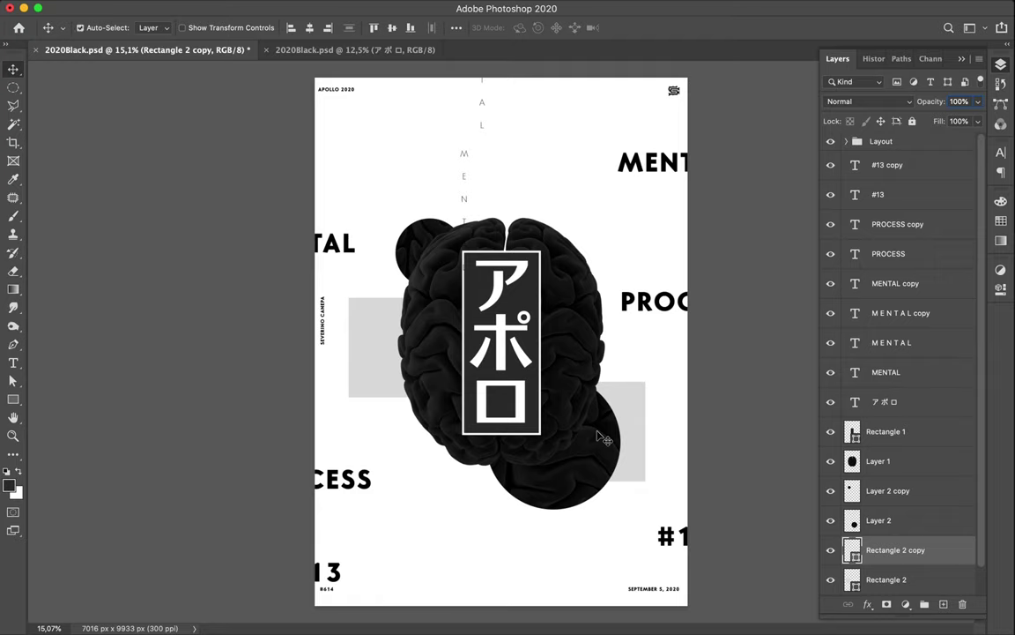
key(ctrl+t)
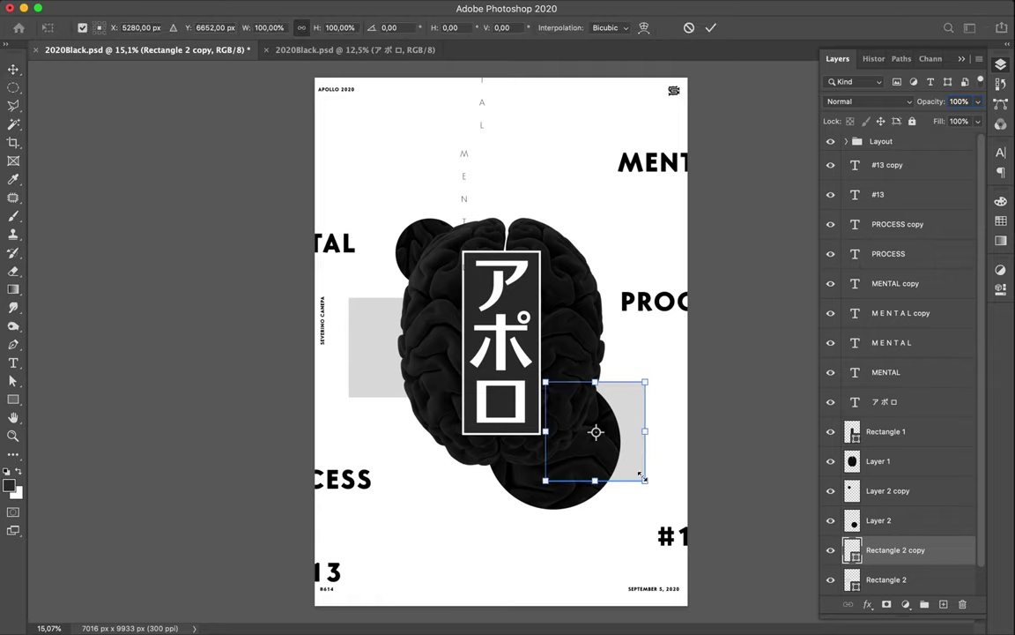
drag(644, 478, 611, 445)
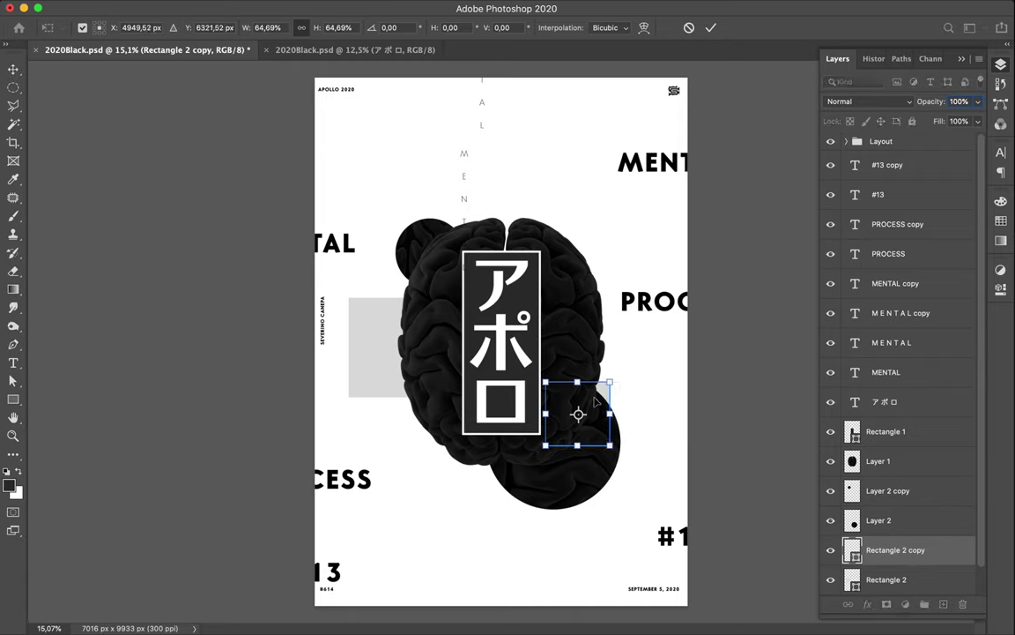
key(Return)
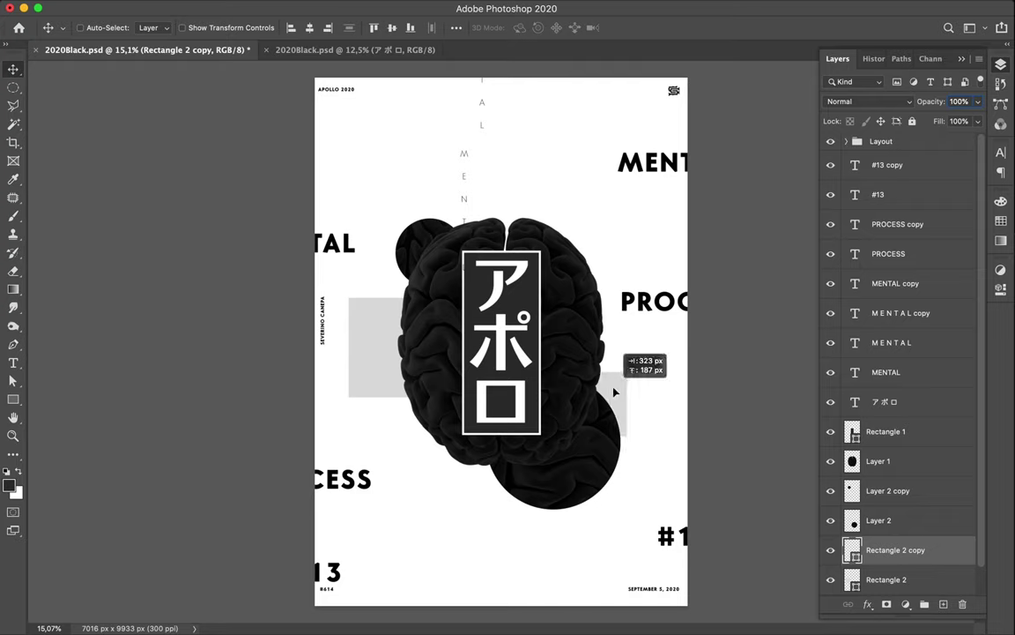
Nudge the small square further right and shrink it slightly more
drag(599, 402, 620, 390)
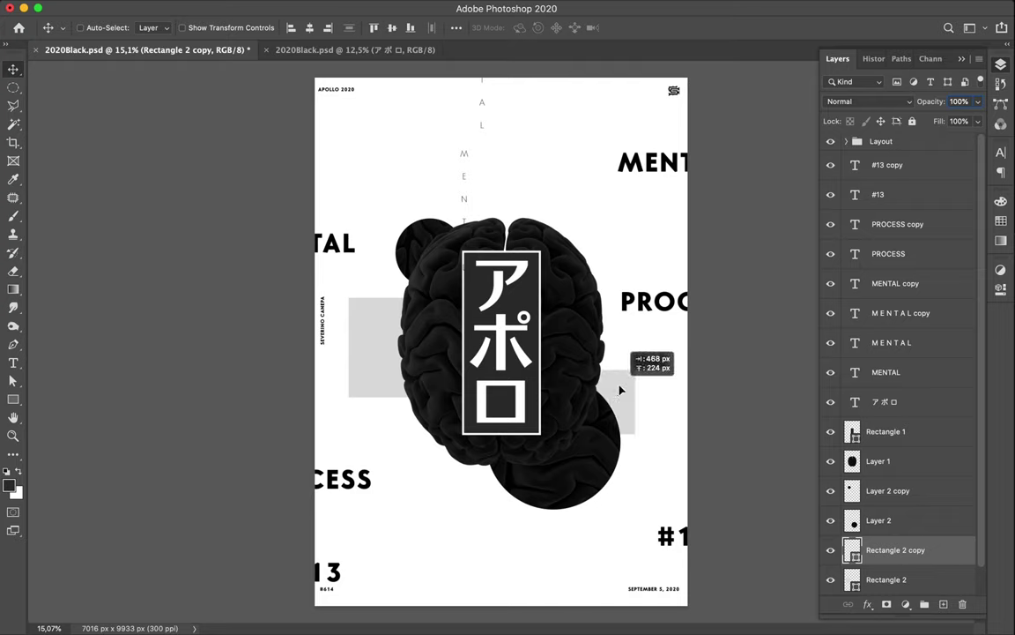
key(ctrl+t)
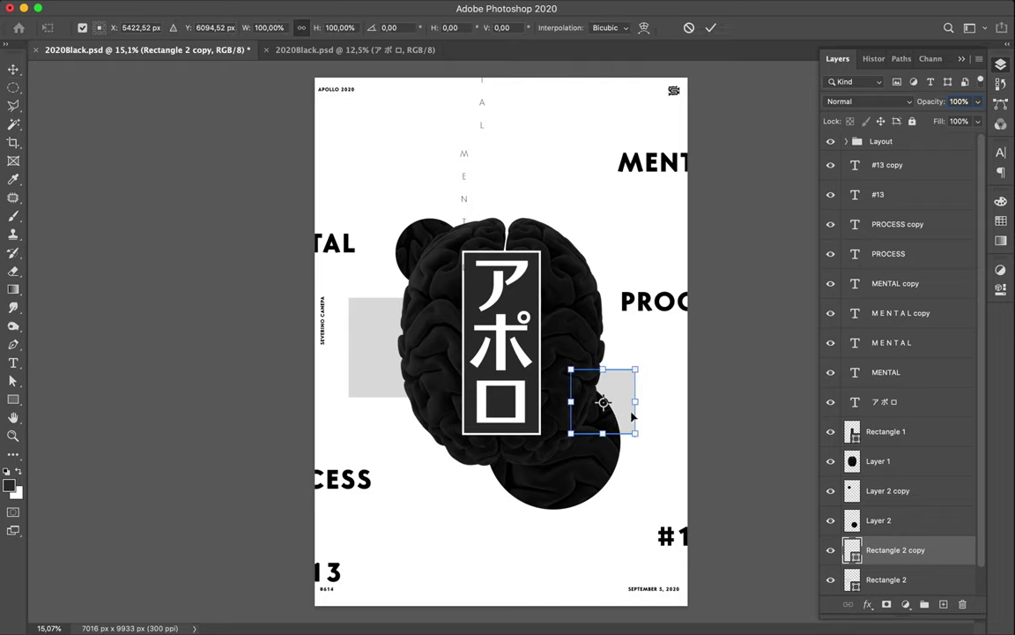
drag(634, 372, 626, 381)
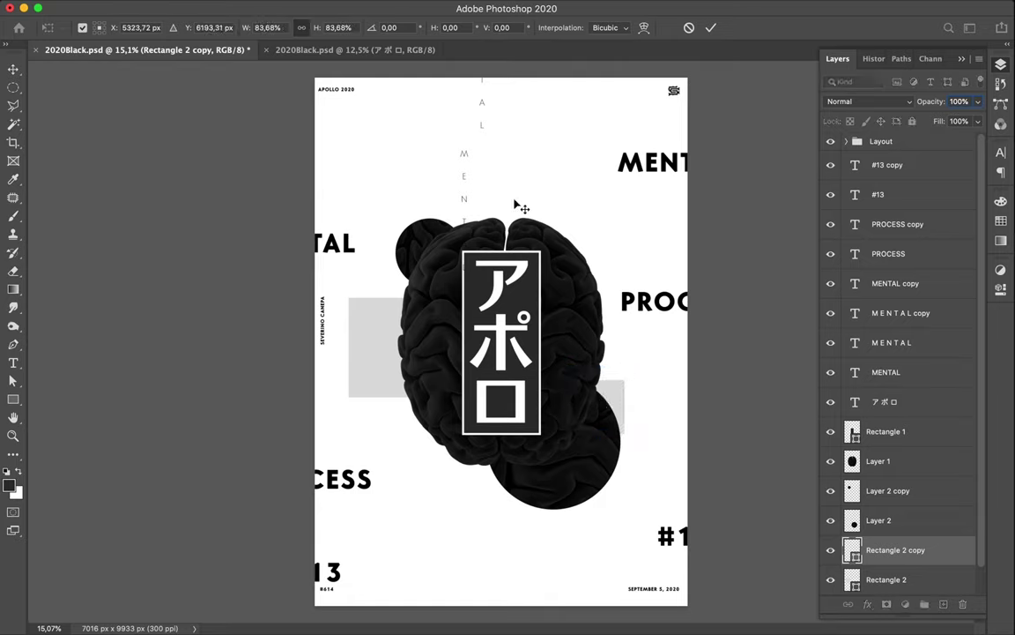
key(Return)
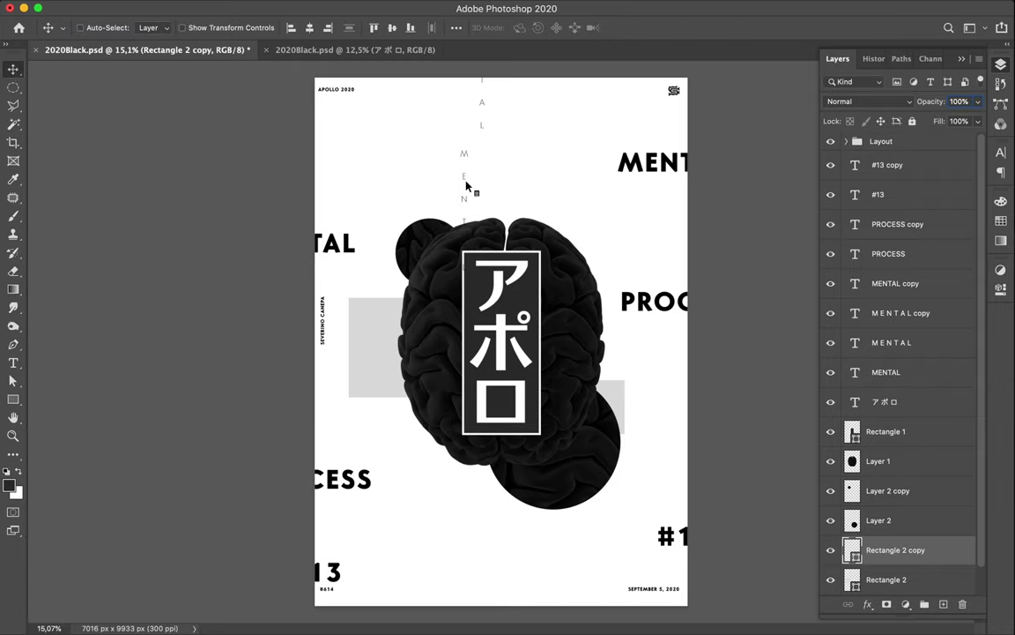
Move the M E N T A L and MENTAL text layers below the brain layers
click(467, 183)
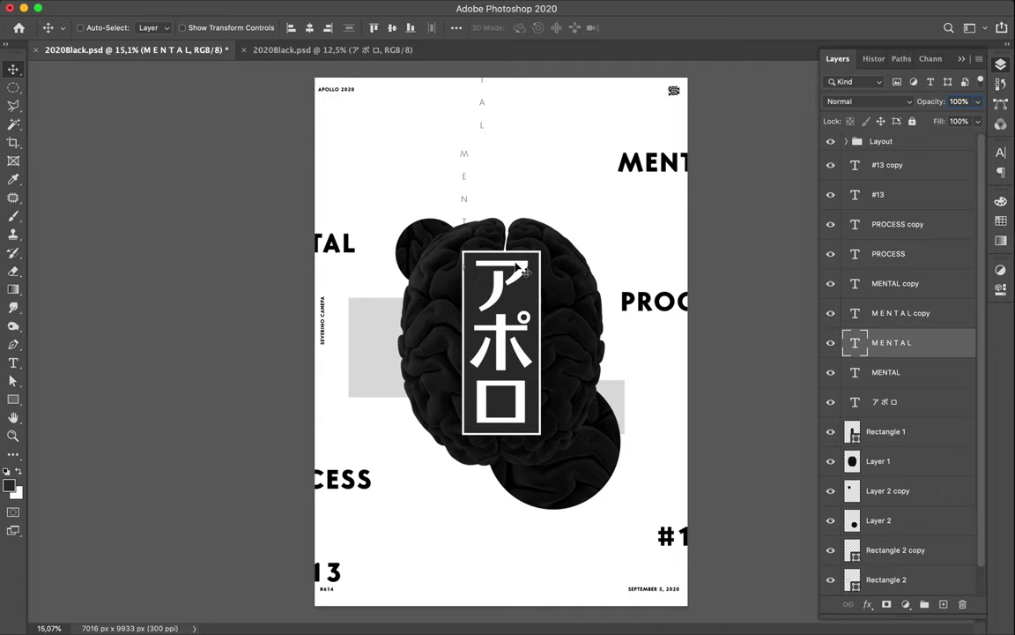
drag(930, 347, 923, 362)
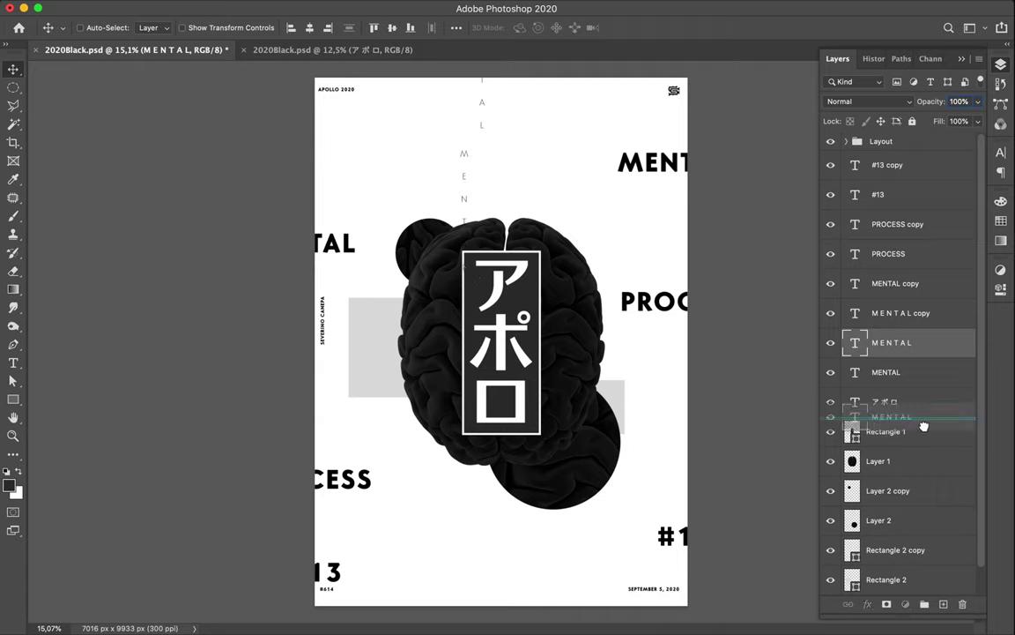
shift+click(918, 376)
drag(917, 379, 903, 538)
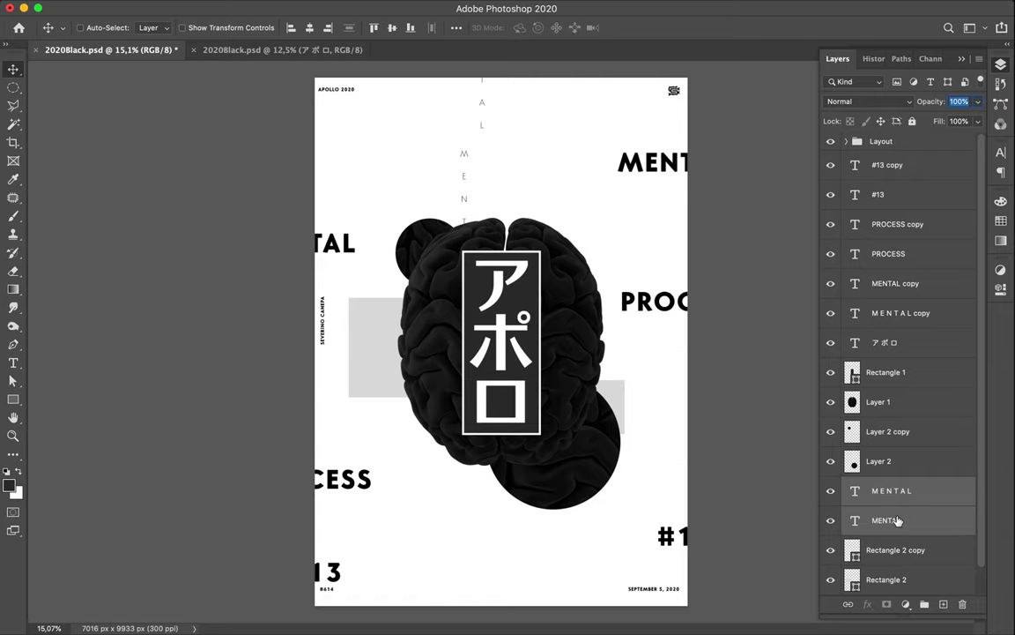
scroll(913, 525, down, 1)
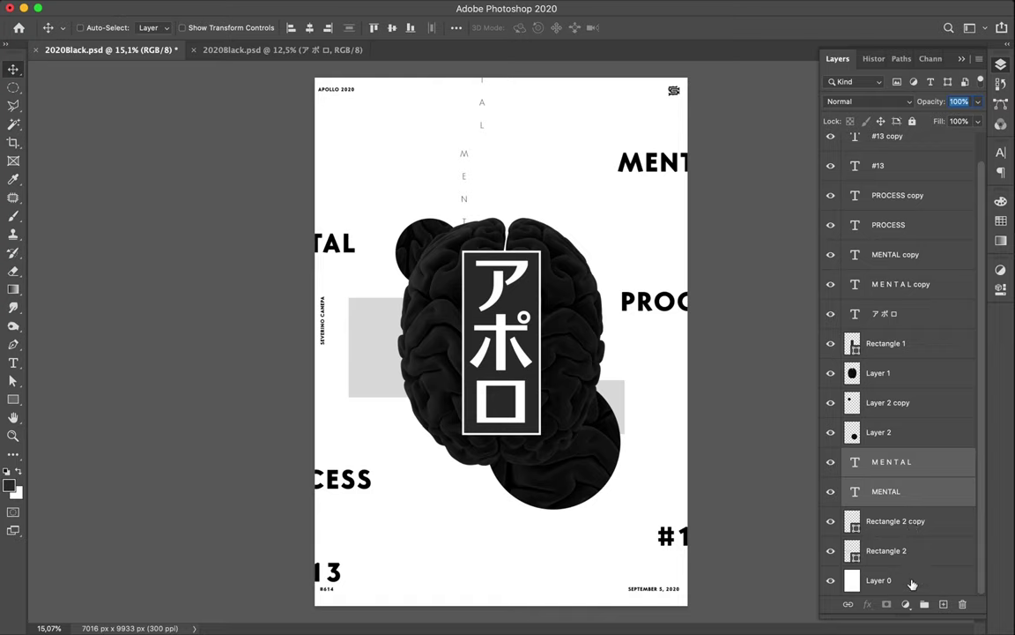
On a new layer above the background, stamp grey splatters along the bottom and top-right corner
click(912, 581)
click(943, 604)
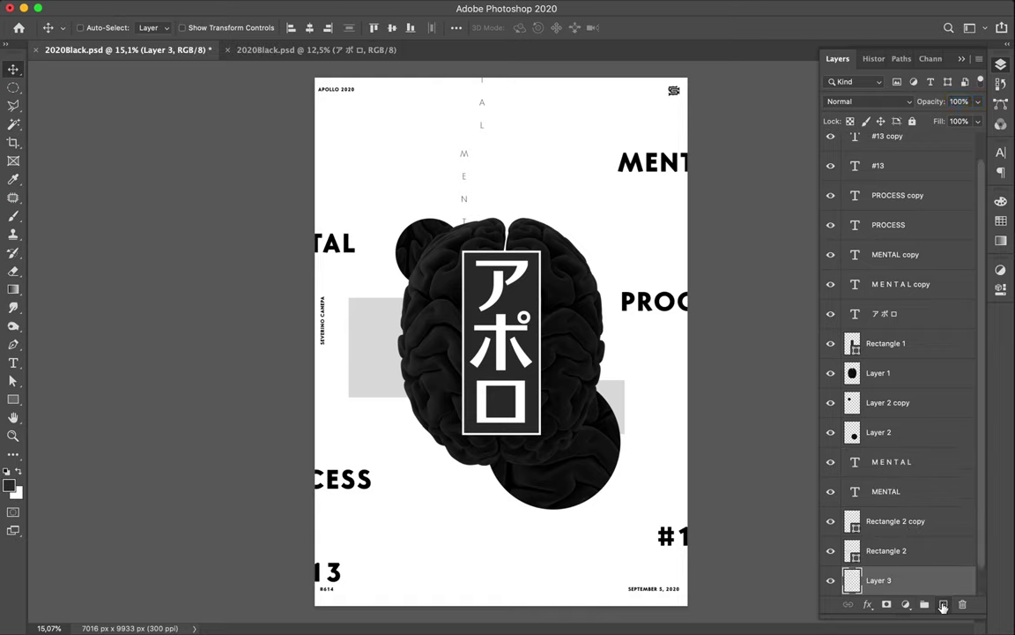
key(b)
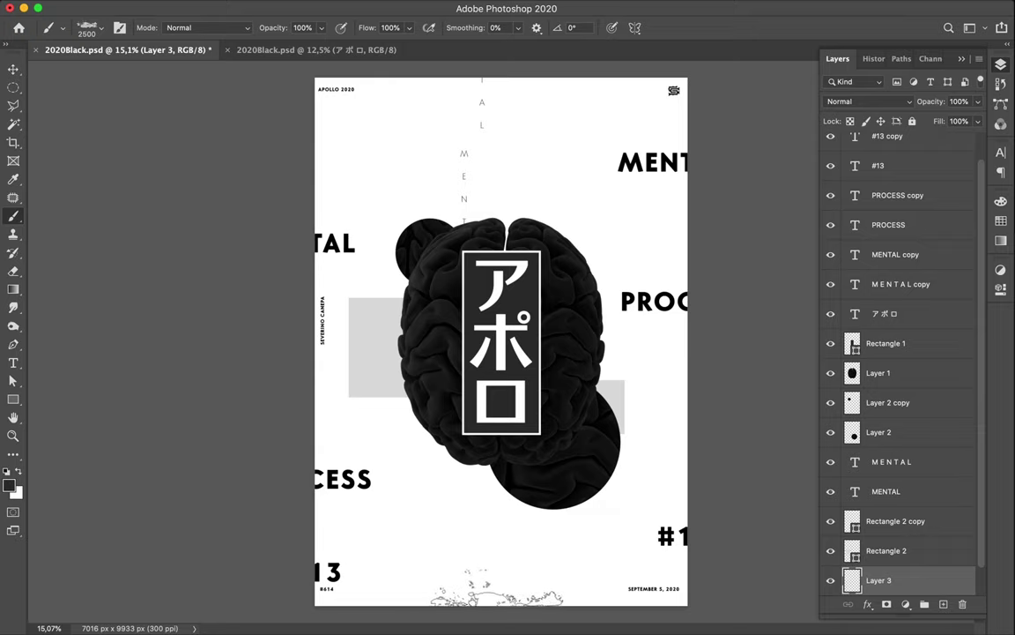
click(496, 592)
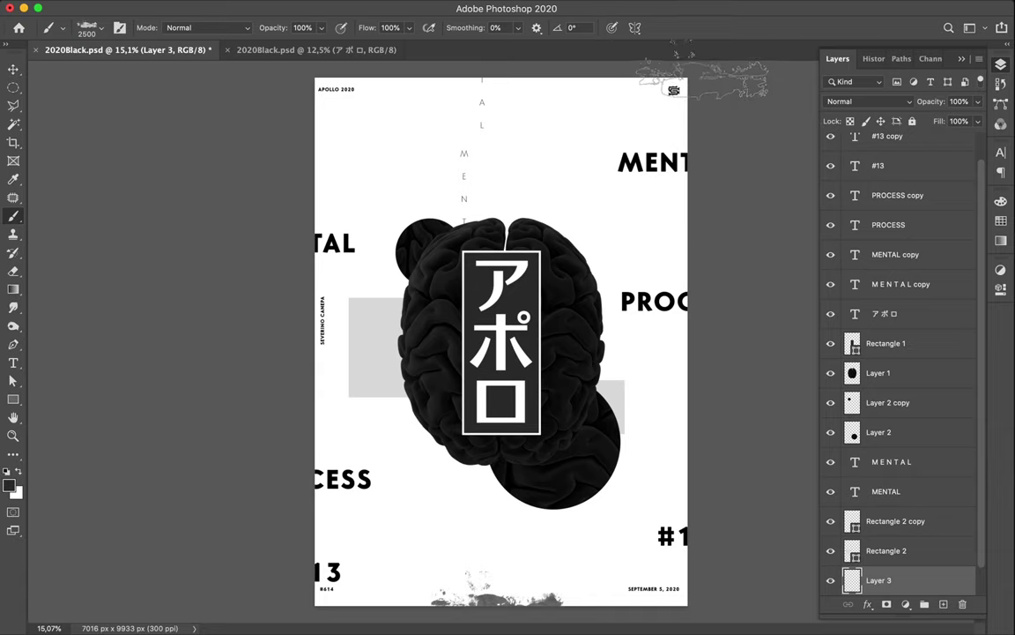
click(701, 81)
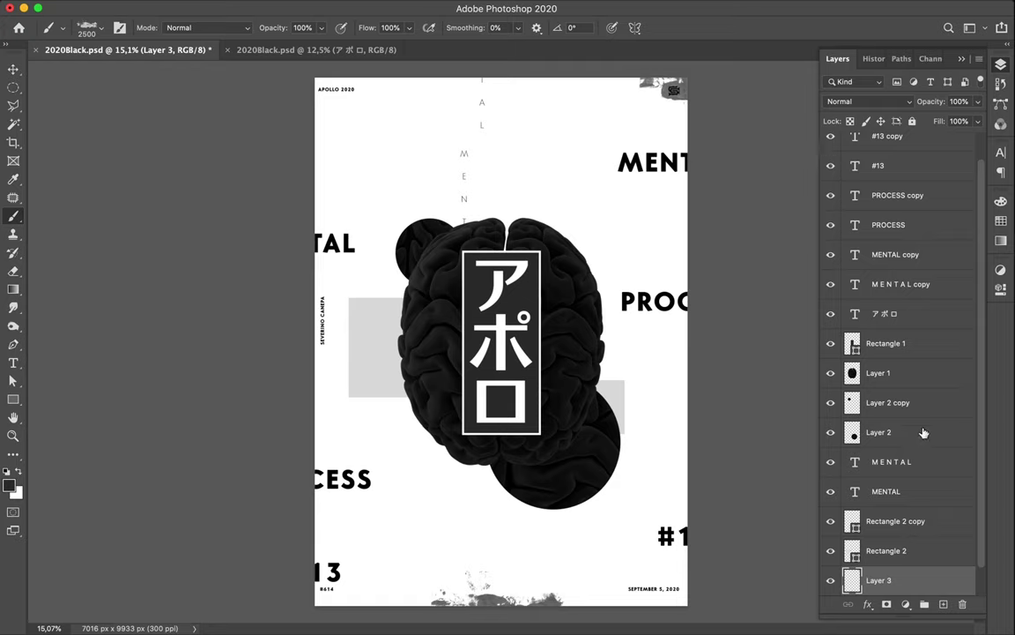
Add an empty Layer 4 and set the foreground colour to white from the Swatches panel
click(944, 605)
click(9, 483)
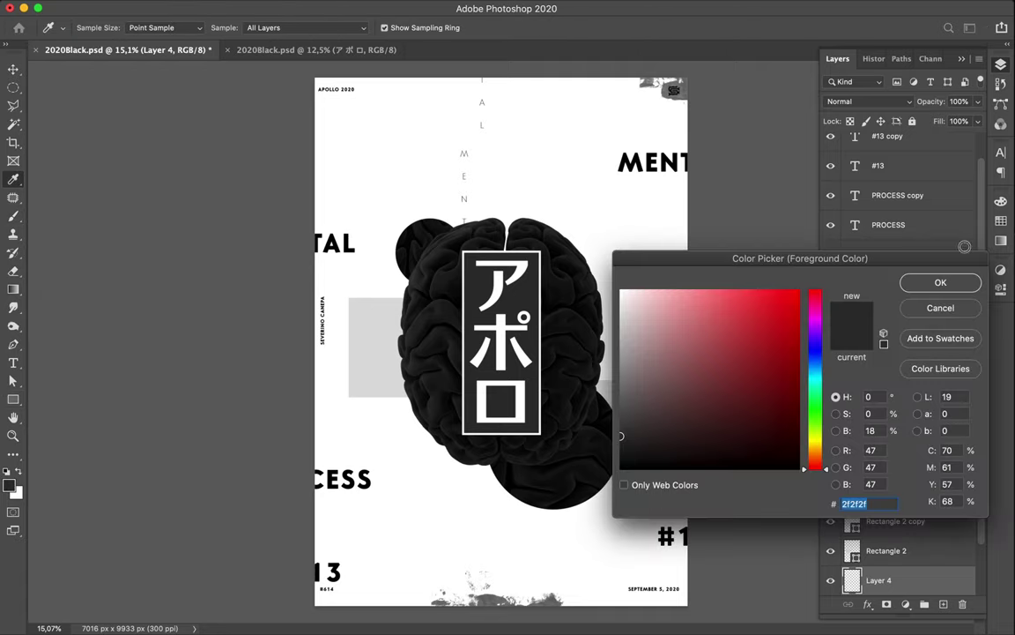
click(1003, 226)
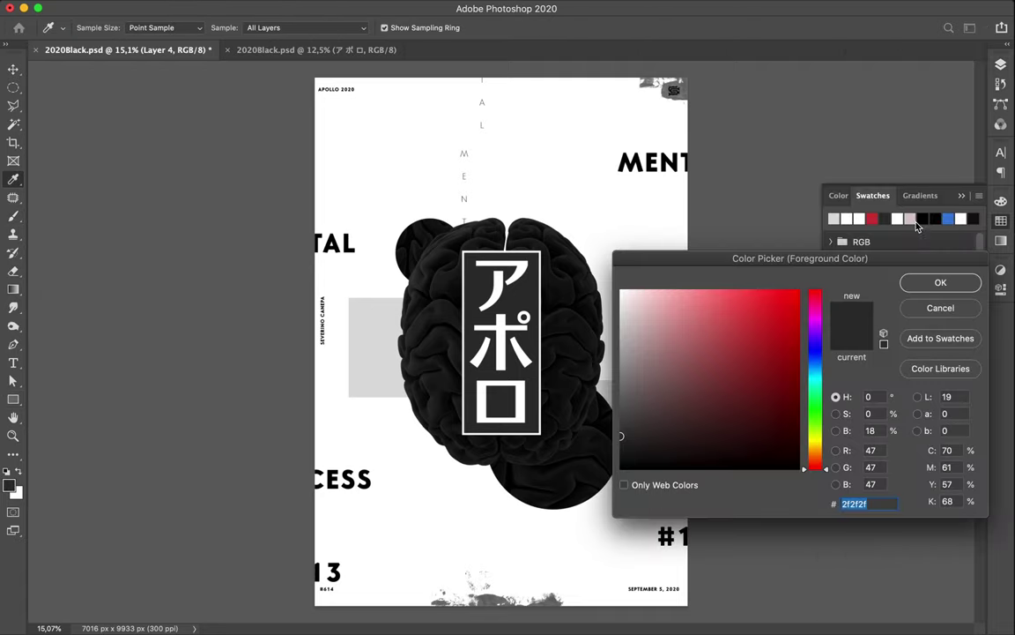
click(941, 282)
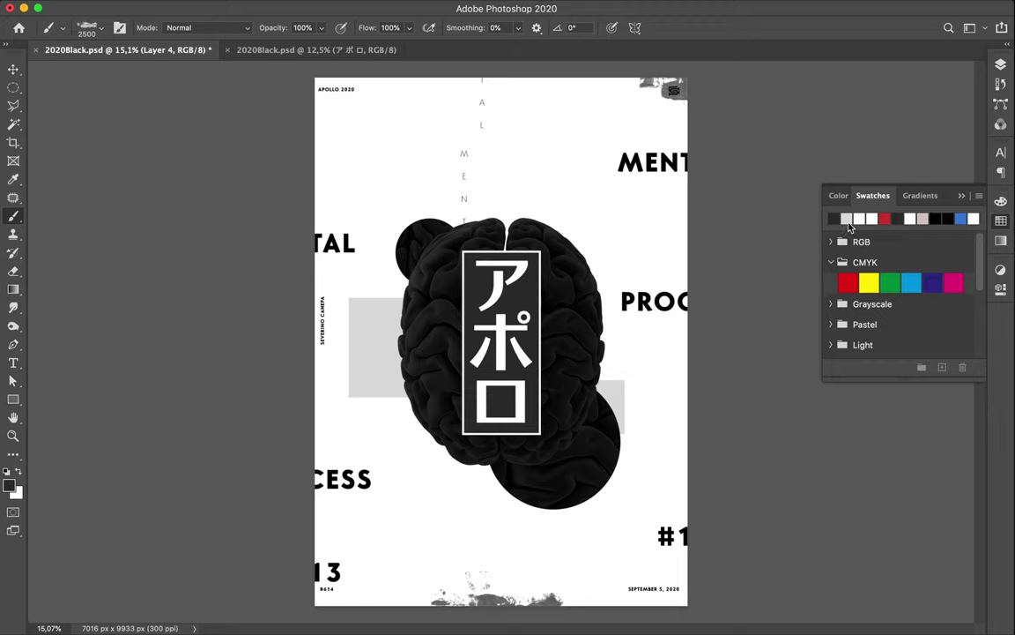
click(850, 218)
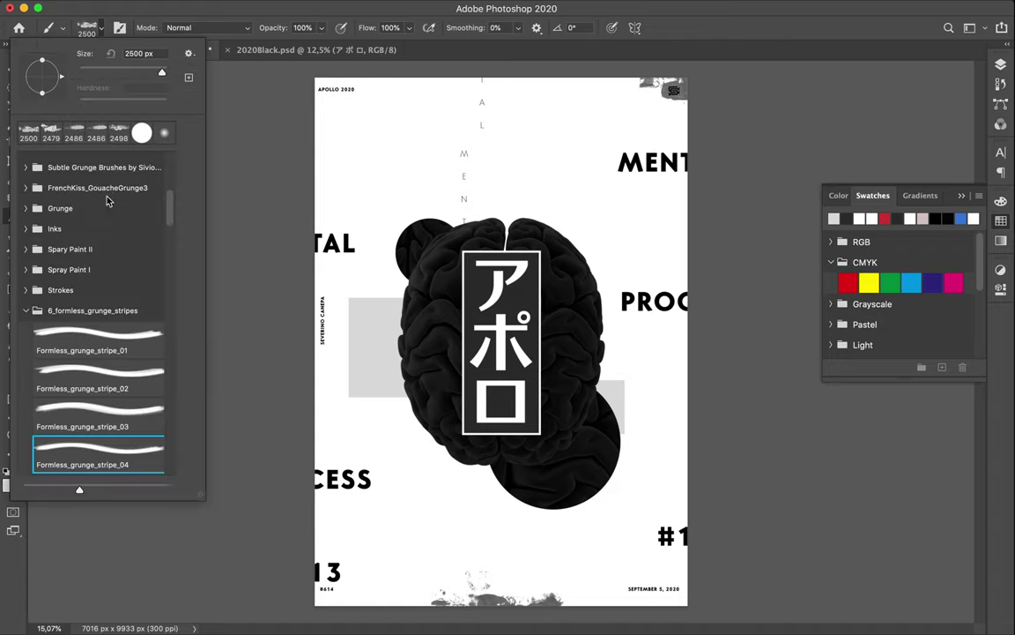
scroll(108, 284, down, 1)
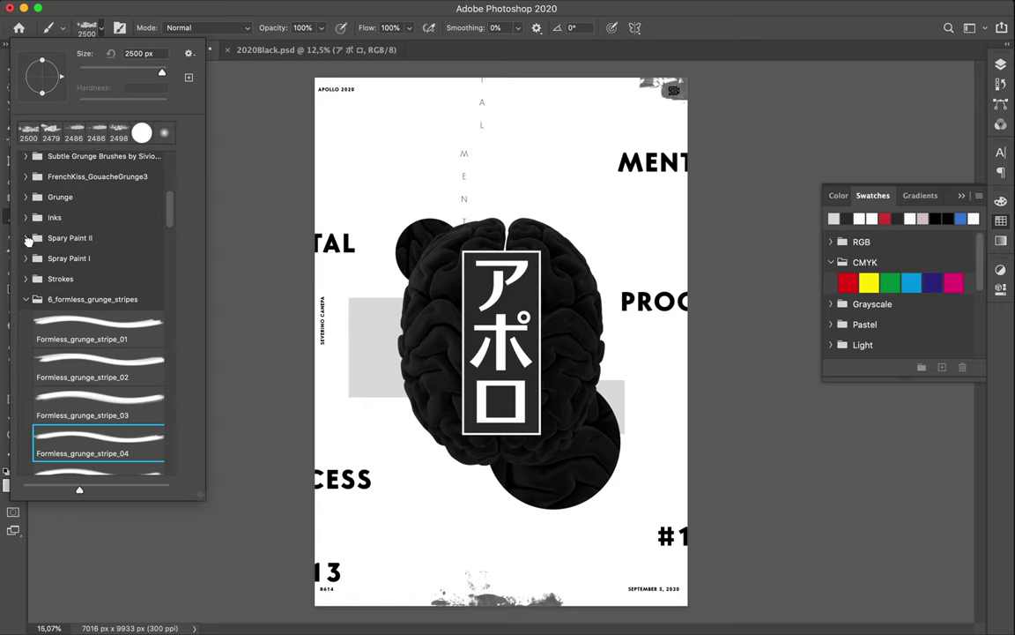
Try the first Spary Paint II brush with a stroke across the top, then undo it
click(28, 238)
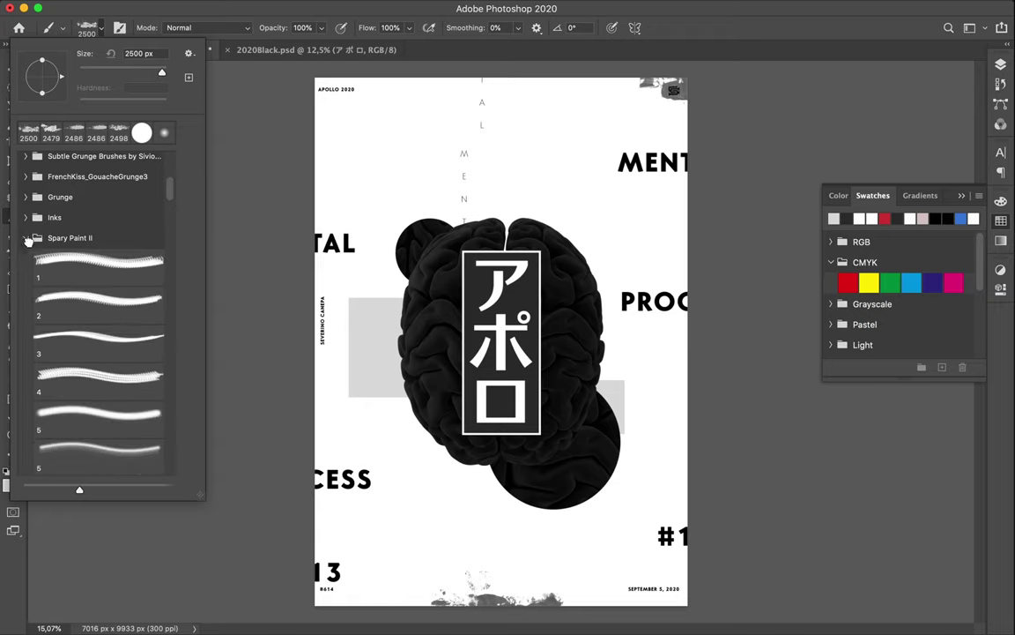
click(74, 265)
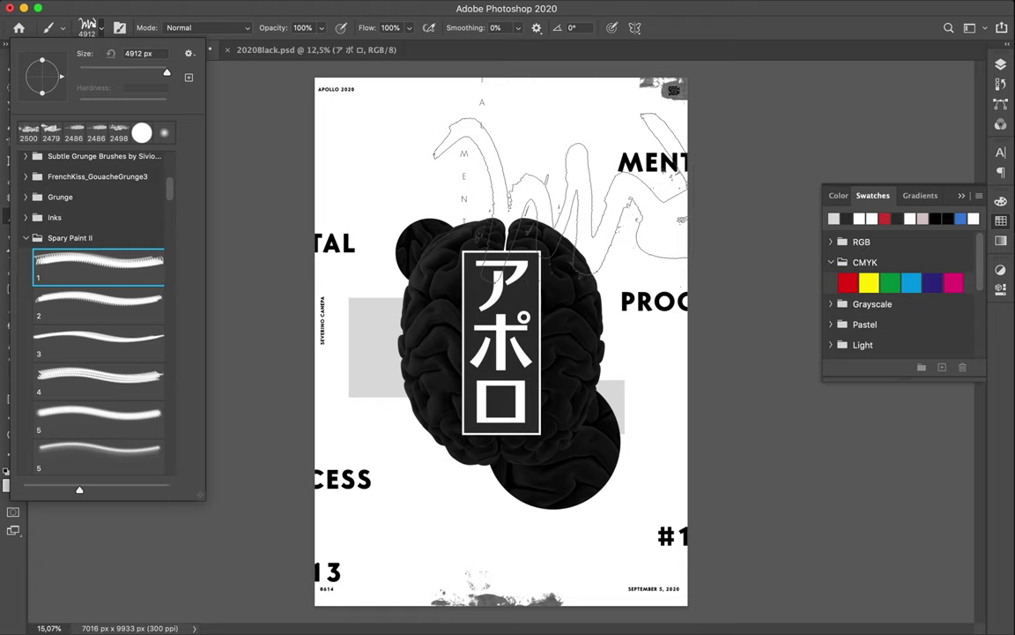
drag(476, 185, 568, 192)
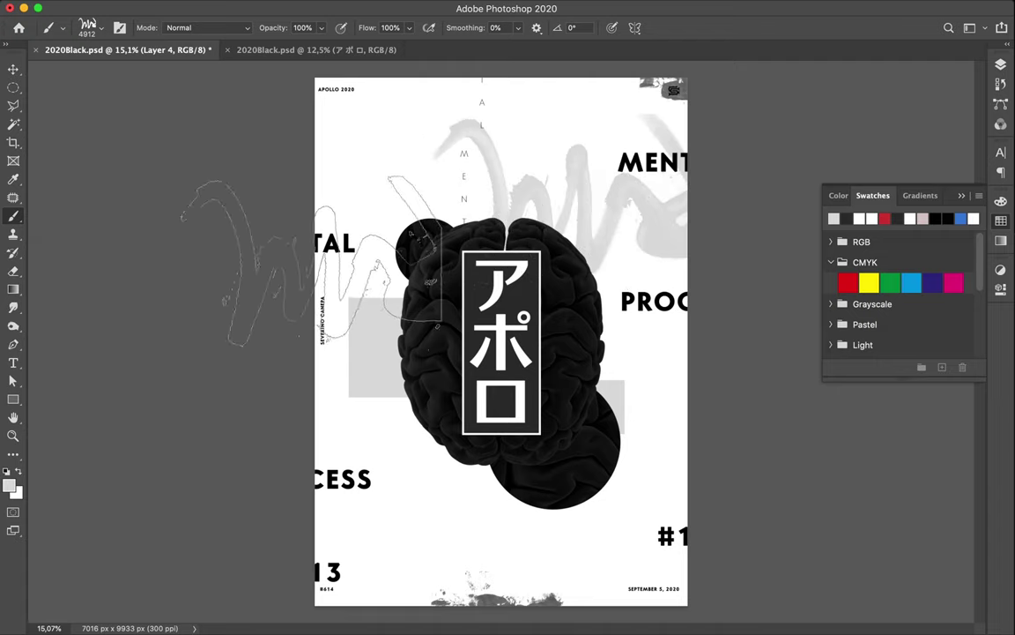
key(super+z)
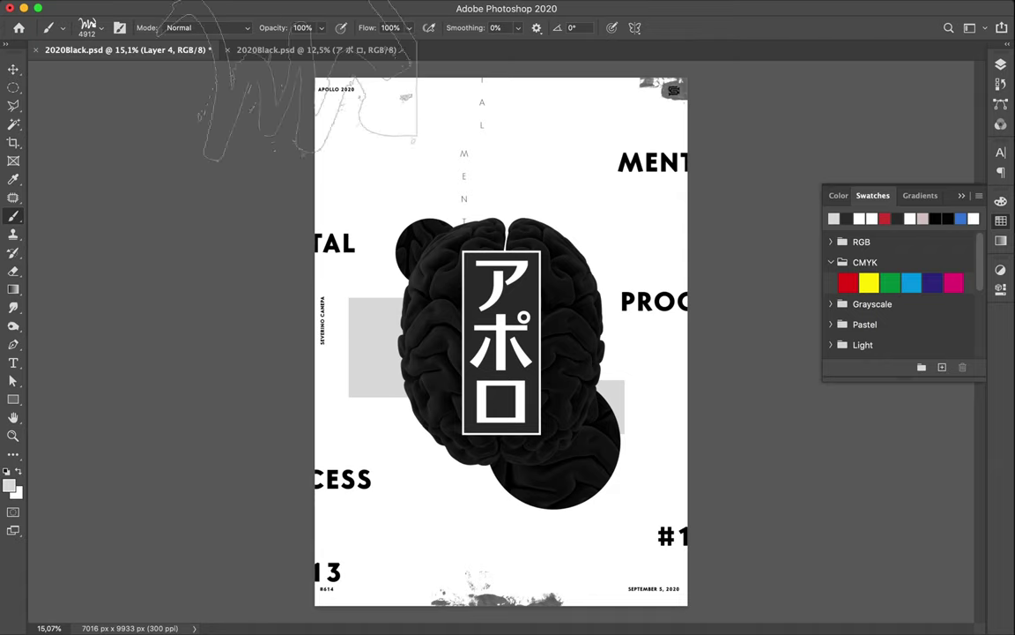
Paint a soft light-grey stroke across the poster's top with the third spray brush
click(102, 29)
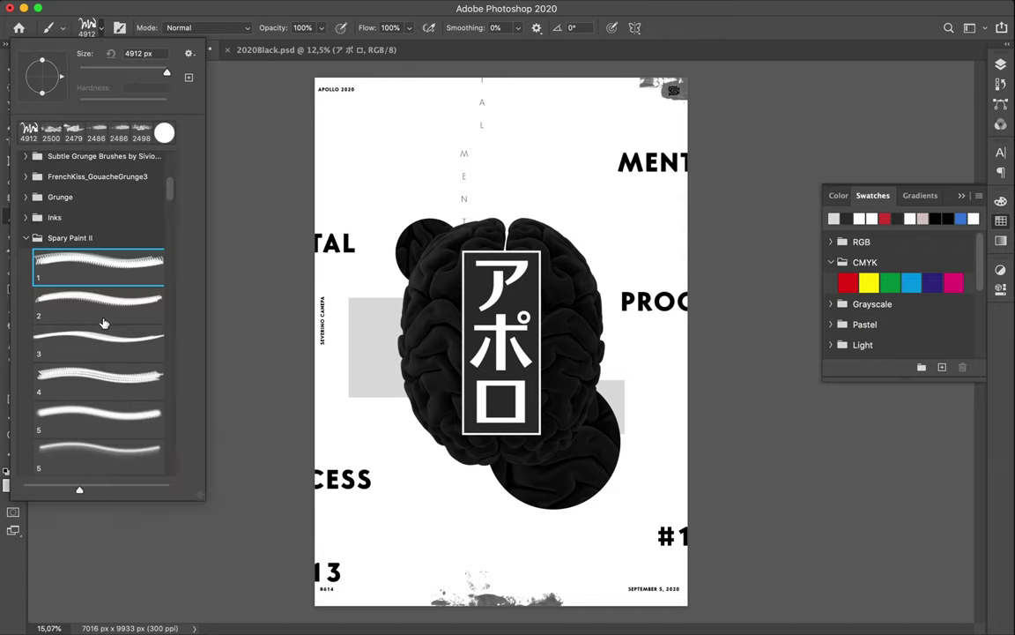
click(100, 310)
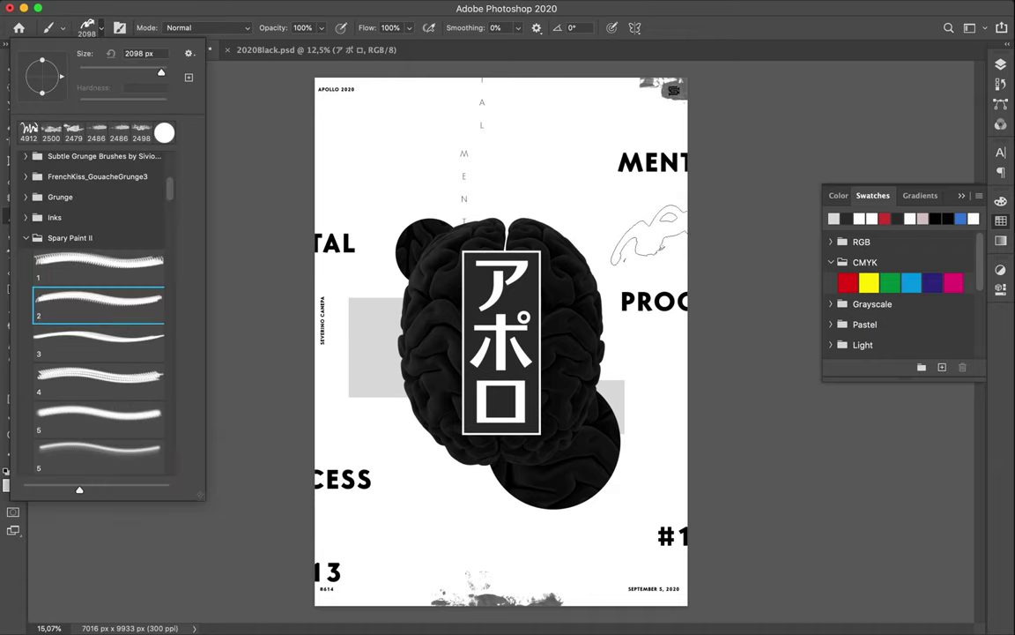
click(101, 304)
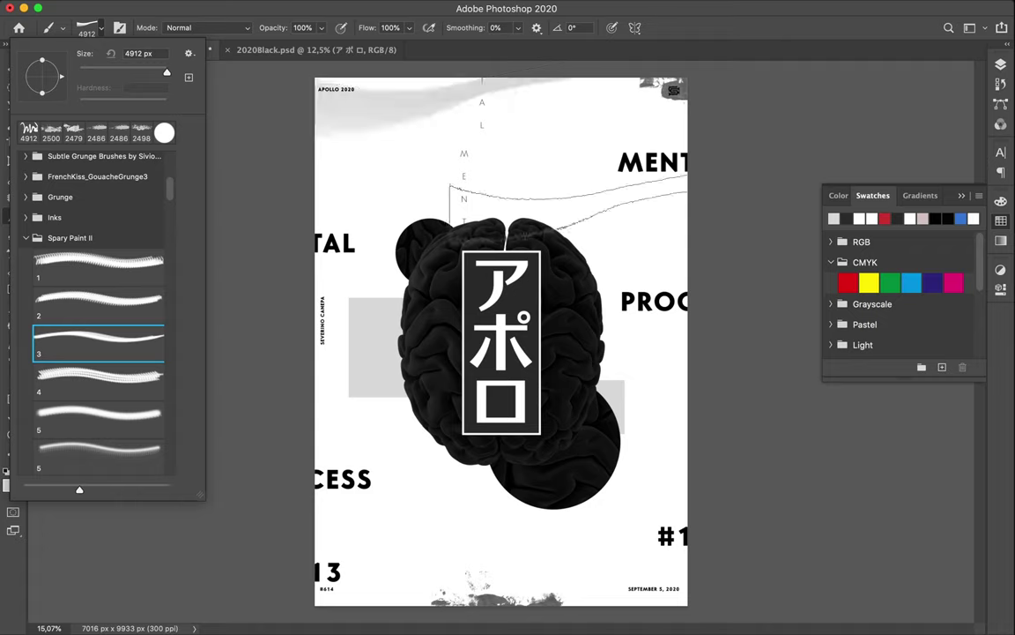
drag(481, 88, 318, 133)
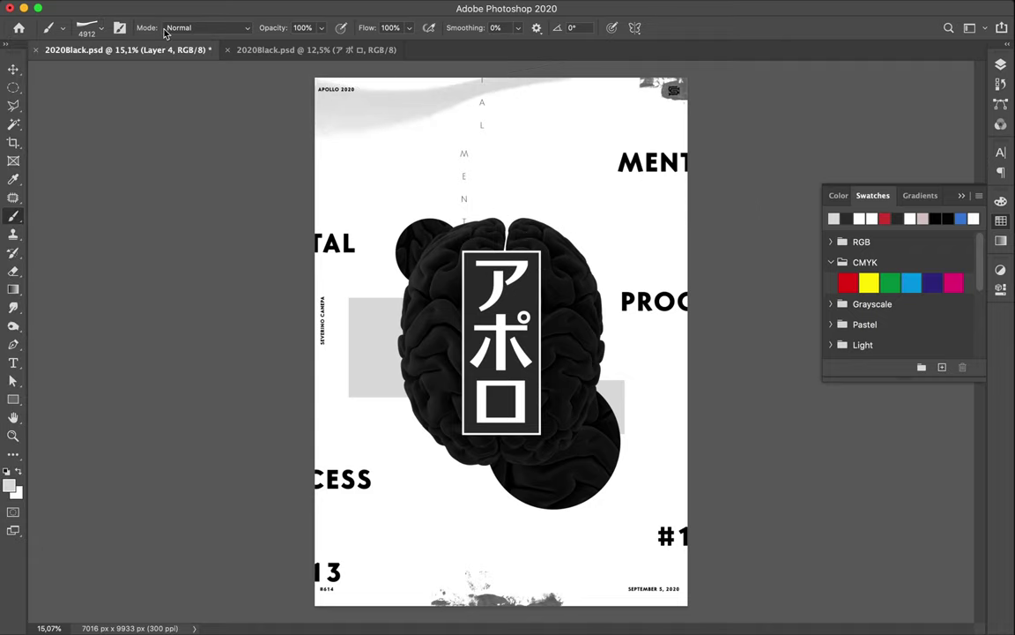
Switch to the fifth, soft 1306 px spray-paint brush
click(94, 27)
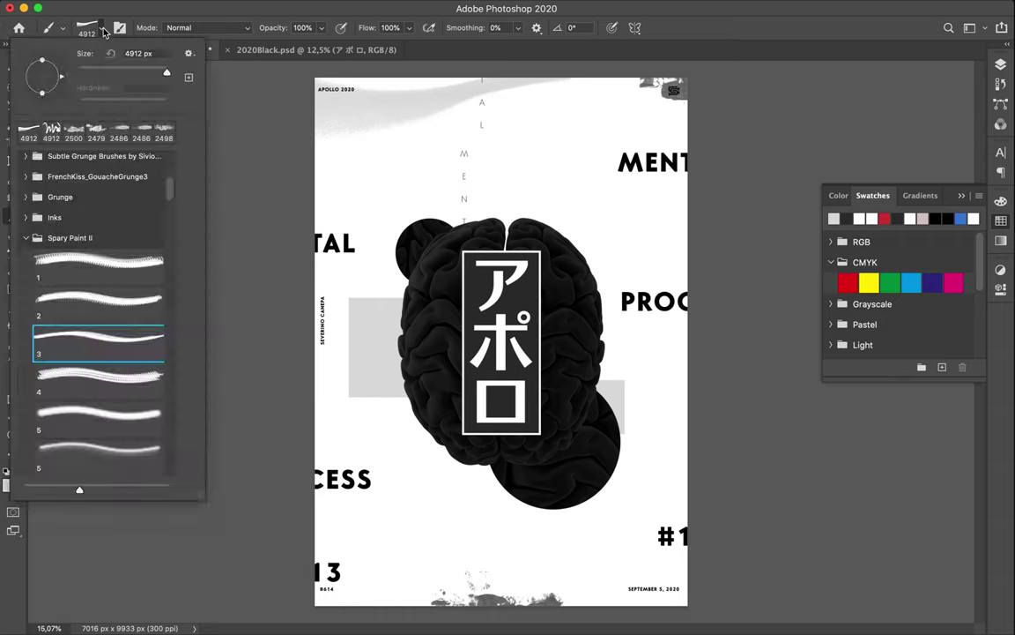
click(103, 373)
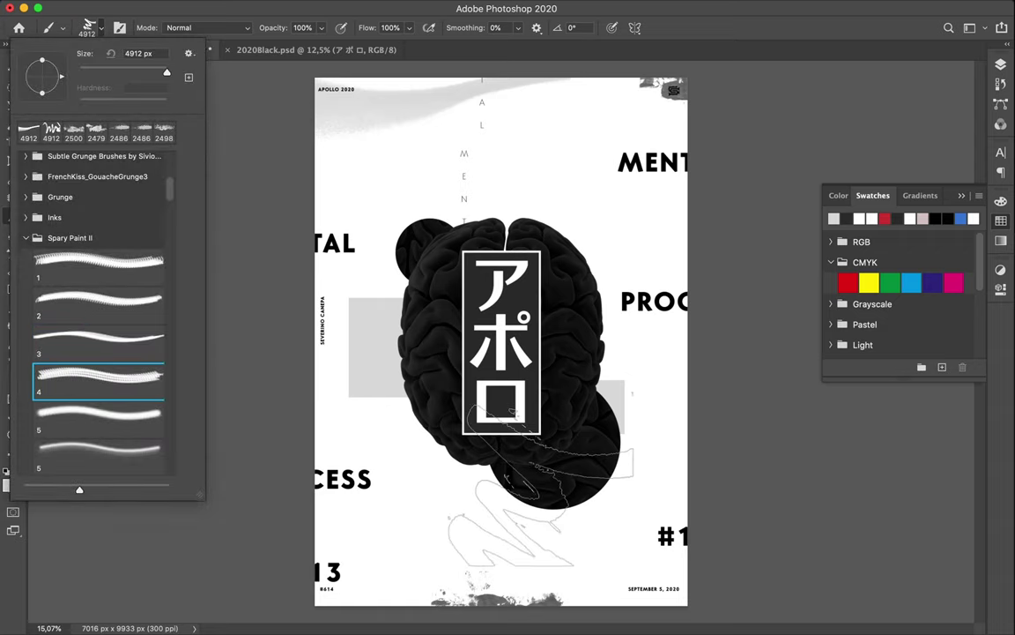
click(110, 422)
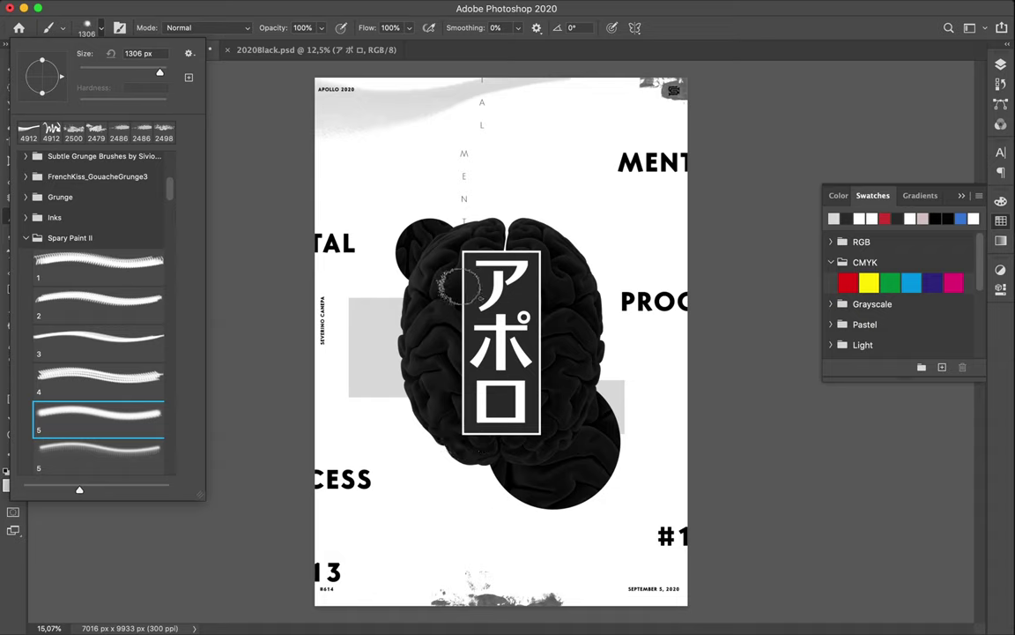
Create Layer 5 and move it just above the brain layer
click(1001, 64)
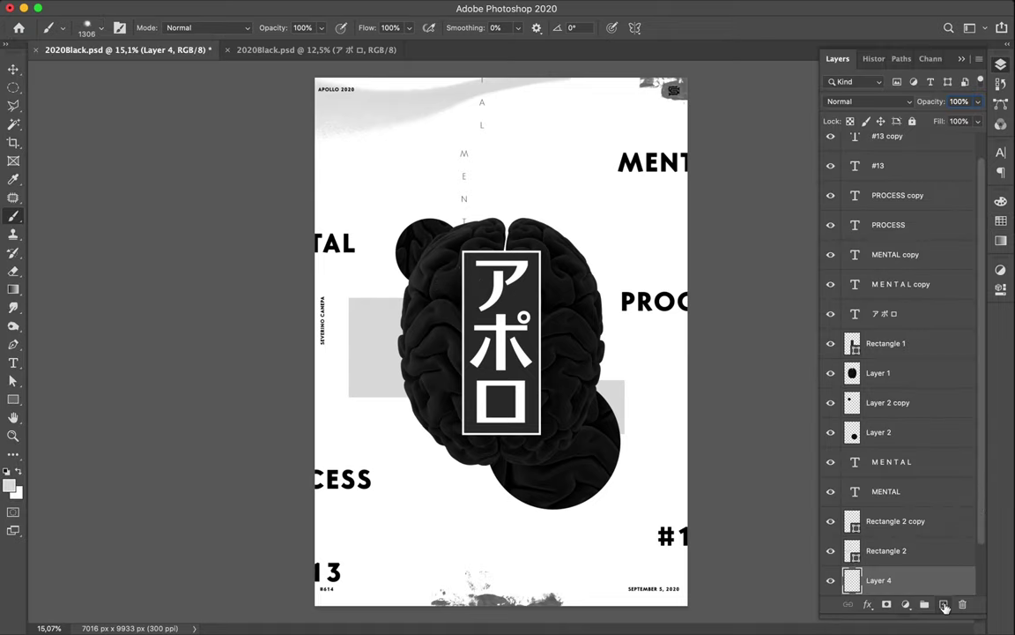
click(944, 604)
mouse_move(911, 582)
mouse_down()
mouse_move(893, 338)
mouse_move(896, 388)
mouse_up()
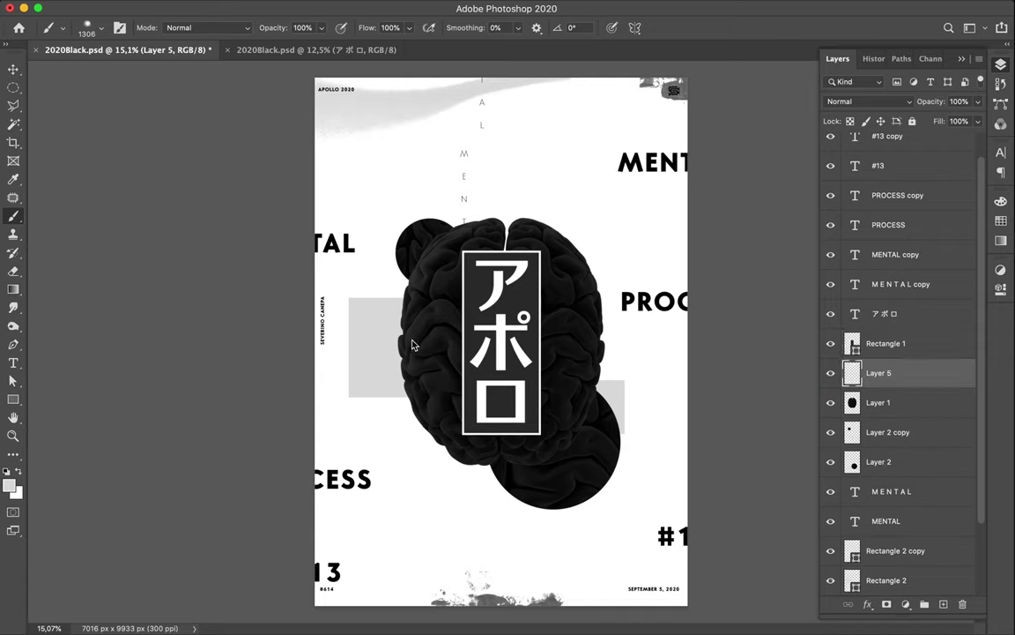
Paint soft white spray highlights at the katakana box's top-left and bottom-right corners
click(457, 300)
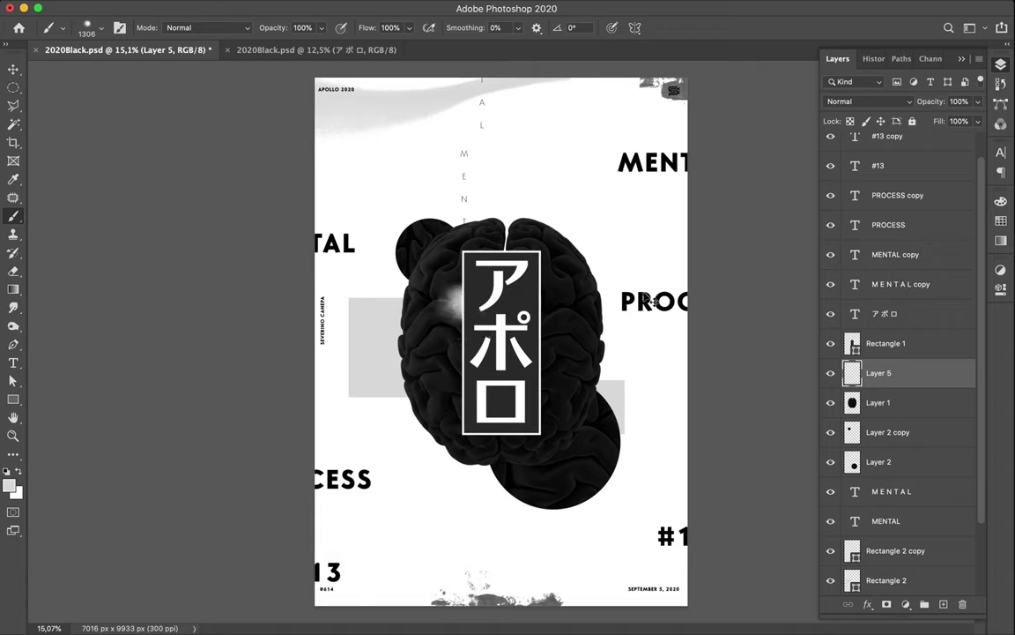
key(super+z)
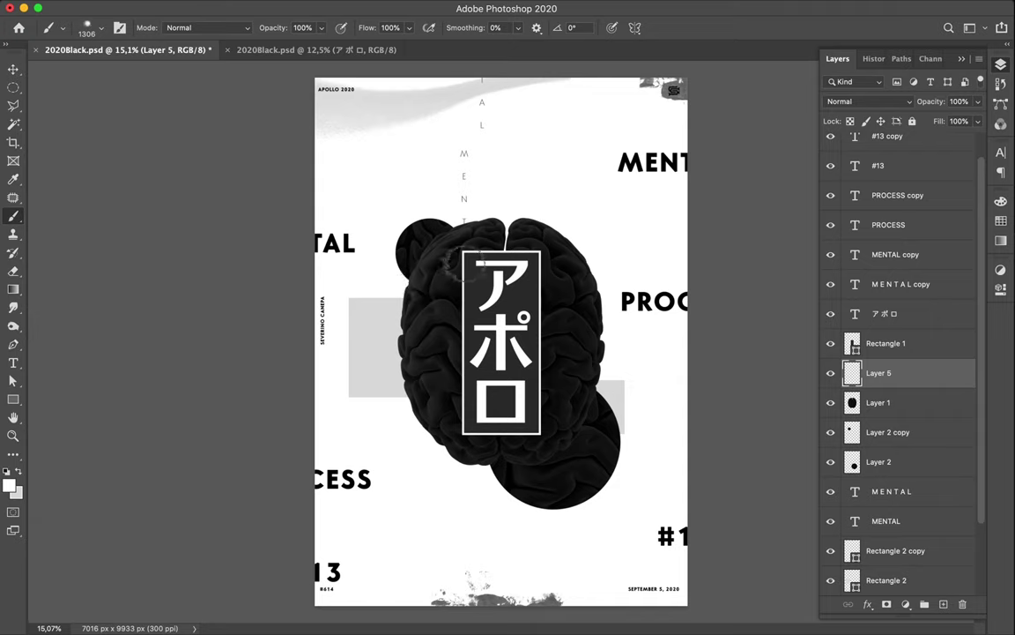
drag(458, 257, 481, 269)
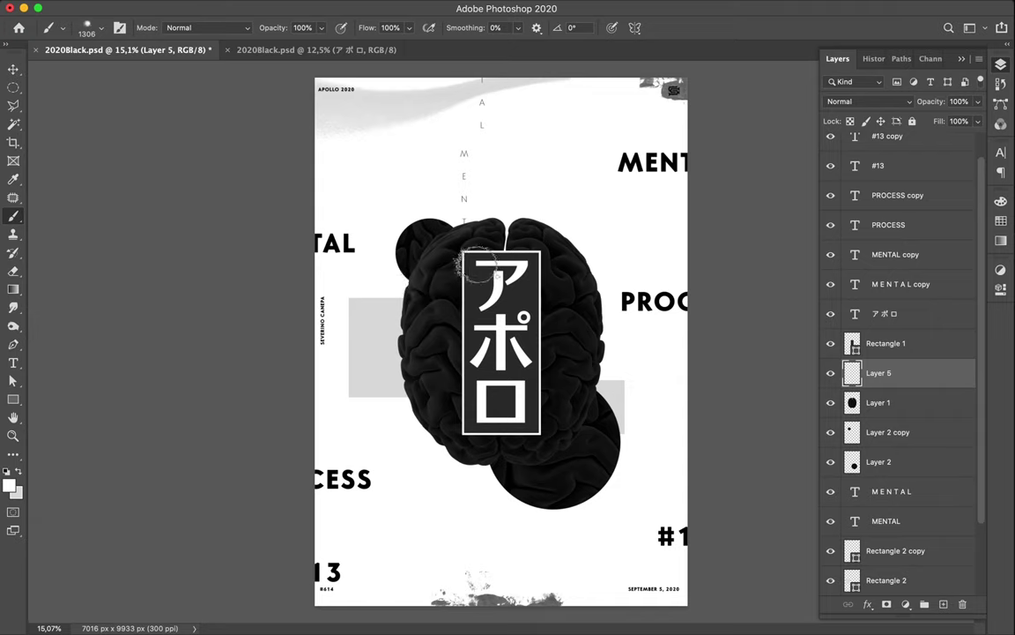
drag(428, 236, 481, 264)
key(super+z)
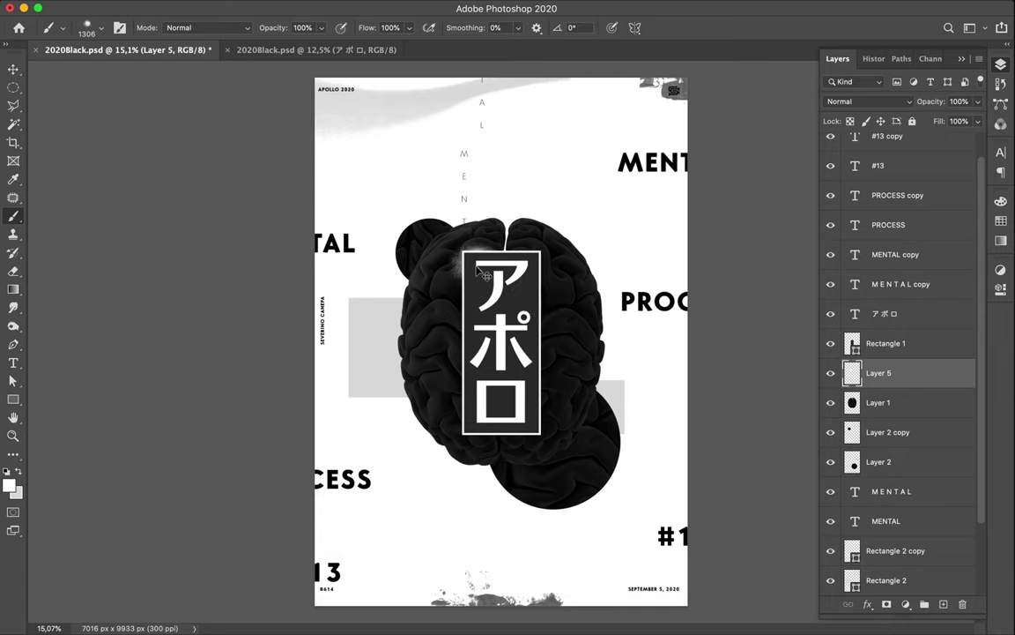
drag(423, 233, 476, 260)
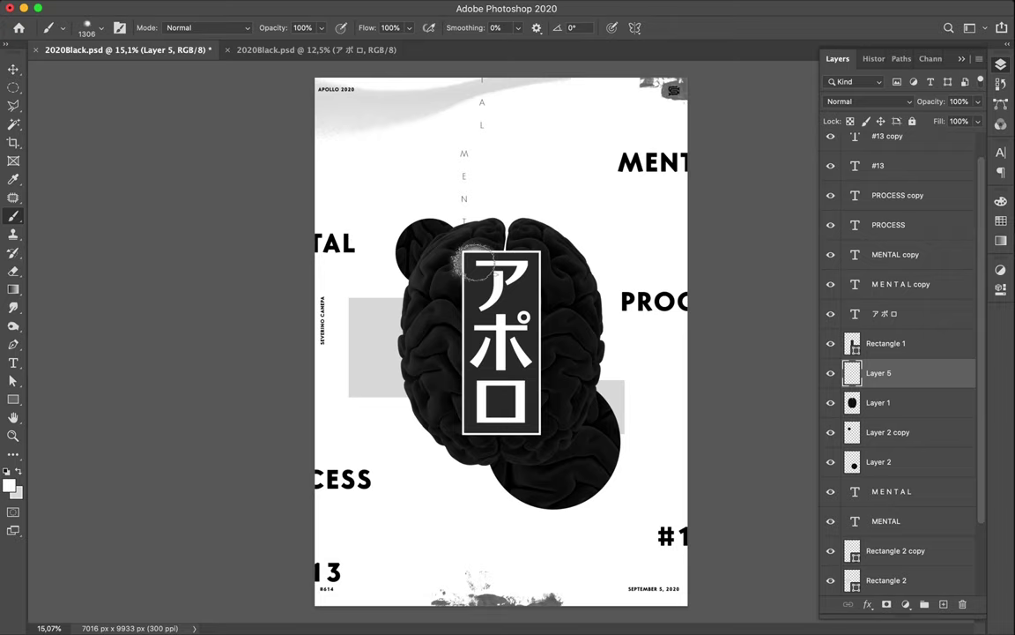
drag(427, 236, 468, 265)
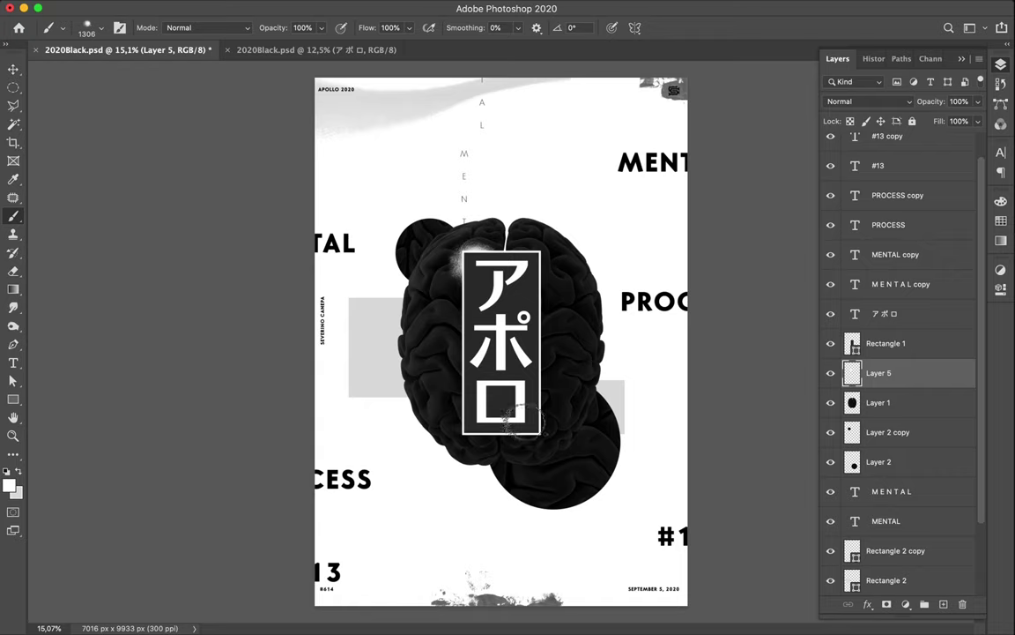
click(536, 430)
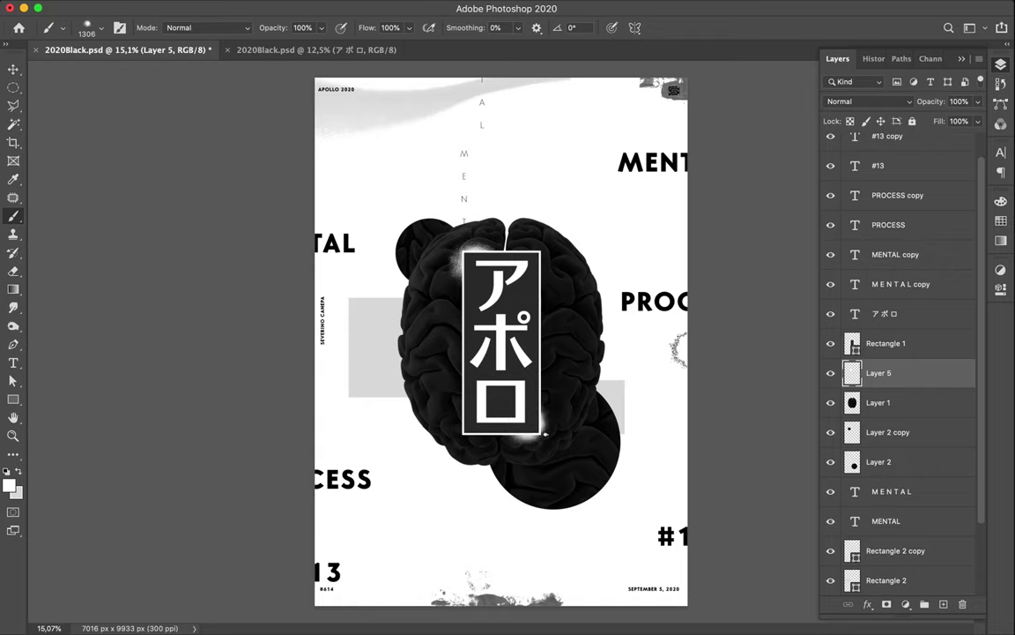
key(v)
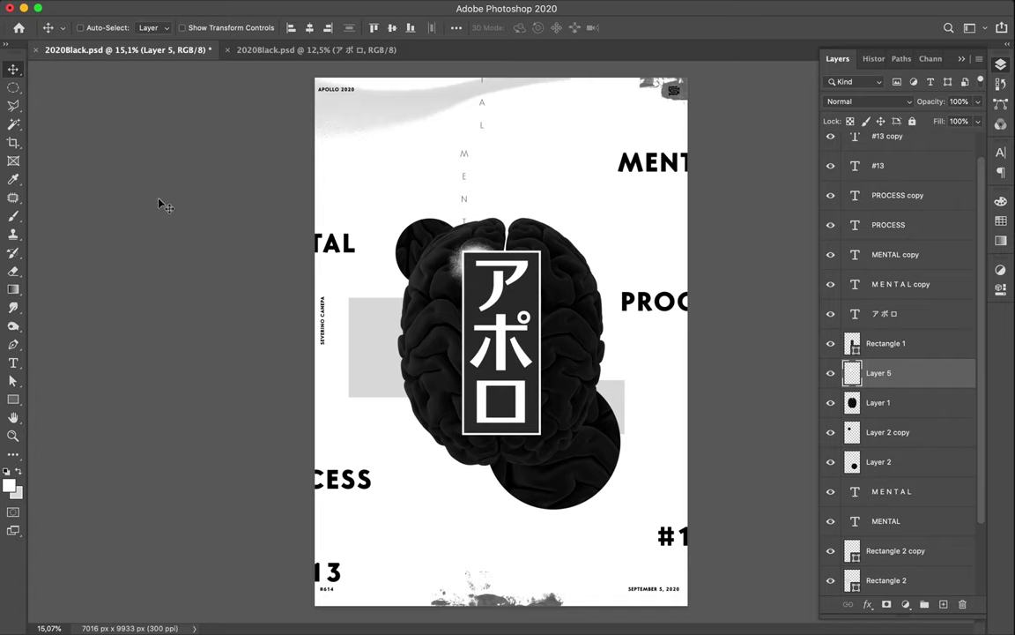
Audition spray brushes 5, 7 and 9 with white trial strokes, undoing the one on the brain
click(14, 216)
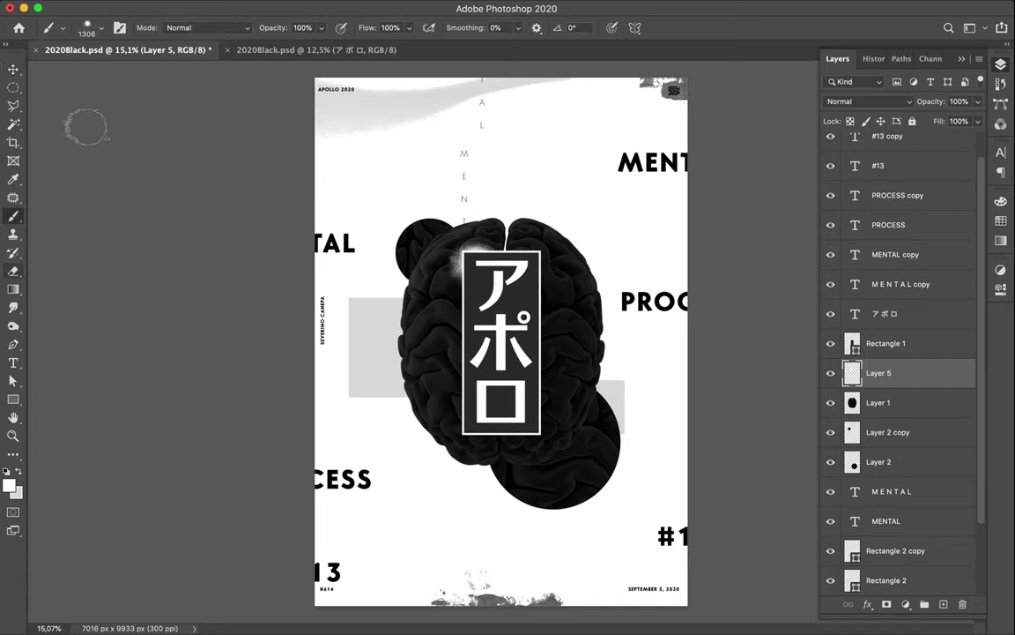
click(93, 31)
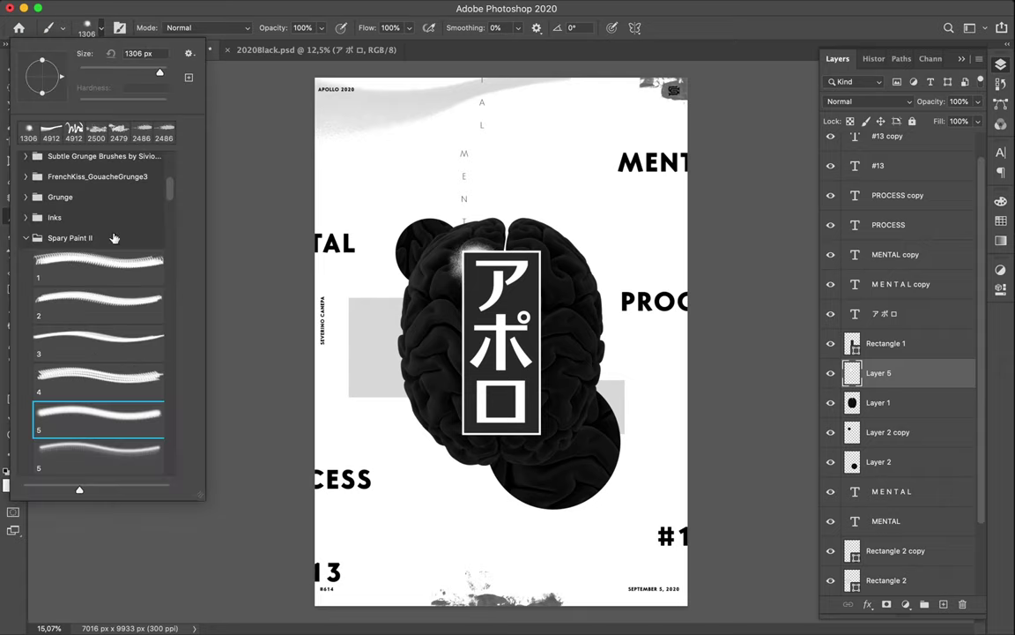
scroll(113, 261, down, 2)
scroll(114, 290, down, 2)
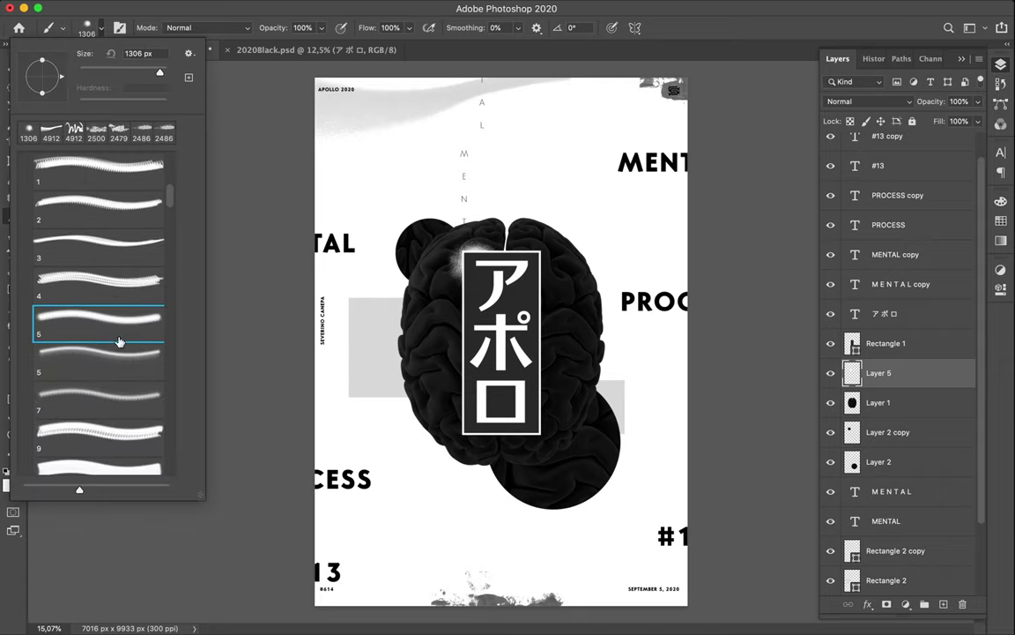
scroll(120, 345, down, 1)
click(106, 309)
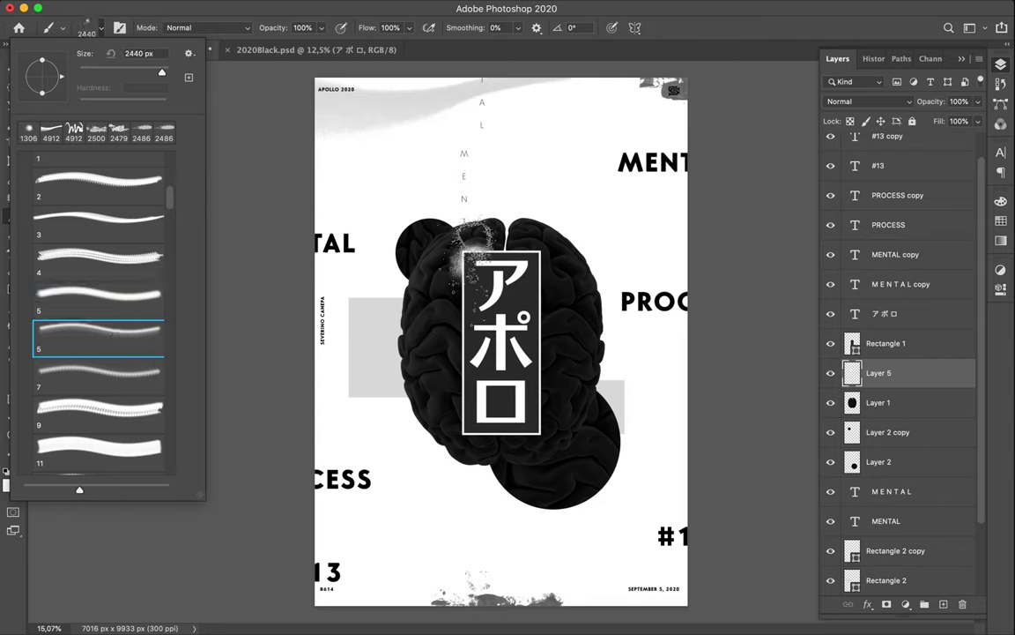
drag(476, 238, 462, 291)
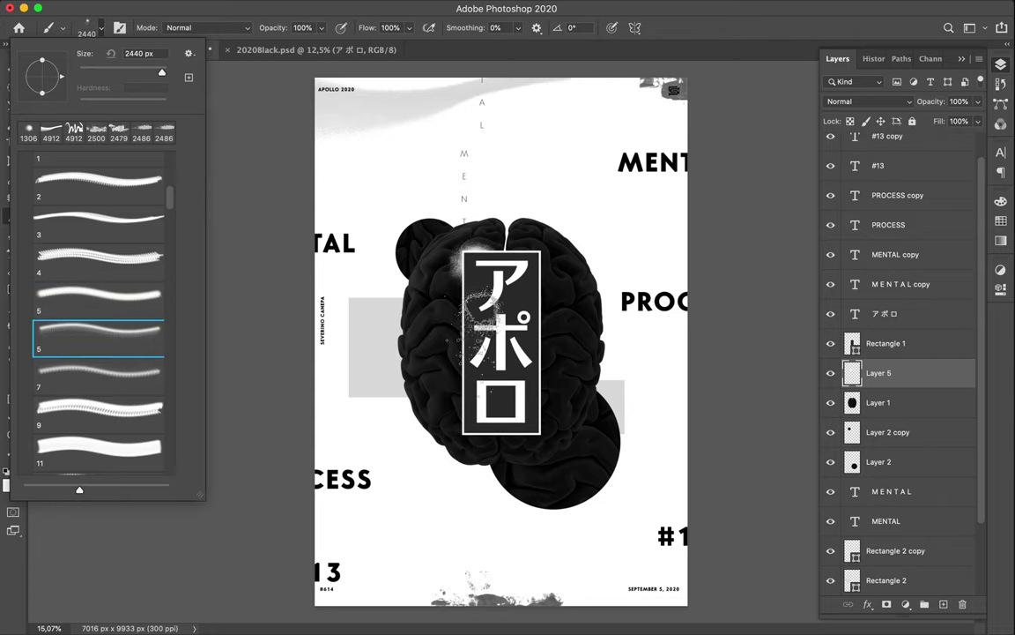
click(129, 387)
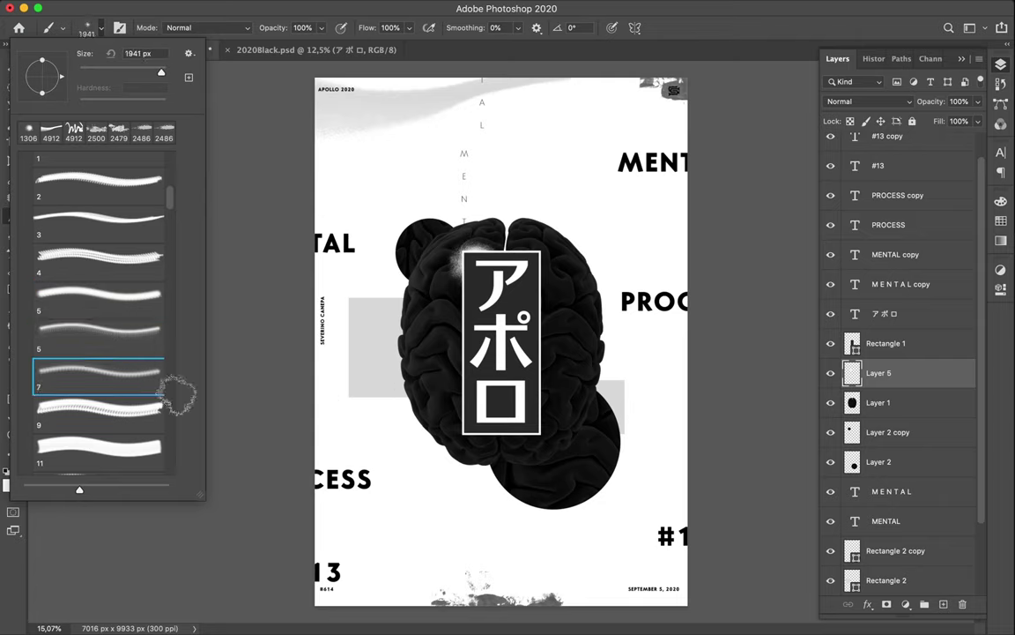
click(97, 408)
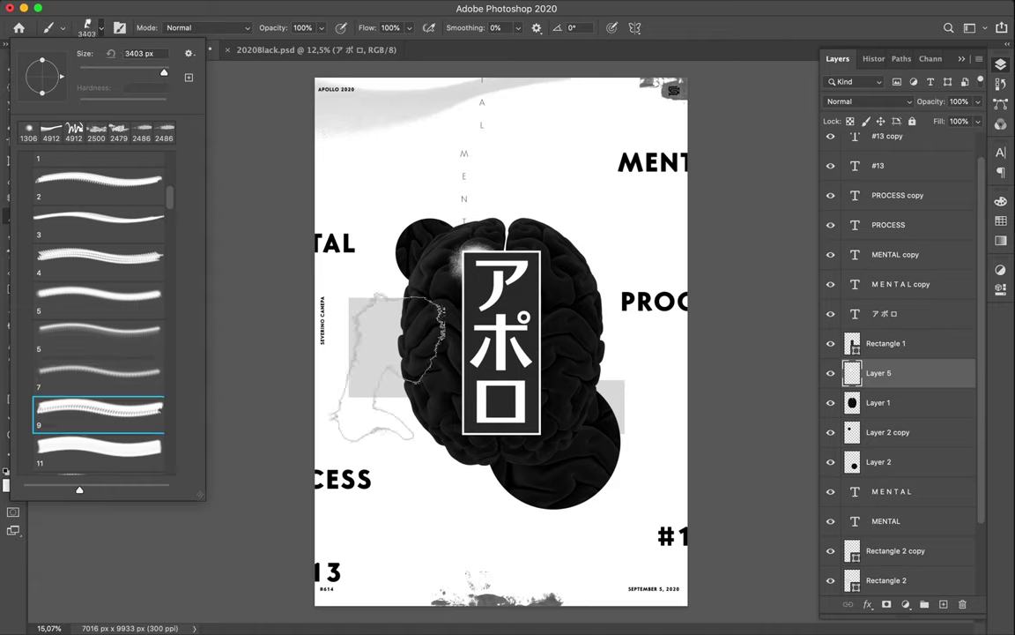
drag(388, 352, 423, 335)
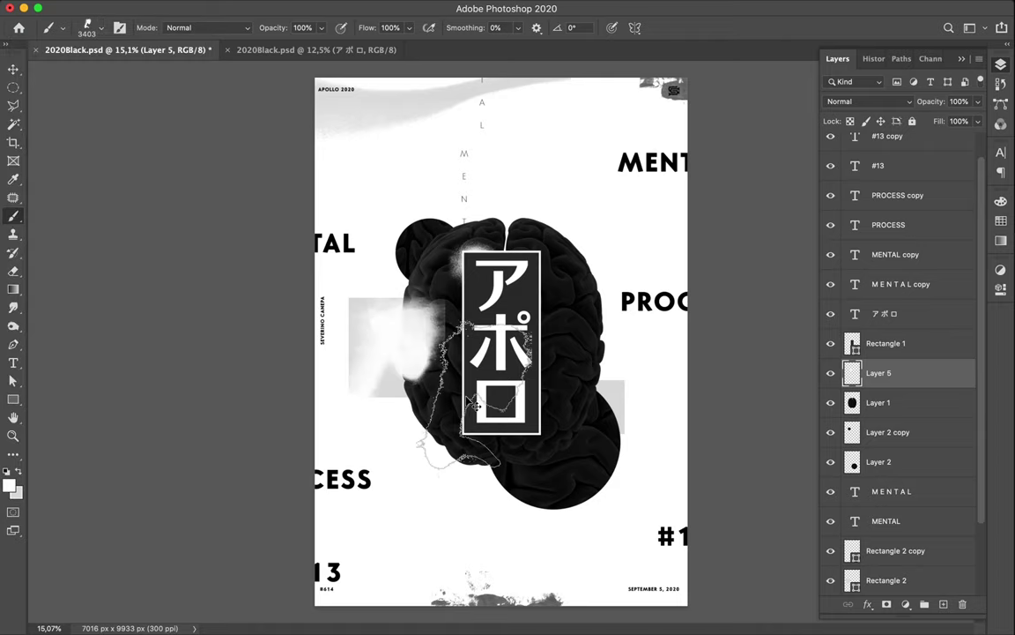
key(super+z)
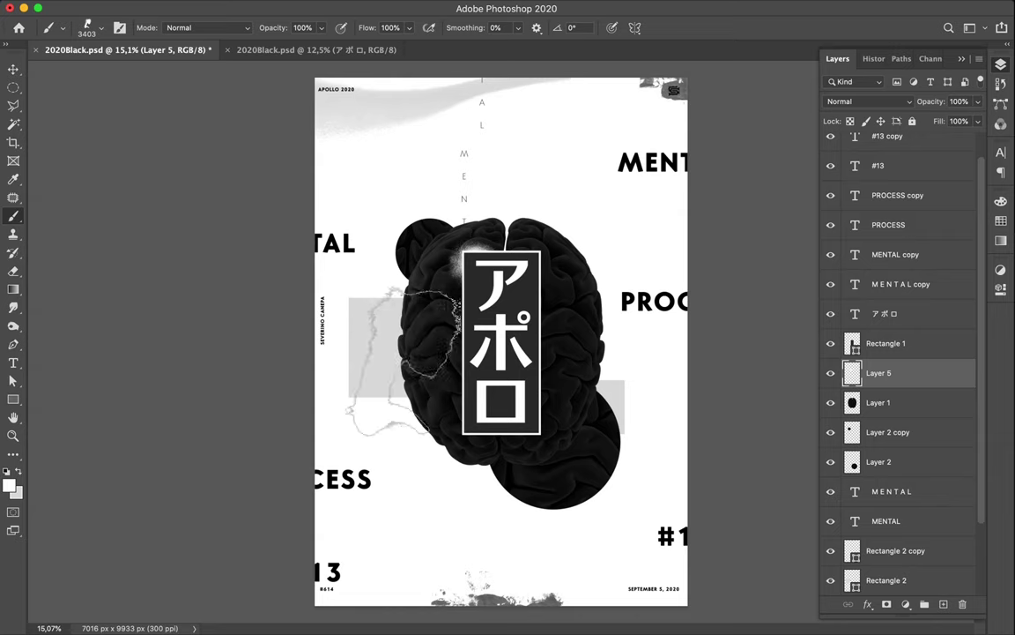
Try brushes 11, 14, 16 and the dripping brush 11, undoing its trial stroke
click(92, 28)
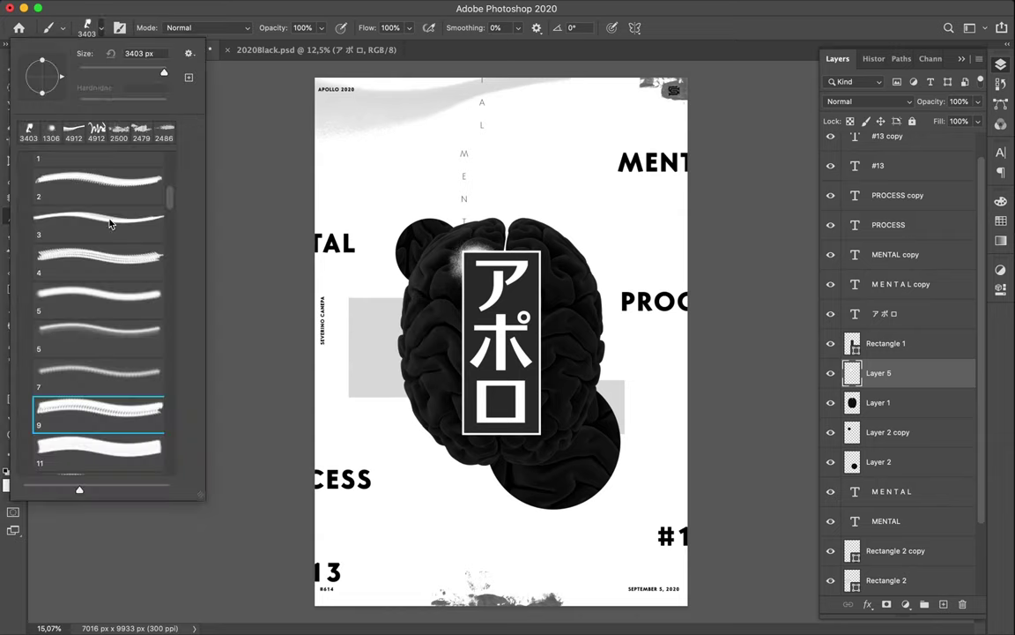
click(125, 445)
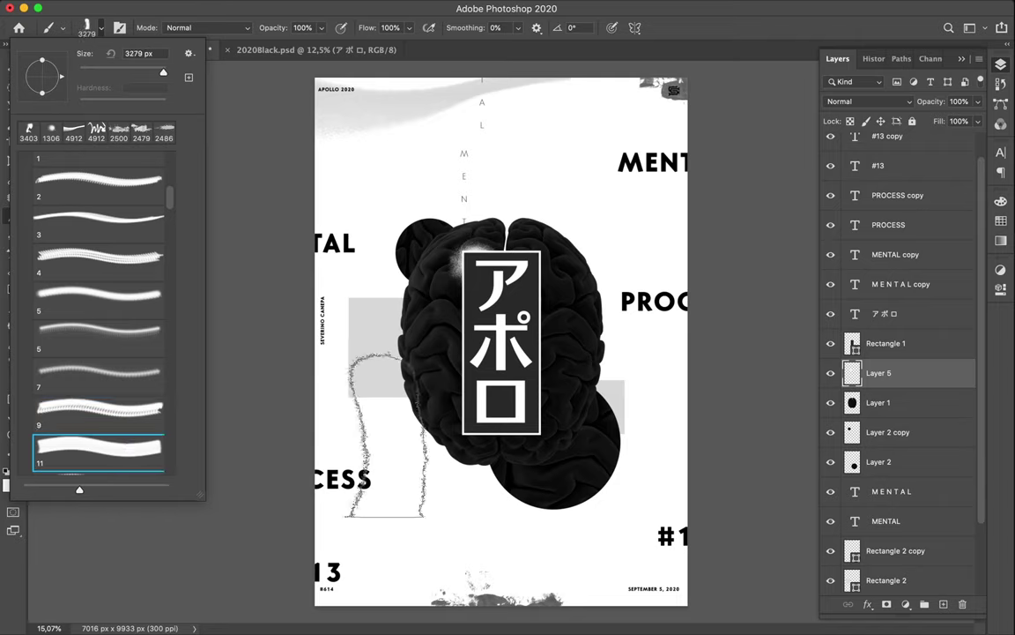
scroll(119, 375, down, 1)
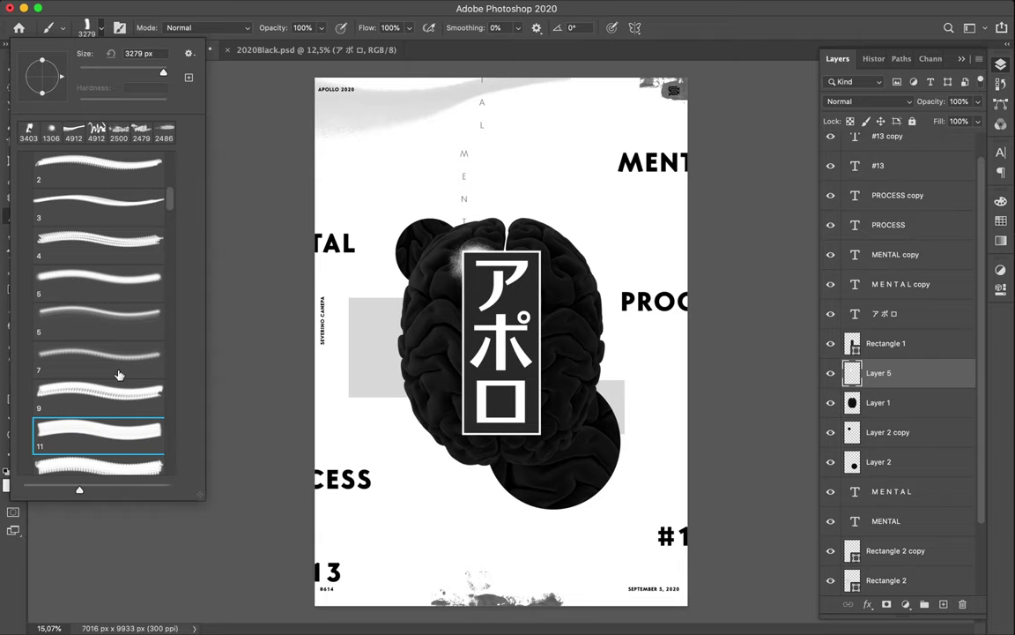
scroll(119, 374, down, 2)
scroll(119, 374, down, 3)
scroll(119, 374, down, 2)
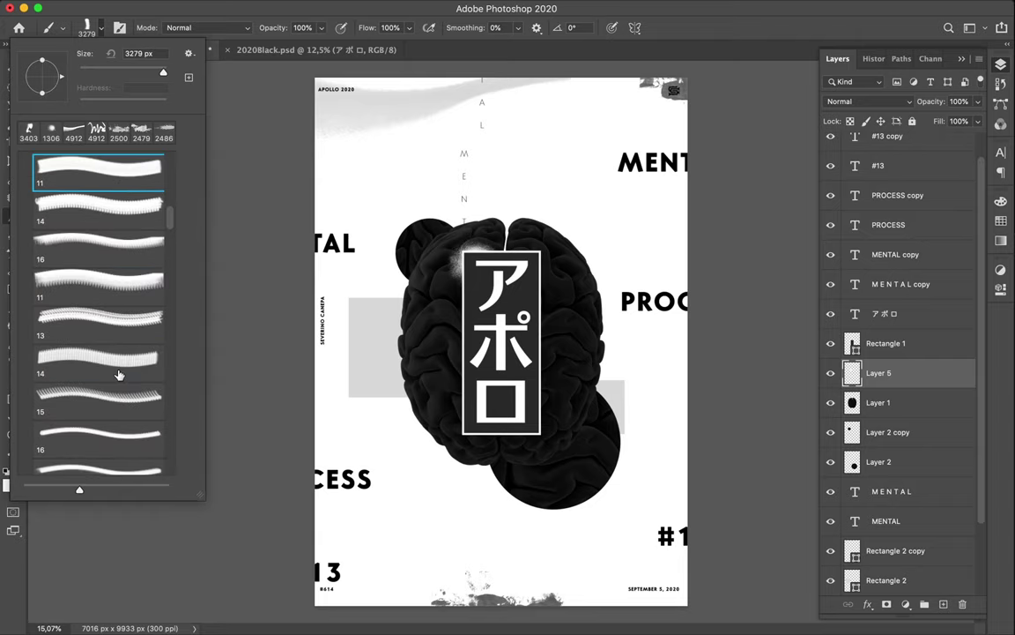
click(115, 211)
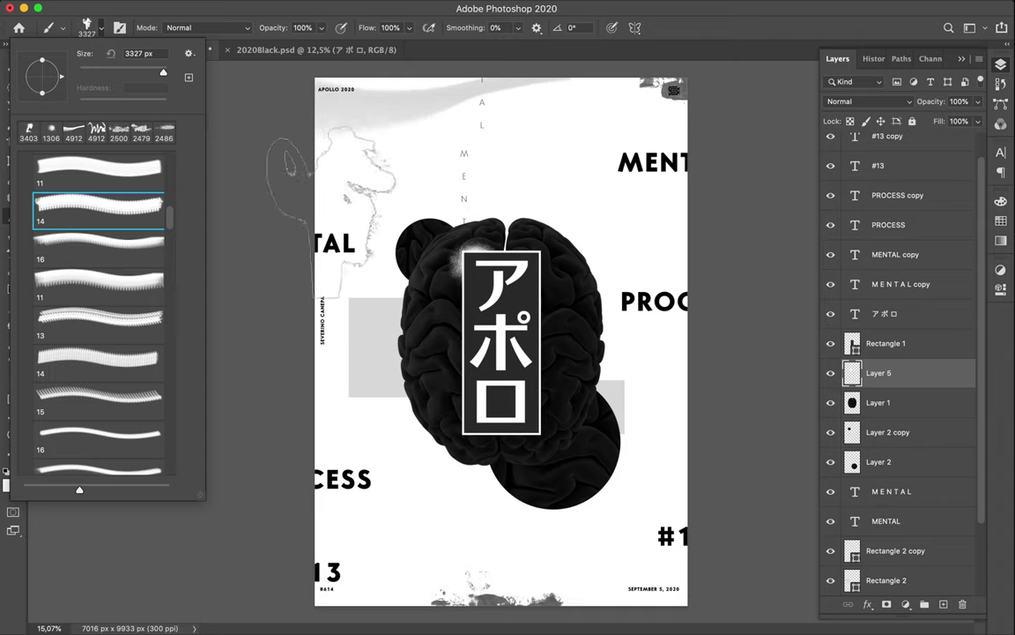
click(99, 249)
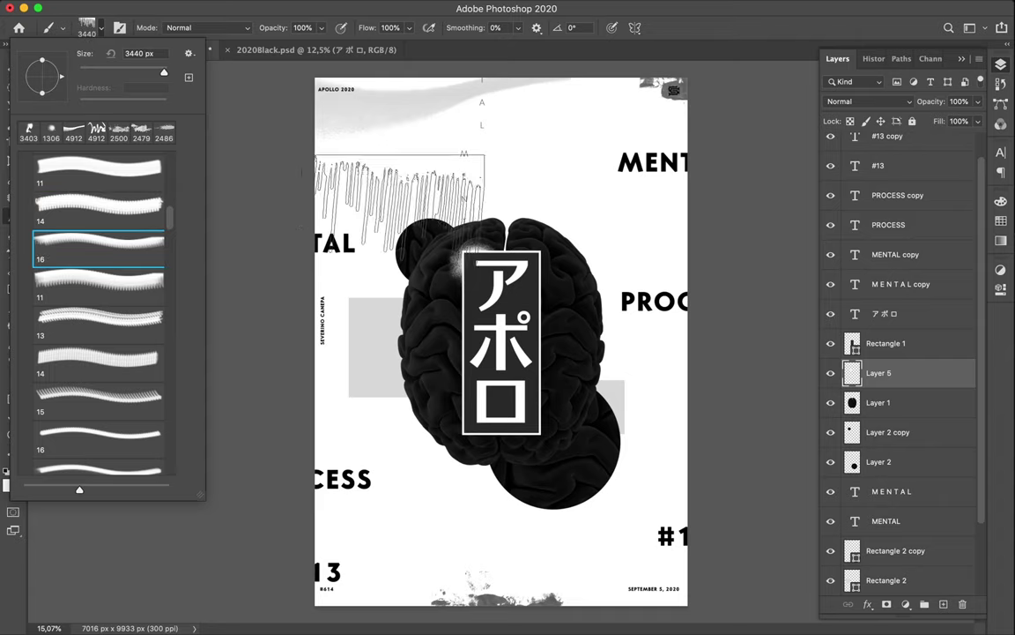
click(87, 287)
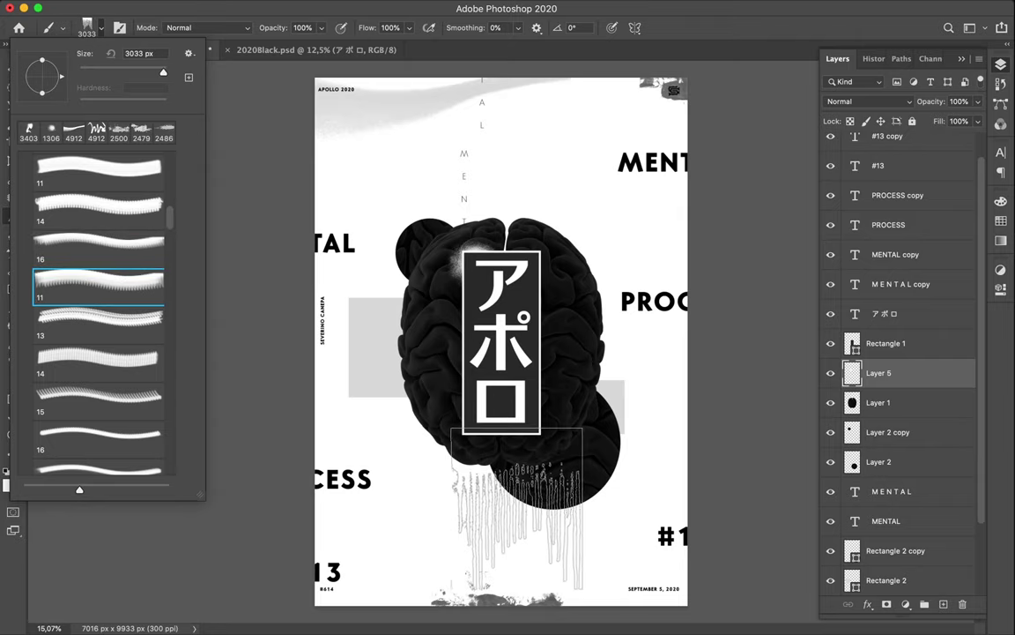
drag(511, 484, 653, 440)
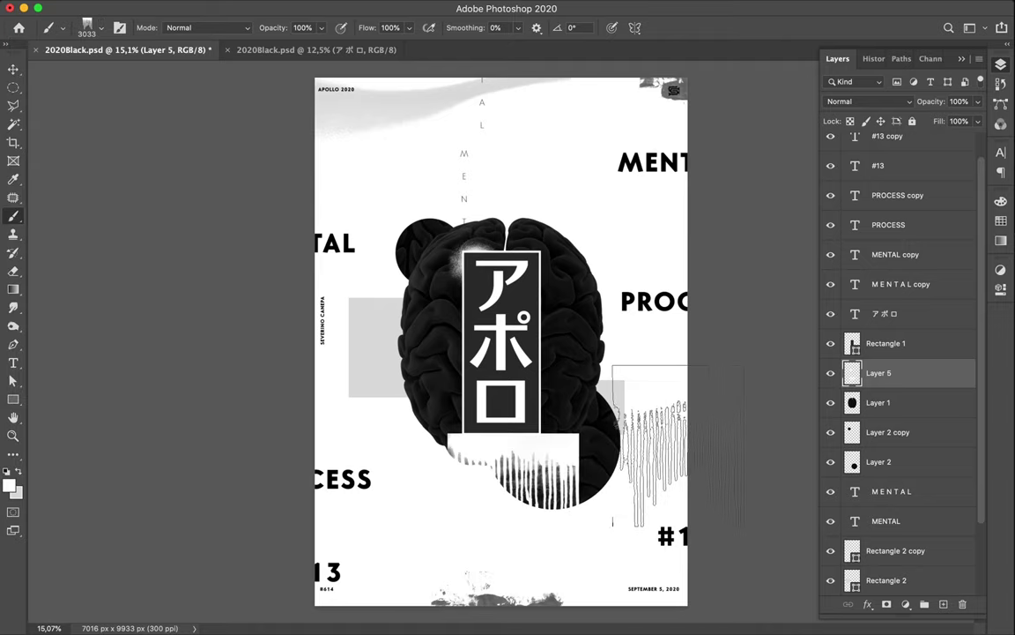
key(cmd+z)
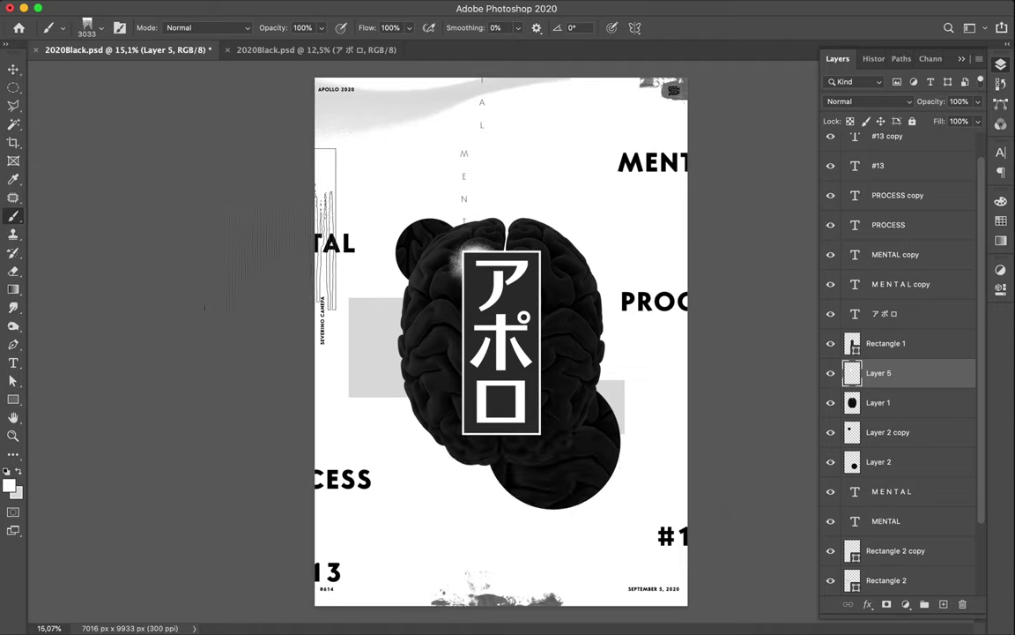
Step through brushes 13 to 16, then test brush 25 with a thin stroke across the lower brain
click(92, 27)
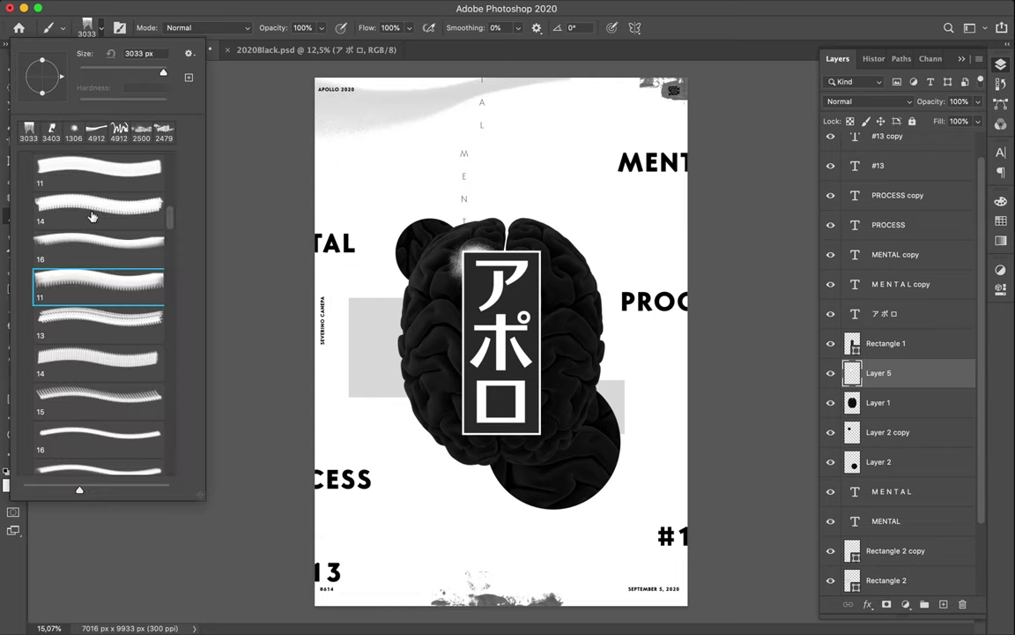
click(90, 314)
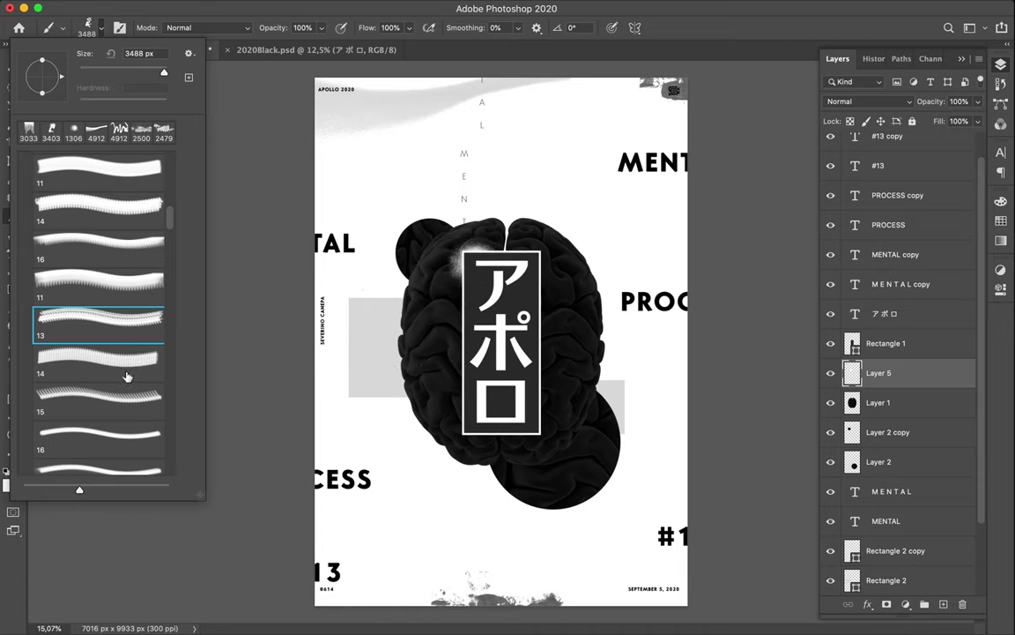
key(period)
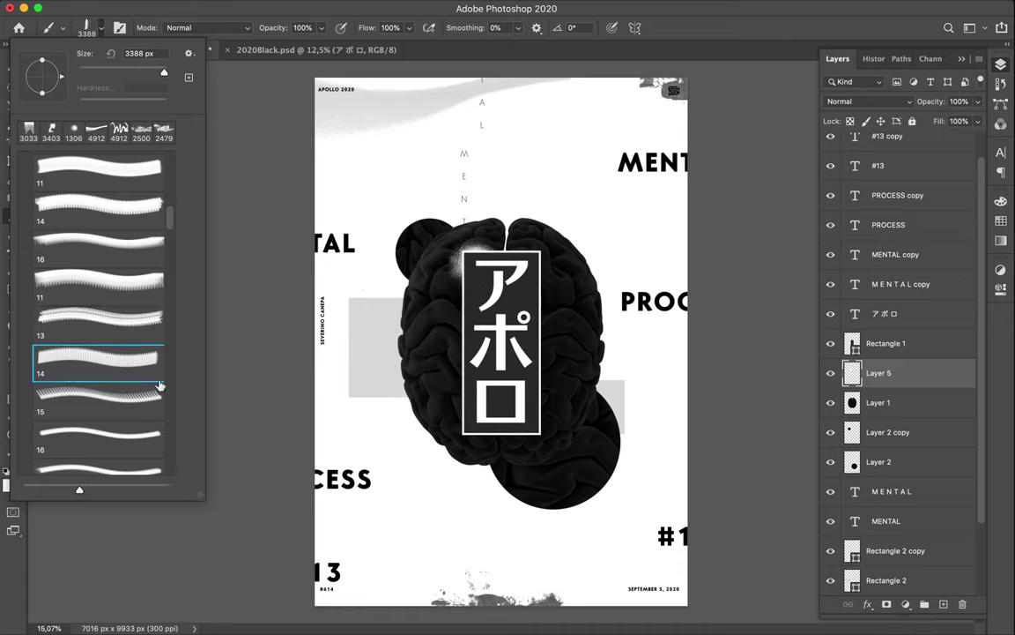
click(152, 404)
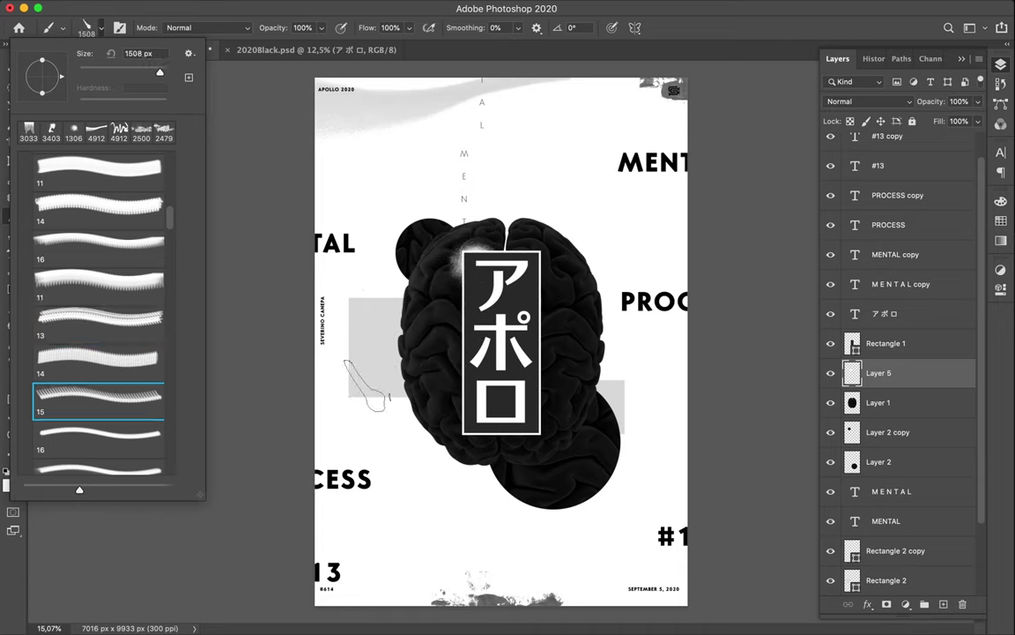
key(period)
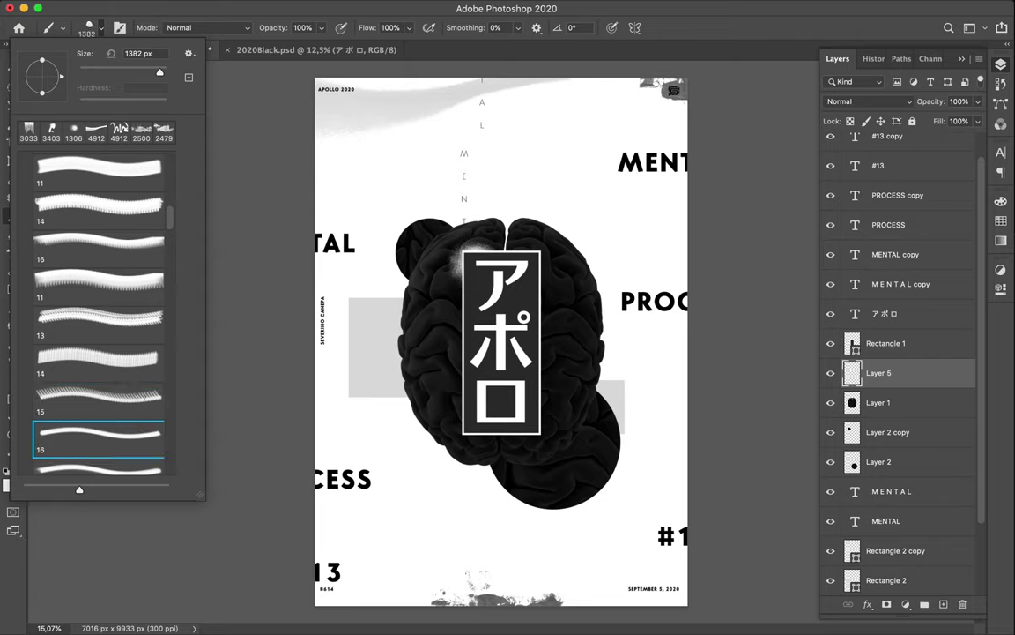
scroll(83, 367, down, 1)
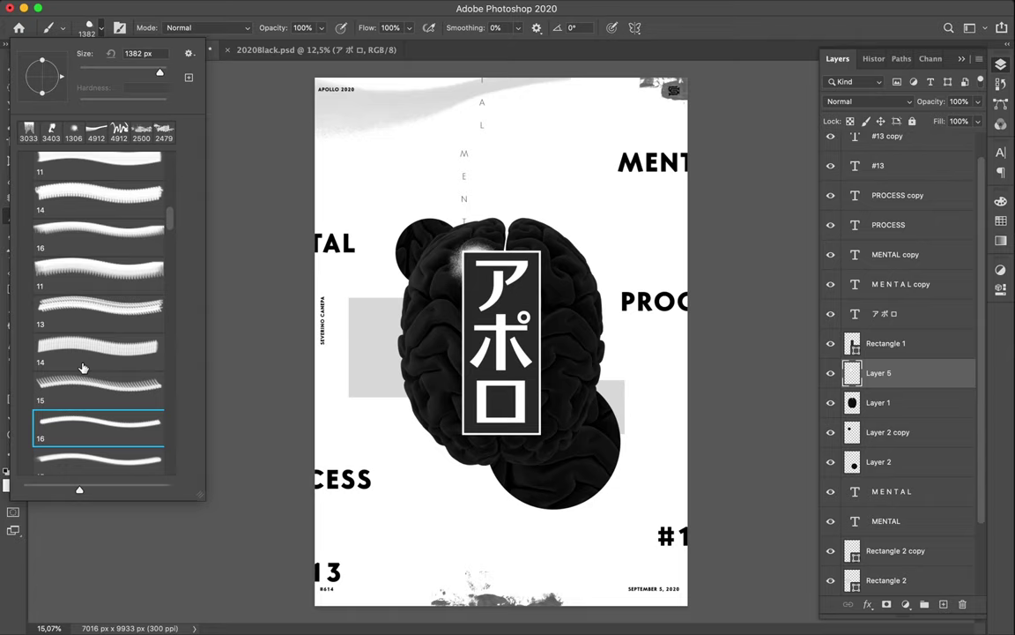
scroll(83, 367, down, 2)
scroll(83, 367, down, 2)
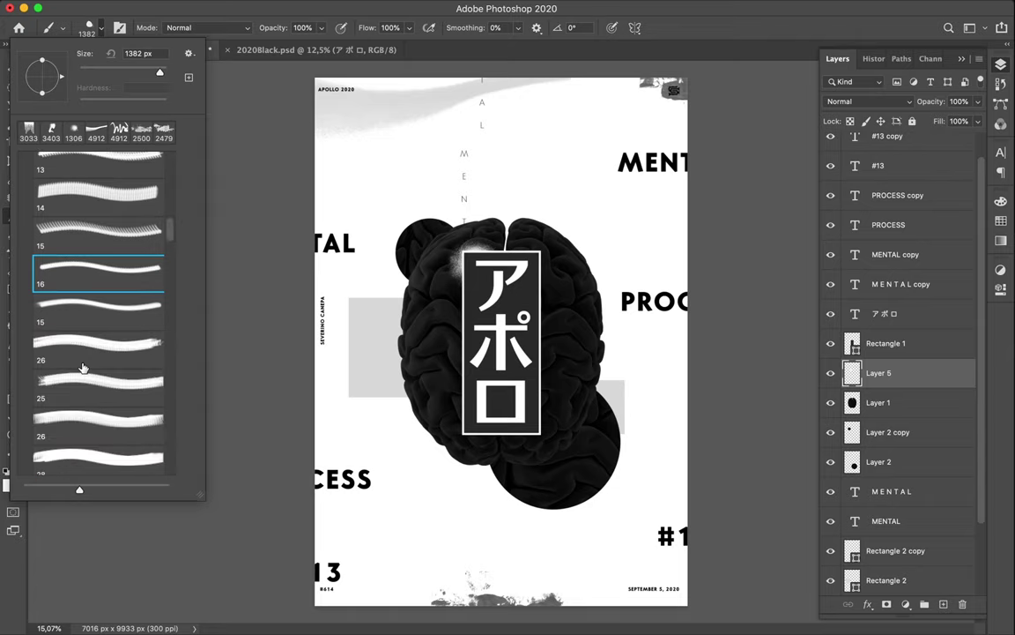
scroll(97, 353, down, 4)
click(98, 426)
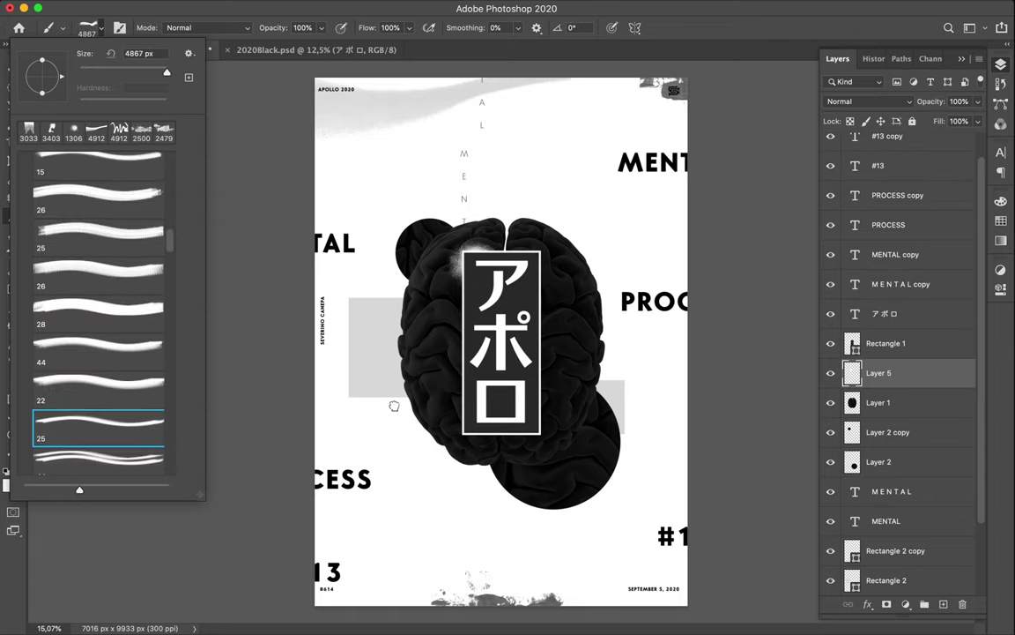
drag(394, 418, 520, 405)
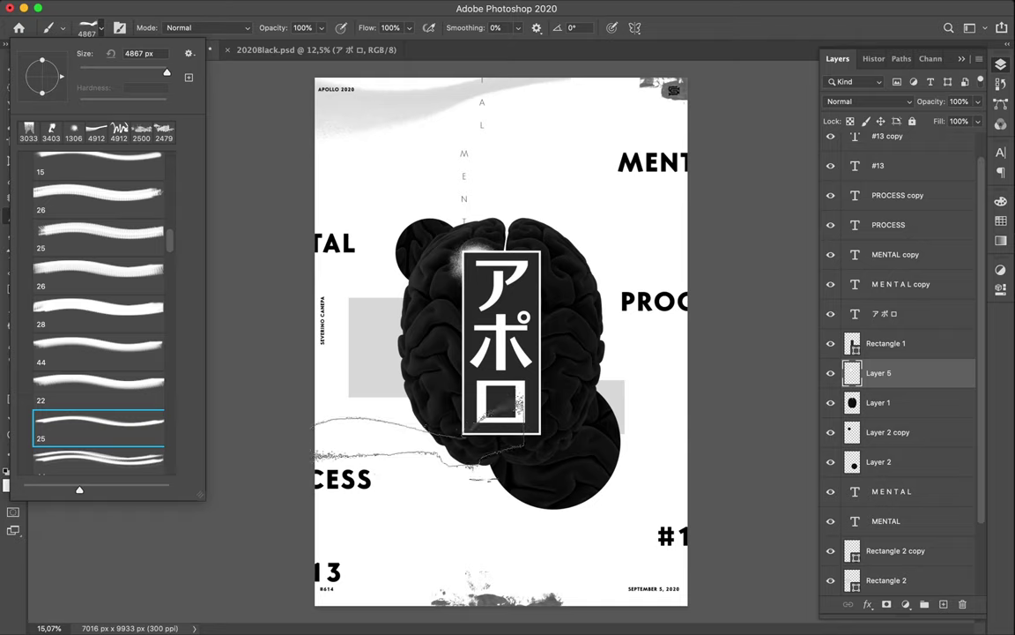
scroll(95, 358, down, 1)
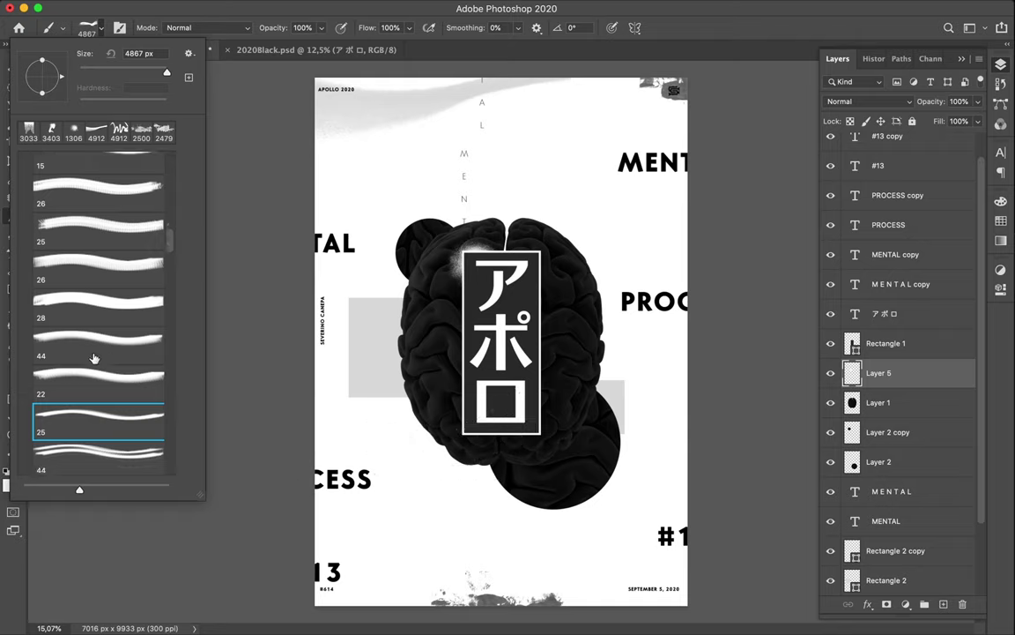
scroll(94, 358, down, 3)
scroll(94, 358, down, 3)
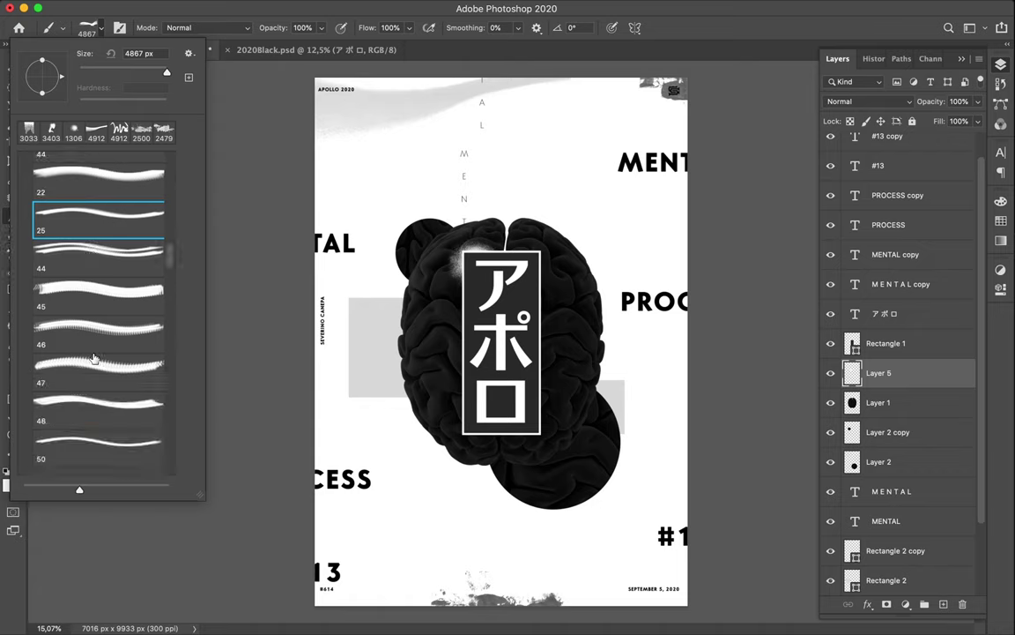
scroll(94, 358, down, 3)
scroll(94, 358, down, 3)
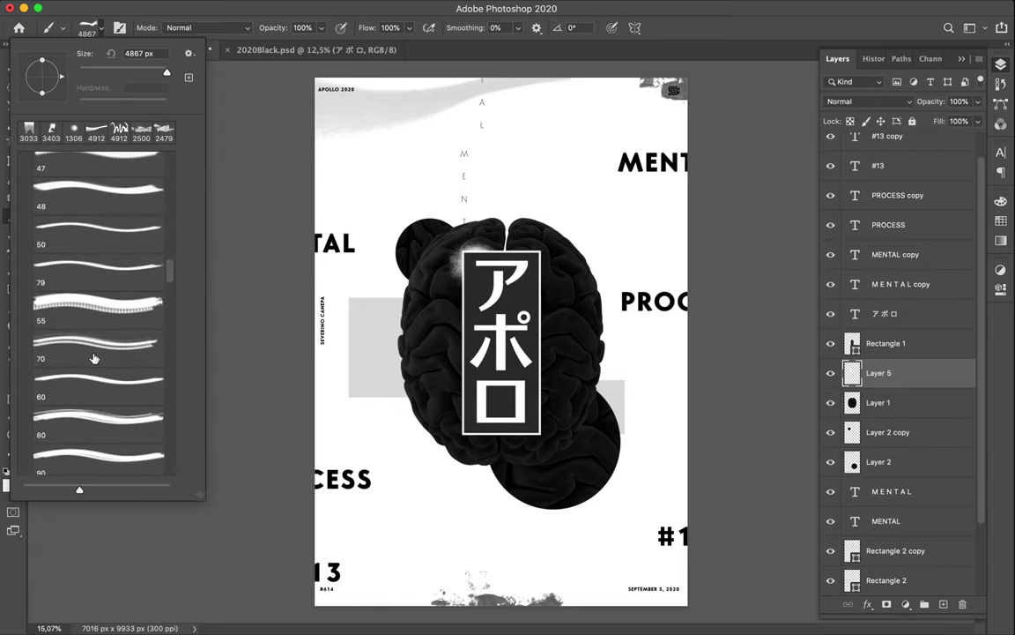
scroll(94, 358, down, 5)
scroll(95, 358, down, 5)
scroll(94, 357, down, 3)
scroll(94, 358, down, 3)
scroll(94, 358, down, 3)
Compare Dusty_grunge_stripe_21 and 18, settling on Dusty_grunge_stripe_19 at about 2497 px
click(92, 339)
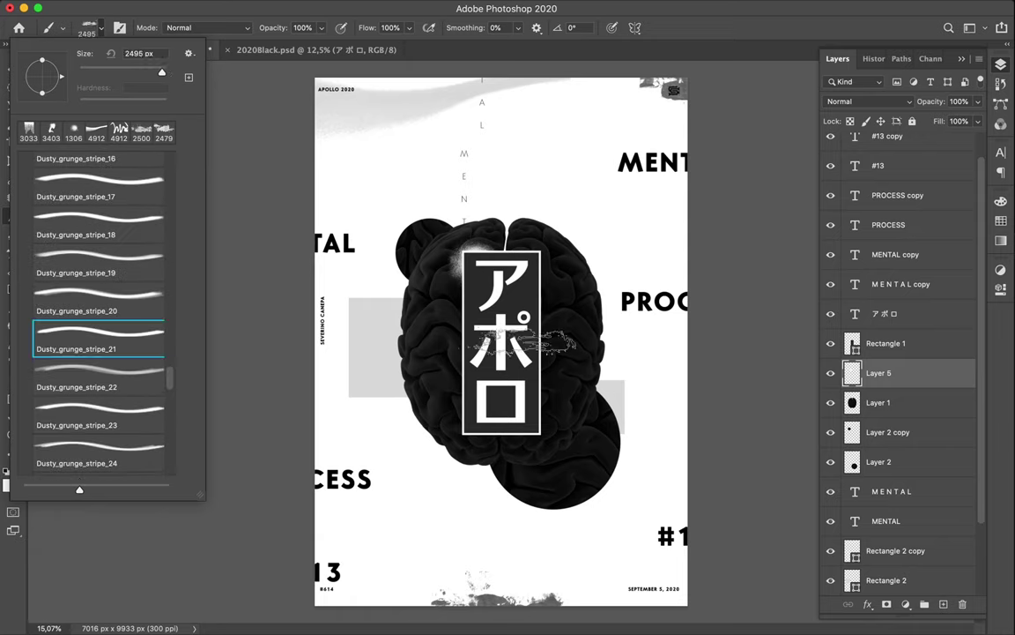
click(76, 219)
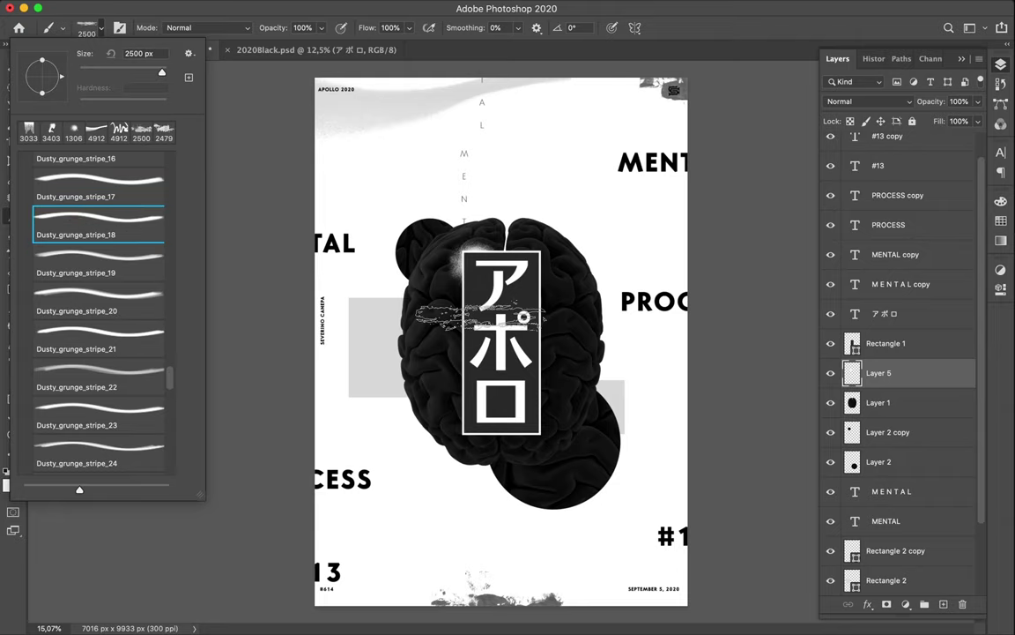
click(66, 269)
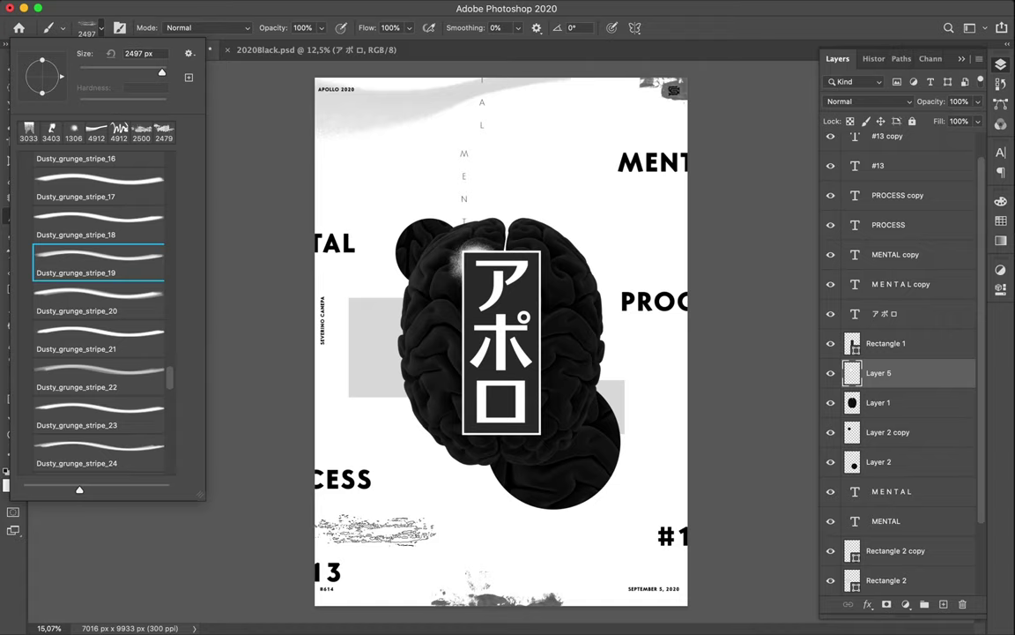
Set the foreground colour to blue #0303ff and stamp grunge strokes beside PROC and CESS
click(7, 487)
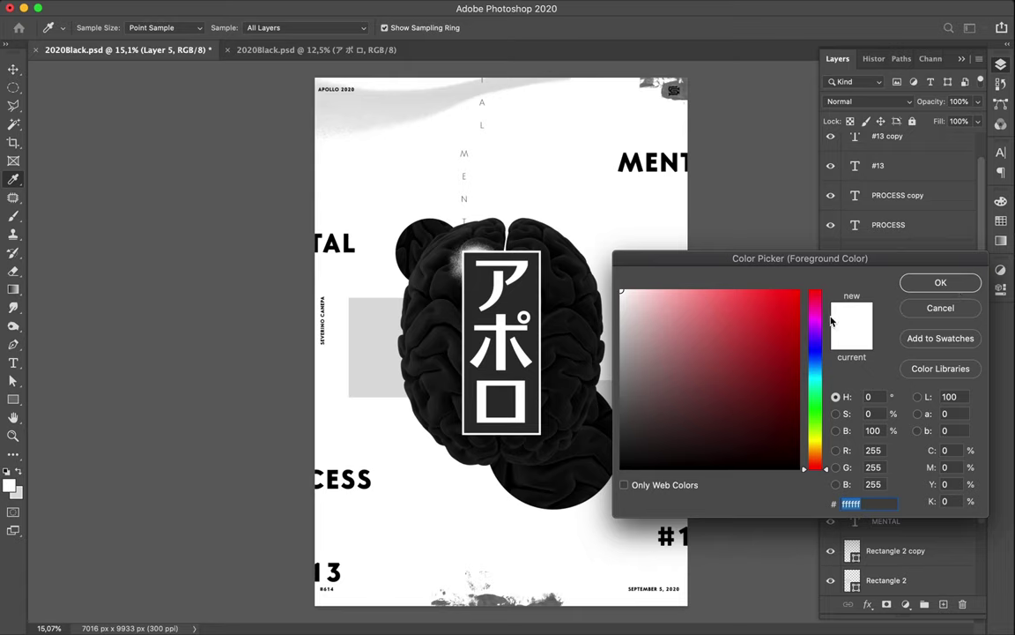
click(816, 354)
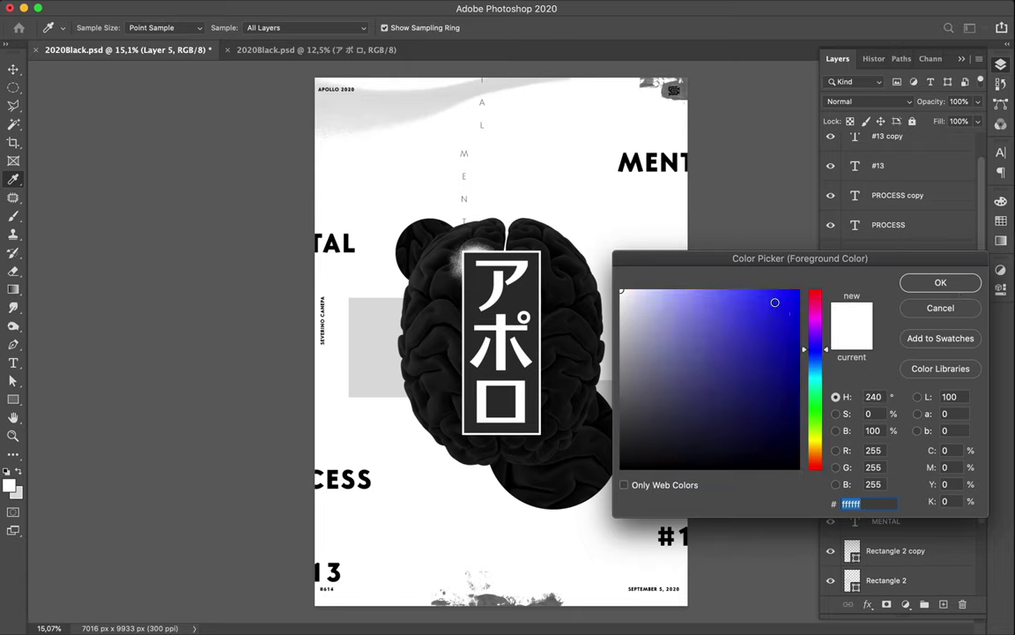
drag(775, 302, 800, 283)
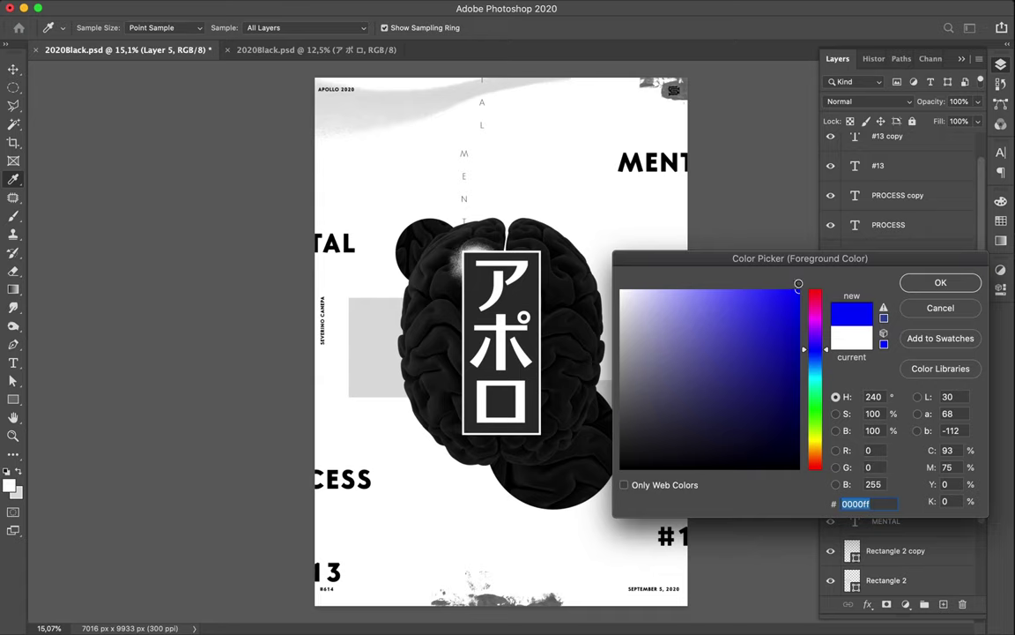
click(940, 282)
key(b)
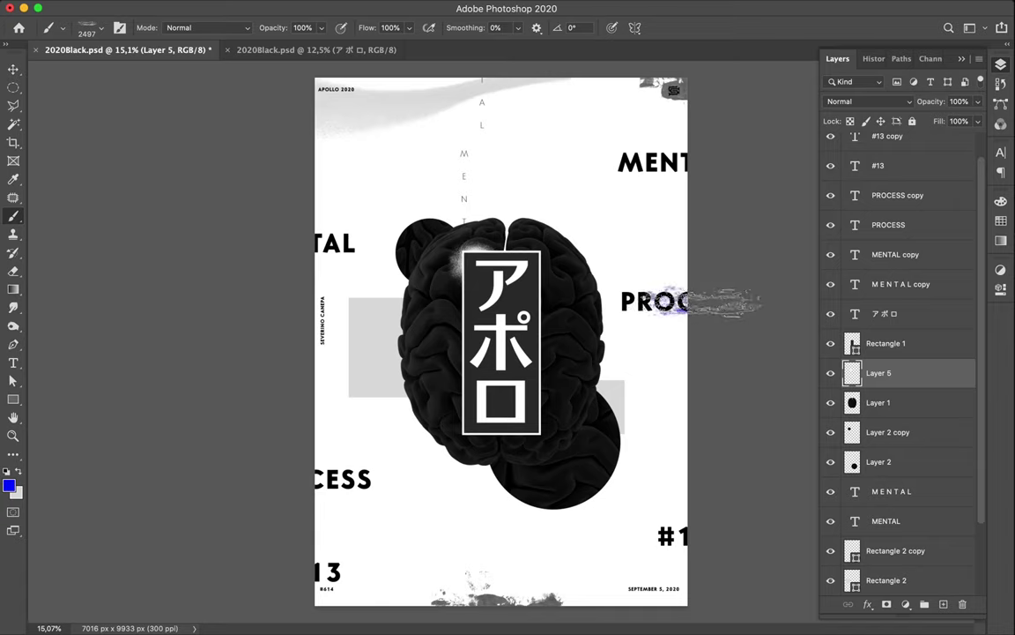
click(679, 300)
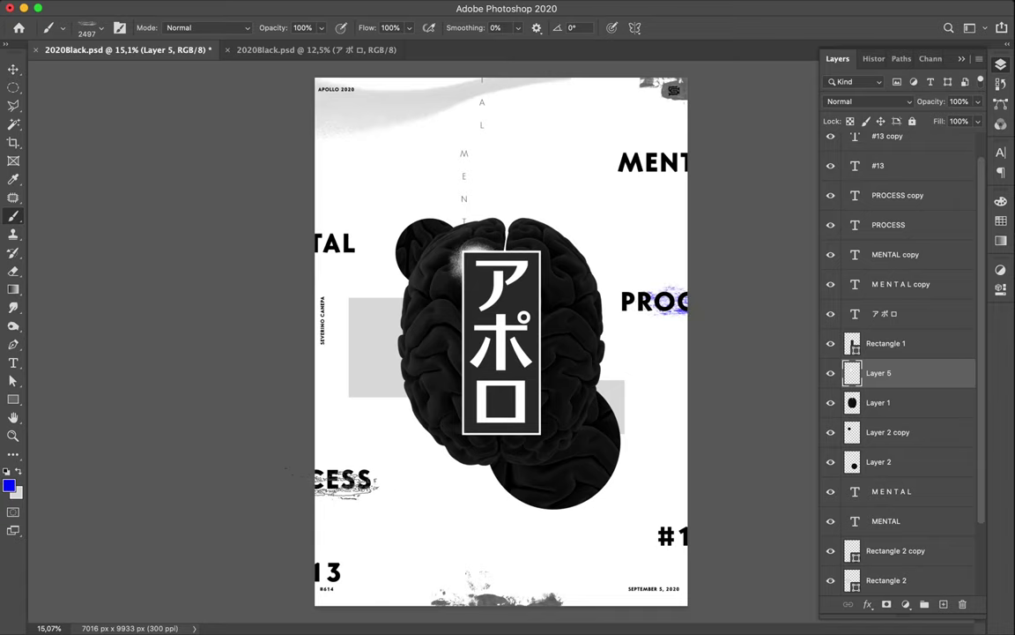
click(291, 478)
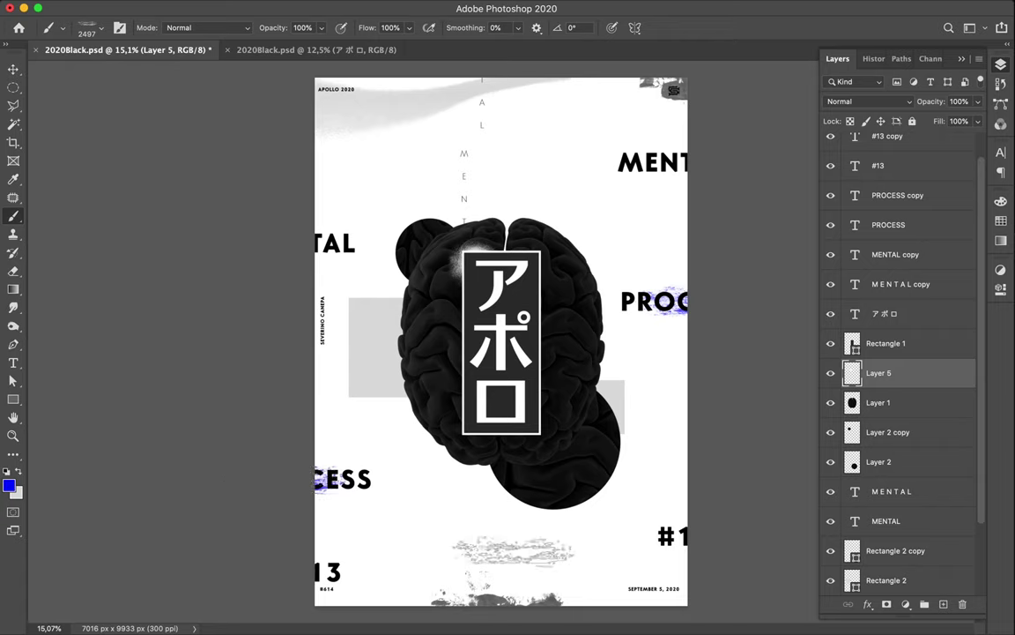
Choose Dusty_grunge_stripe_20 and undo a trial stroke across the top of the brain
click(104, 33)
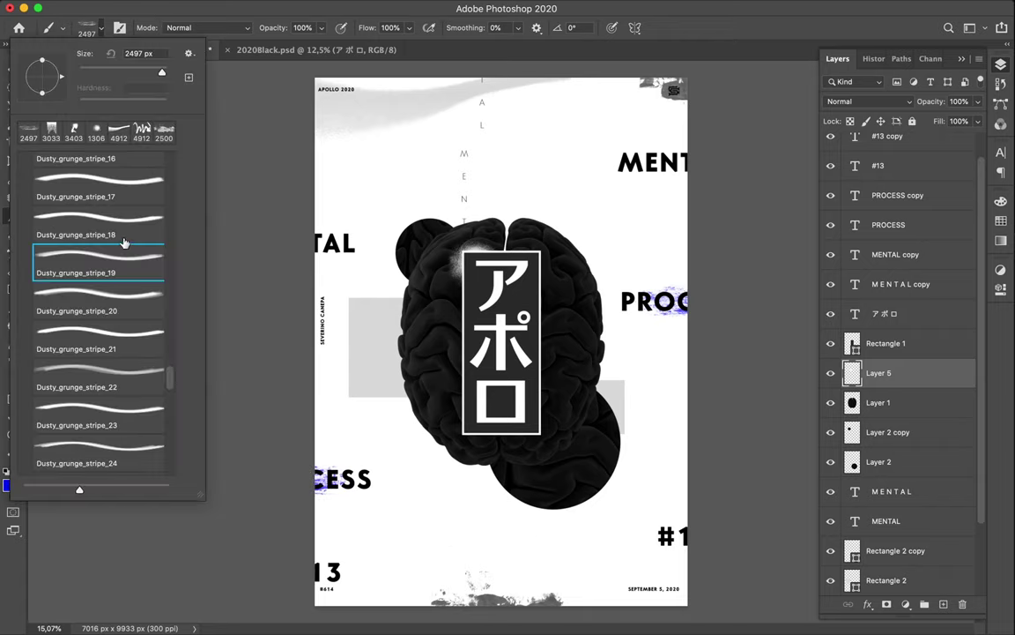
click(130, 293)
drag(370, 282, 502, 265)
key(ctrl+z)
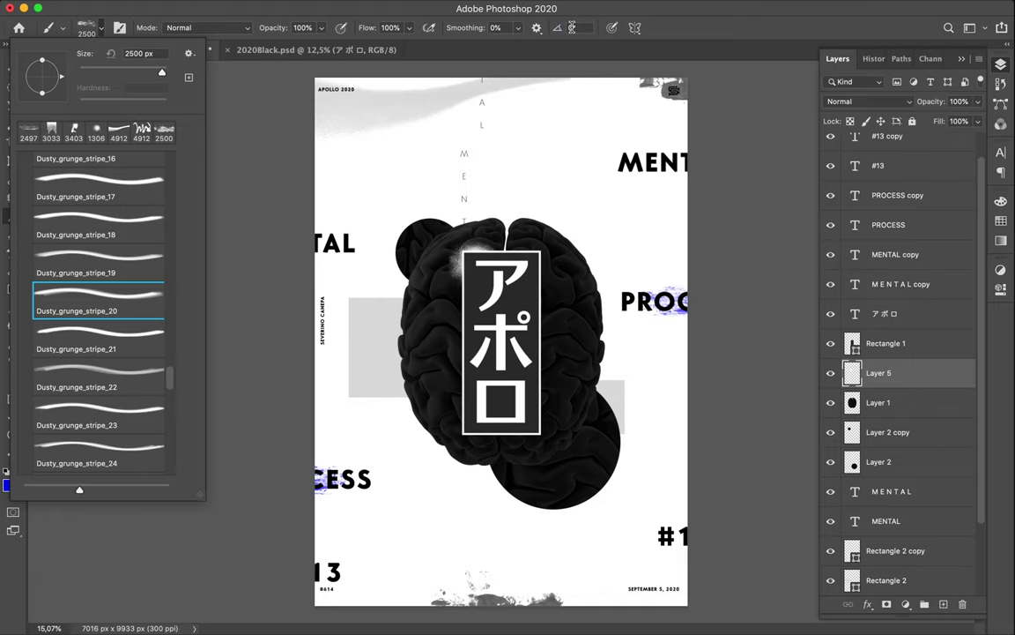
click(572, 27)
text(9)
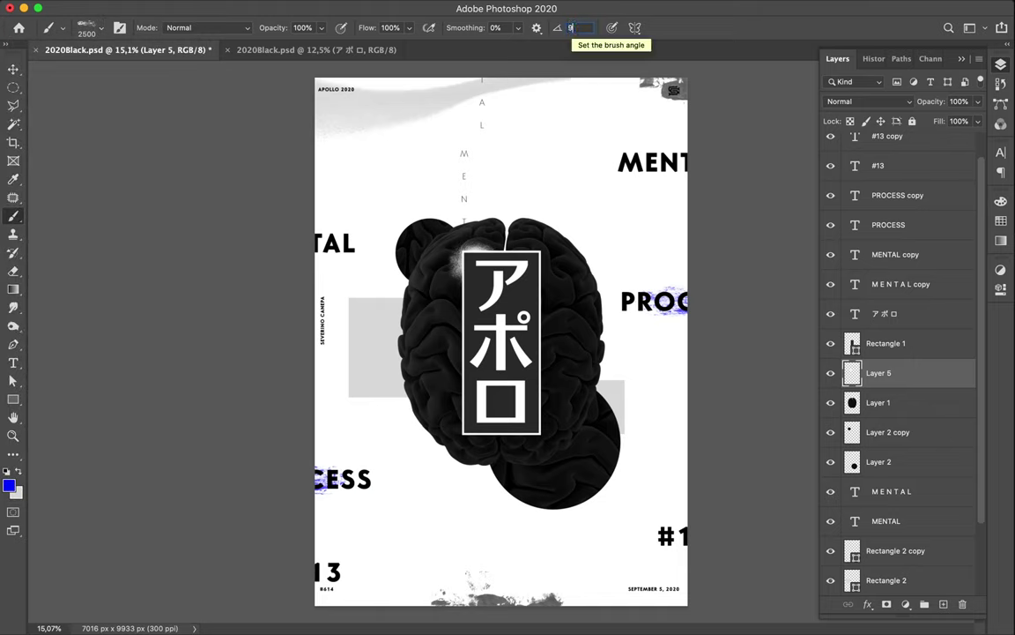
With the brush at 90°, paint a vertical blue stroke right of the katakana box, undoing a misplaced scatter
click(544, 320)
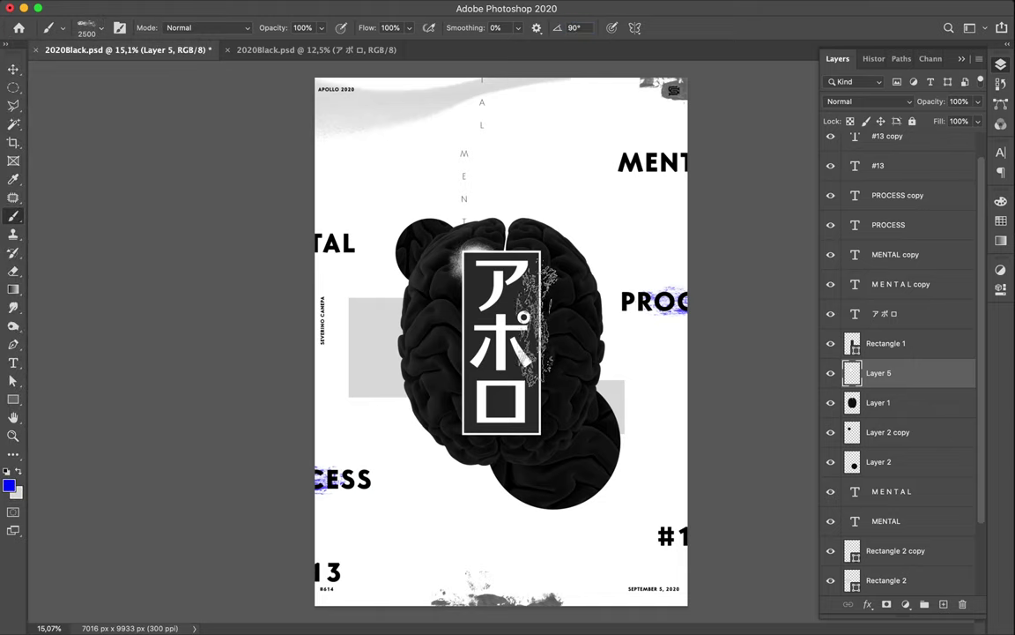
click(551, 326)
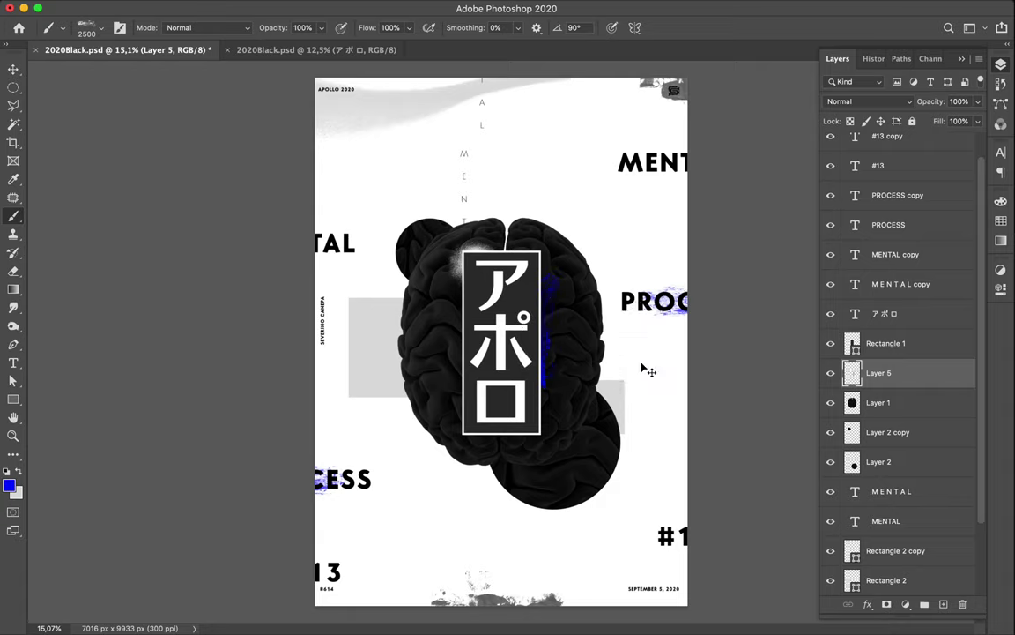
drag(650, 371, 523, 317)
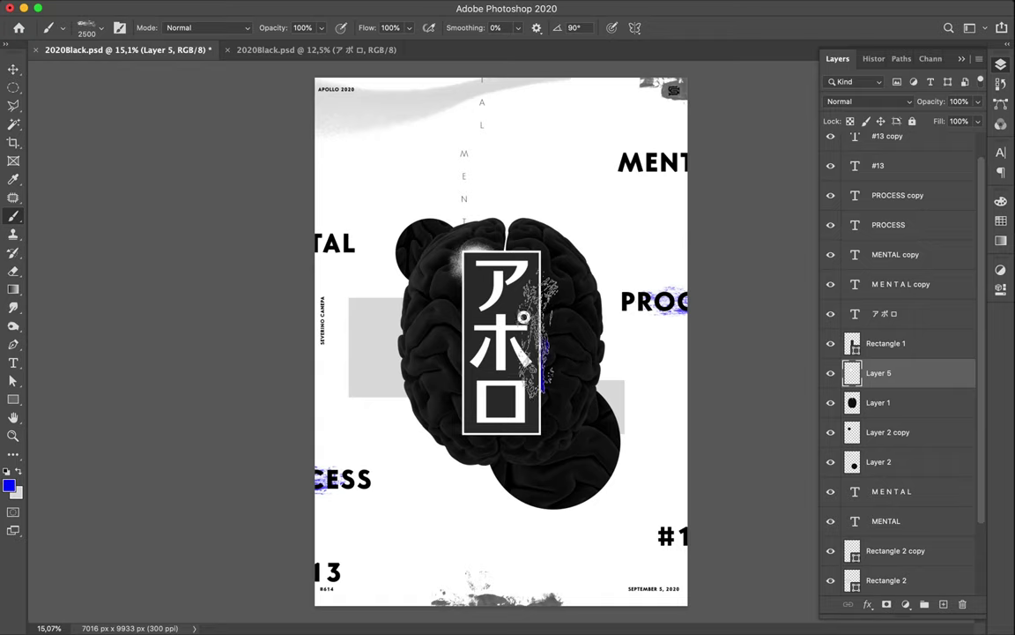
drag(523, 317, 577, 291)
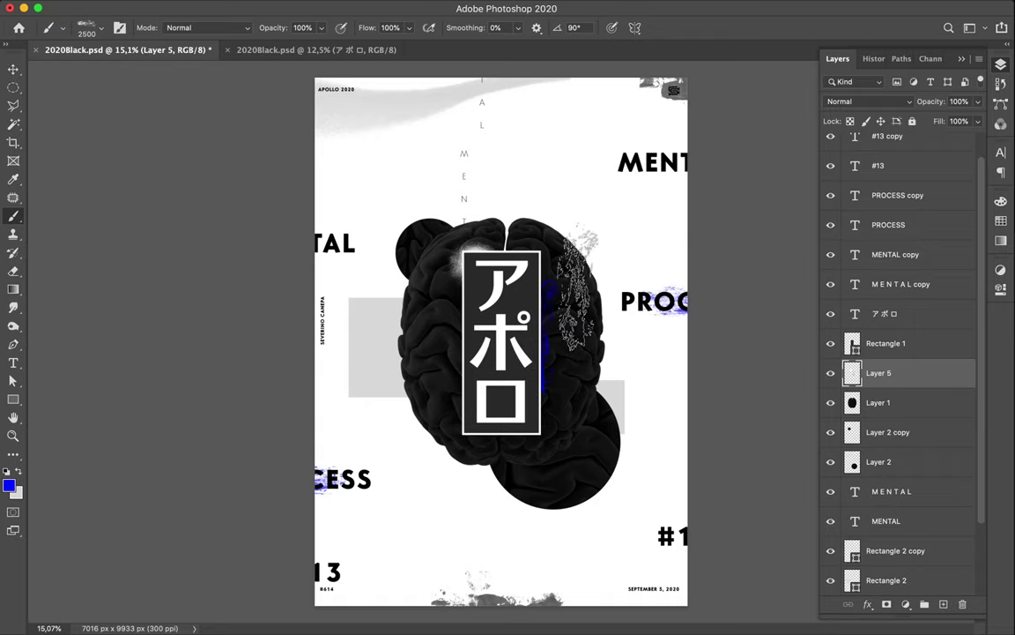
key(cmd+z)
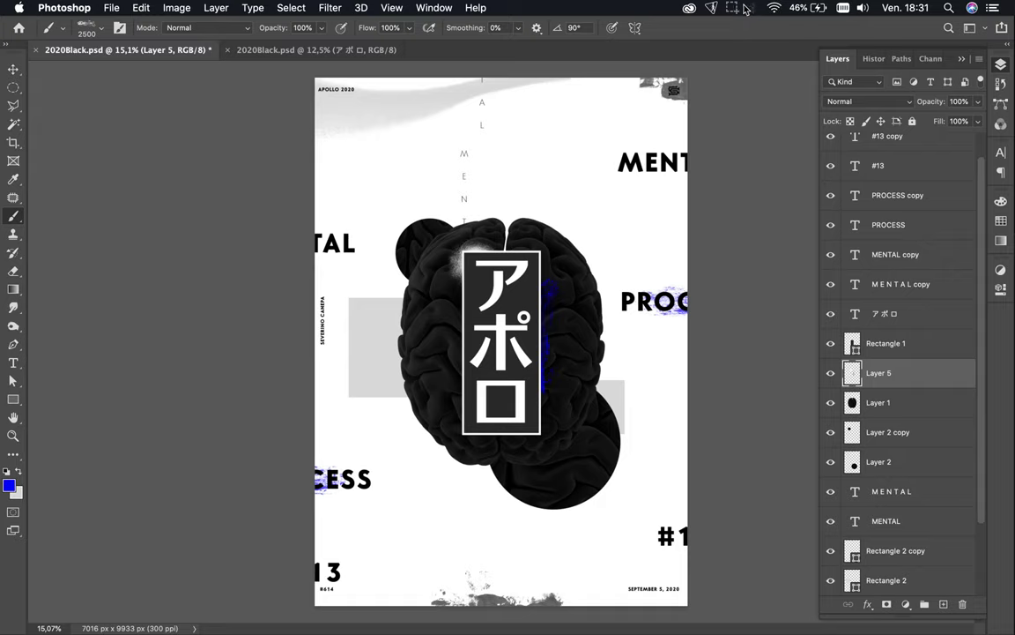
Draw solid blue rectangles behind MENT and TAL, at the lower right and lower left
click(732, 7)
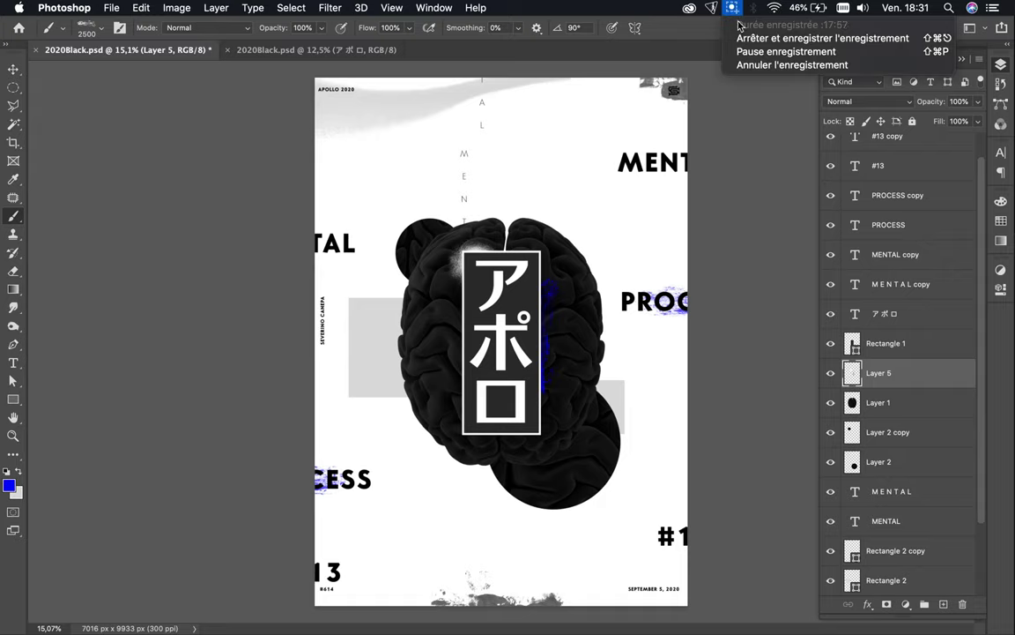
click(749, 39)
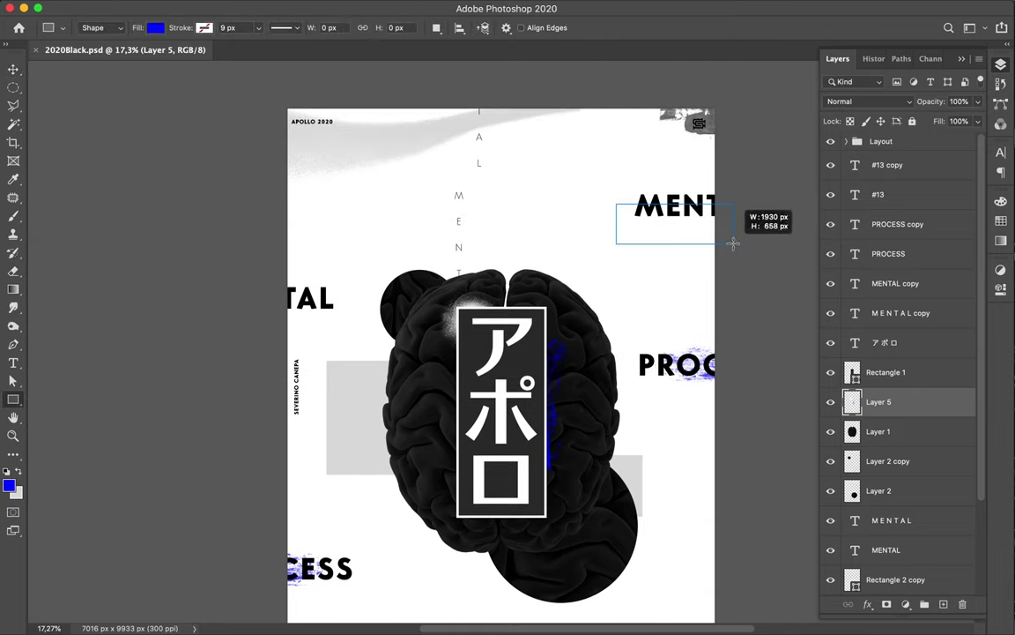
drag(617, 203, 732, 238)
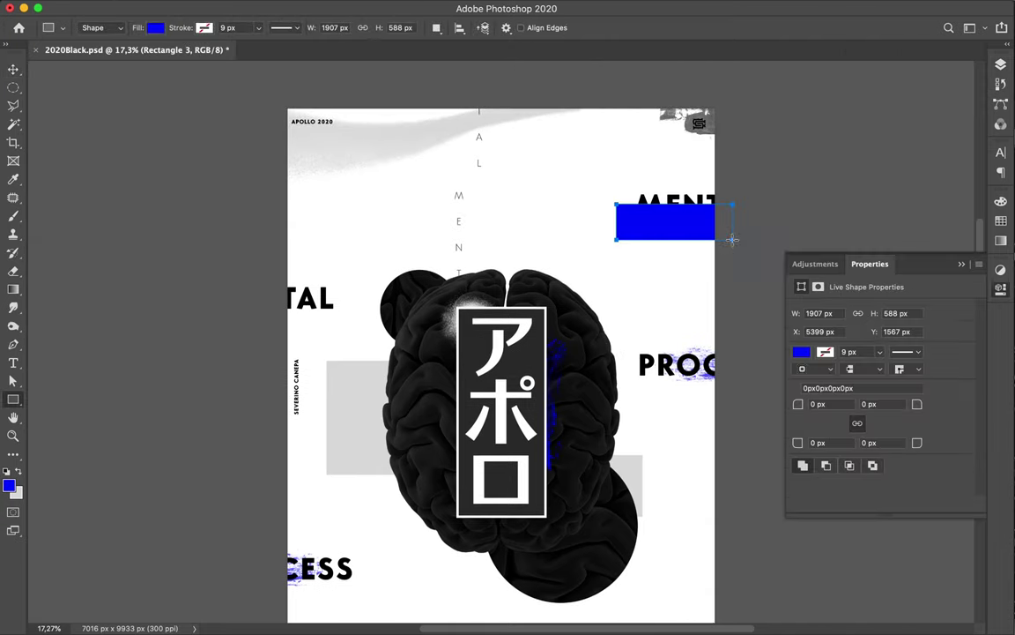
click(886, 358)
drag(886, 356, 886, 527)
scroll(547, 348, down, 2)
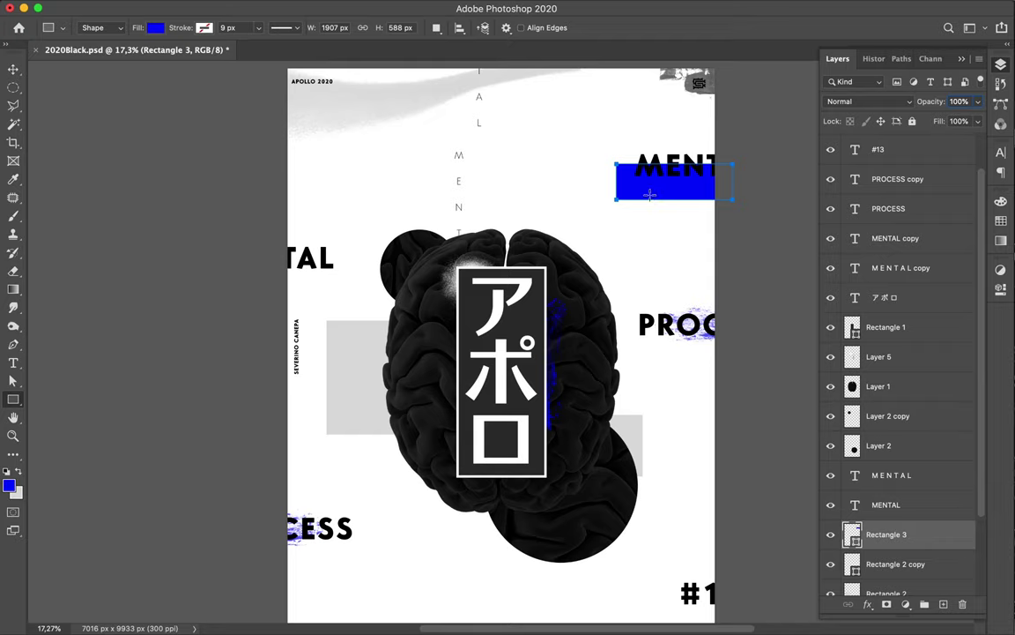
drag(275, 251, 351, 281)
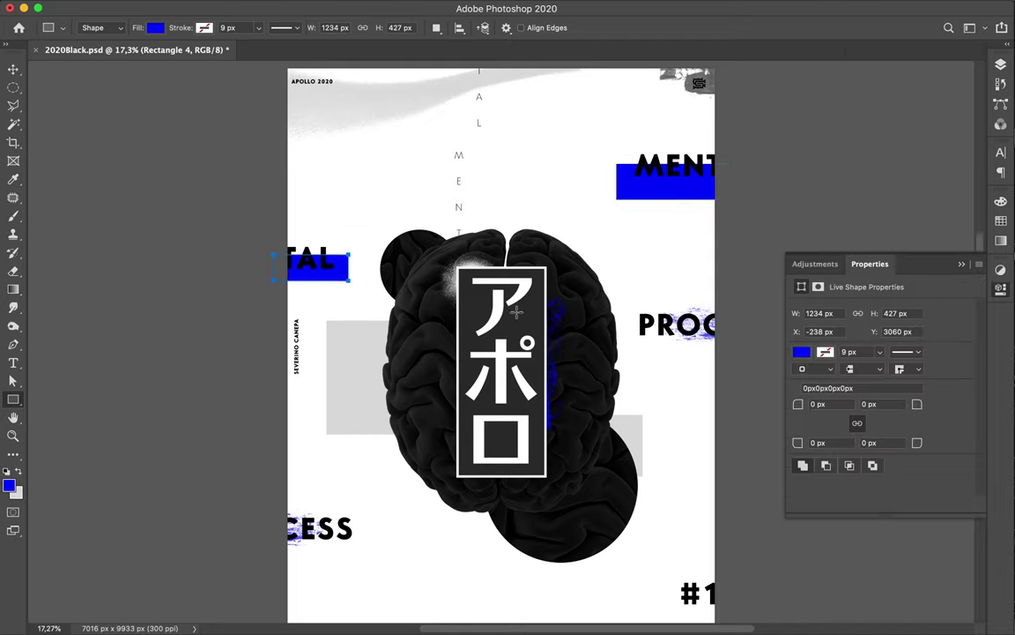
scroll(529, 352, down, 3)
drag(566, 372, 730, 455)
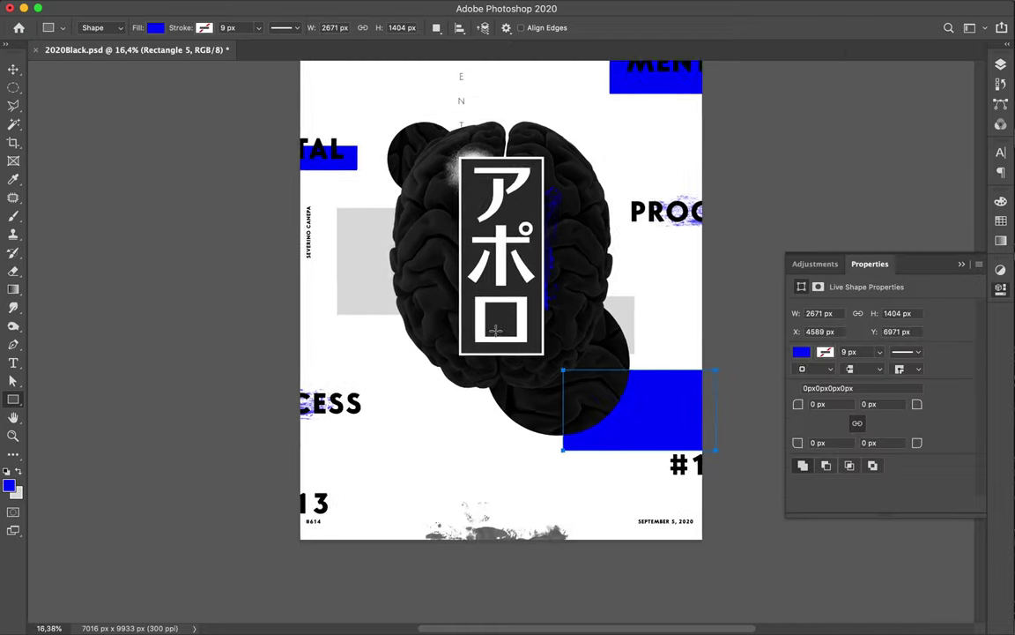
scroll(529, 352, down, 3)
drag(367, 472, 486, 602)
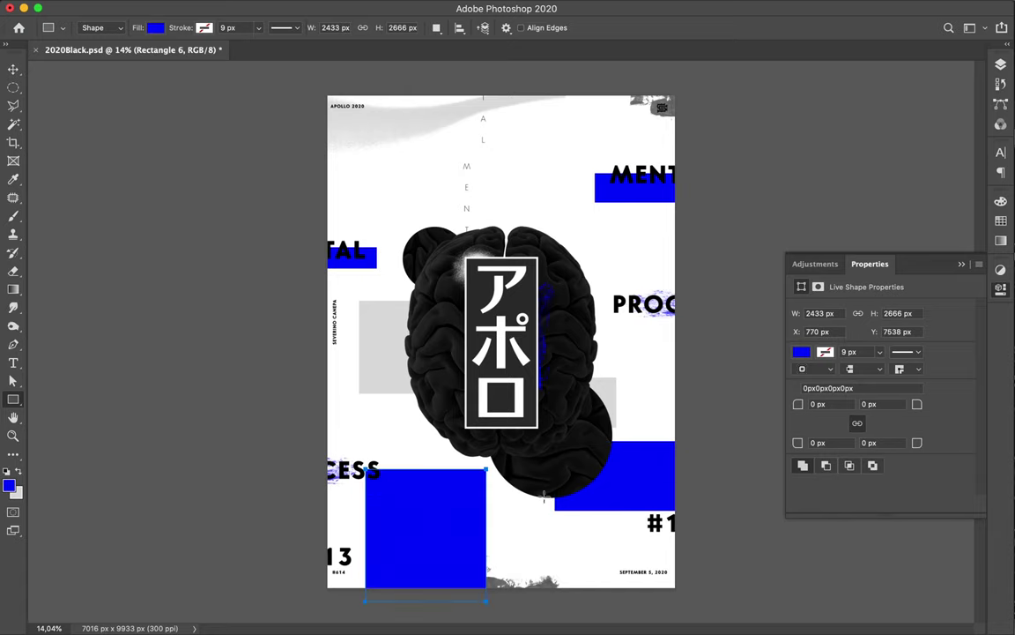
Select the Rectangle 2 layer with the Move tool for restacking
key(v)
click(1000, 64)
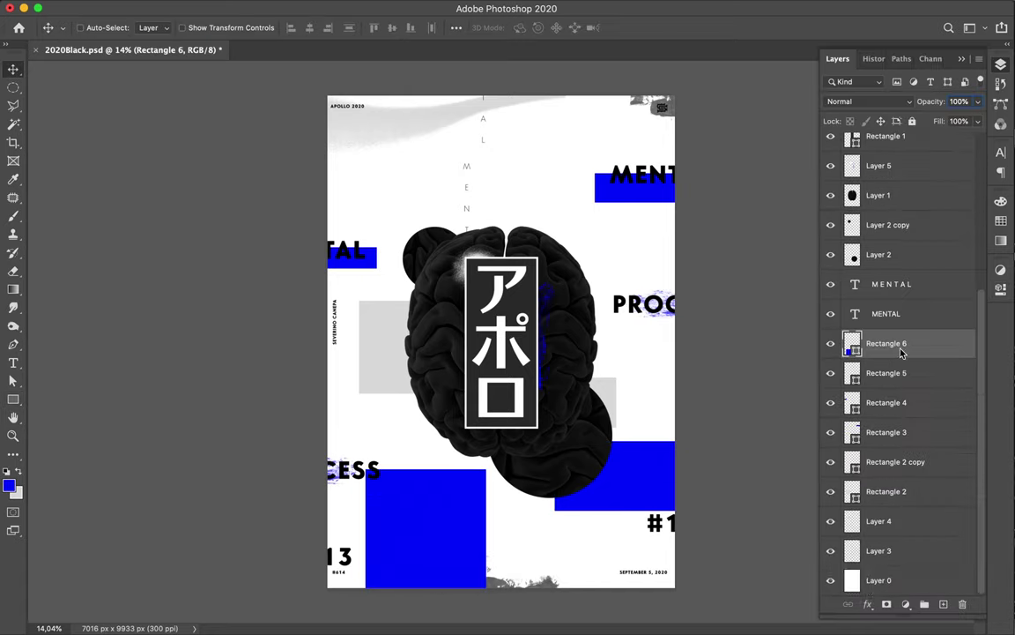
click(678, 447)
Bring up the foreground Color Picker showing the bright blue 0303ff
click(10, 486)
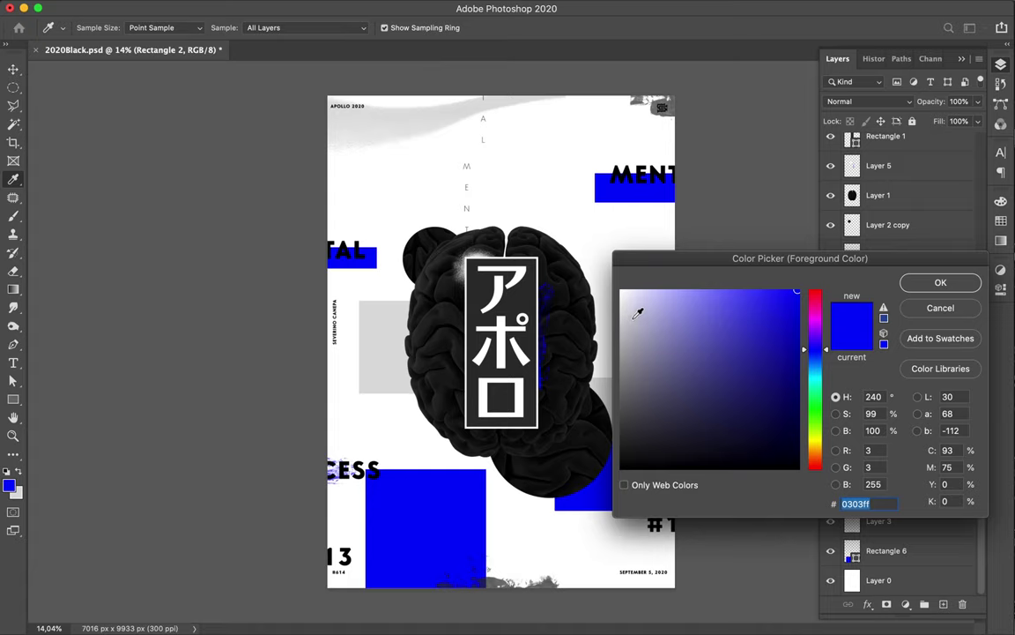